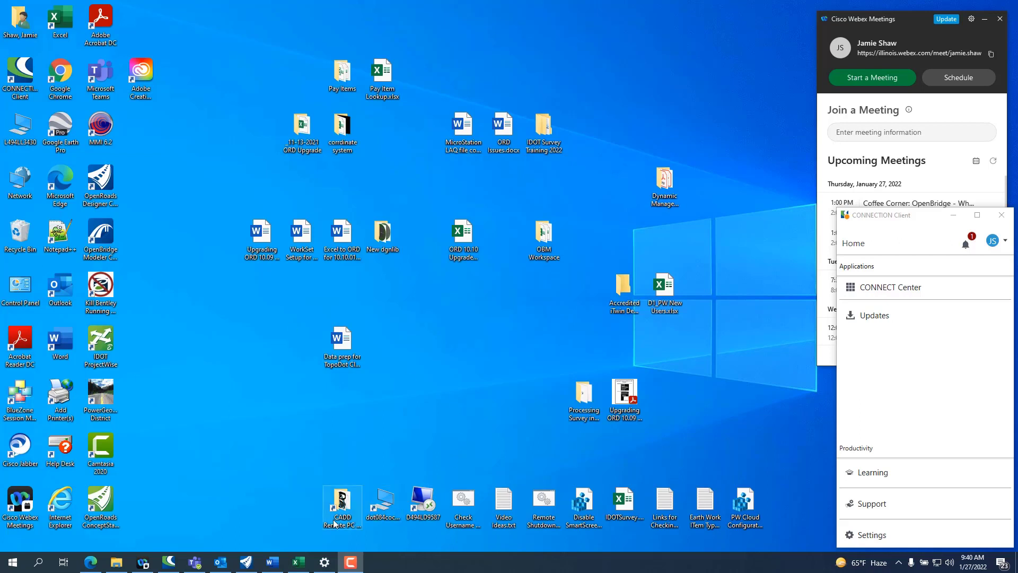
Step: Open the Windows Settings home page
click(13, 562)
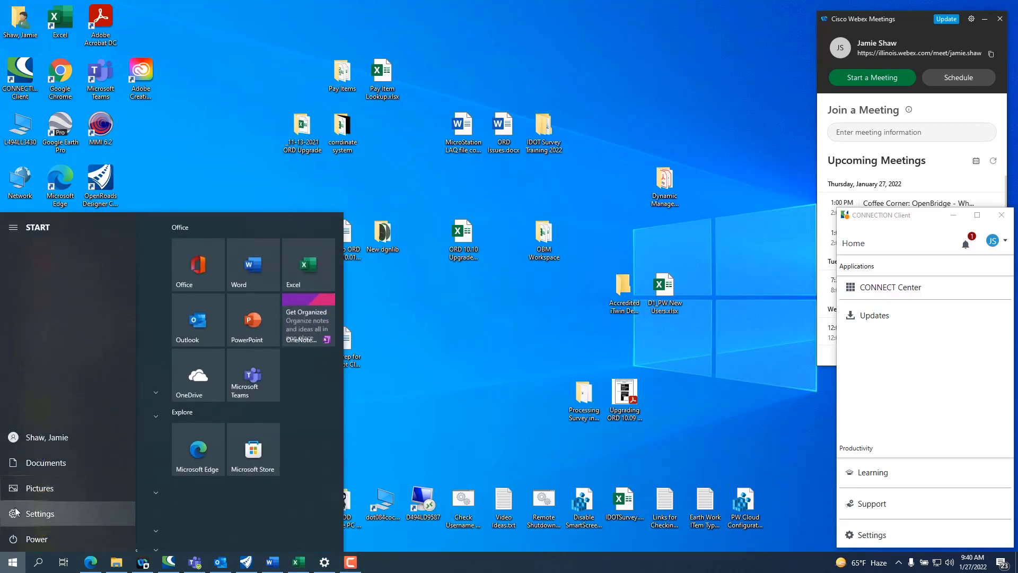
click(324, 562)
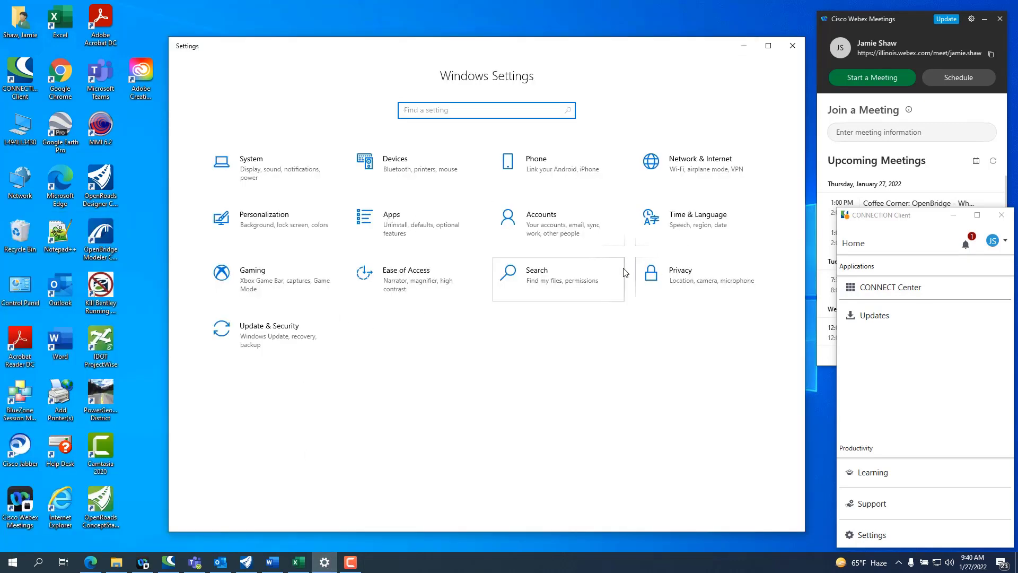
click(429, 229)
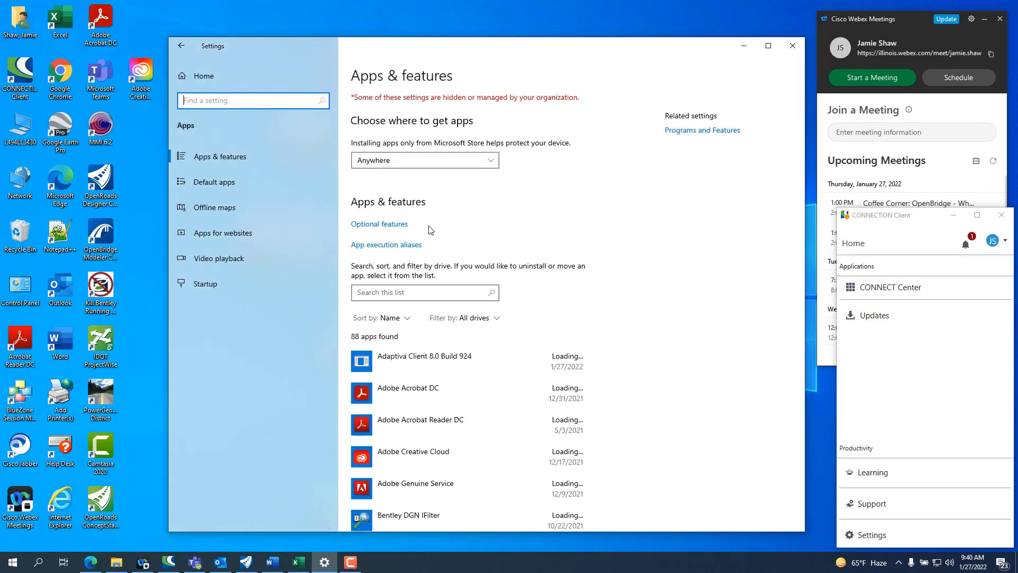
click(180, 45)
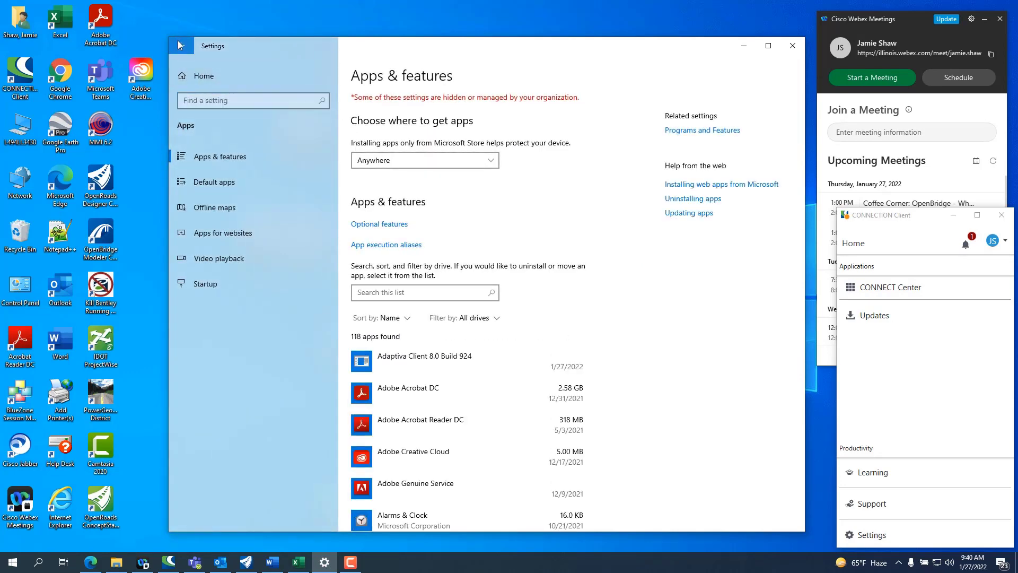
click(180, 46)
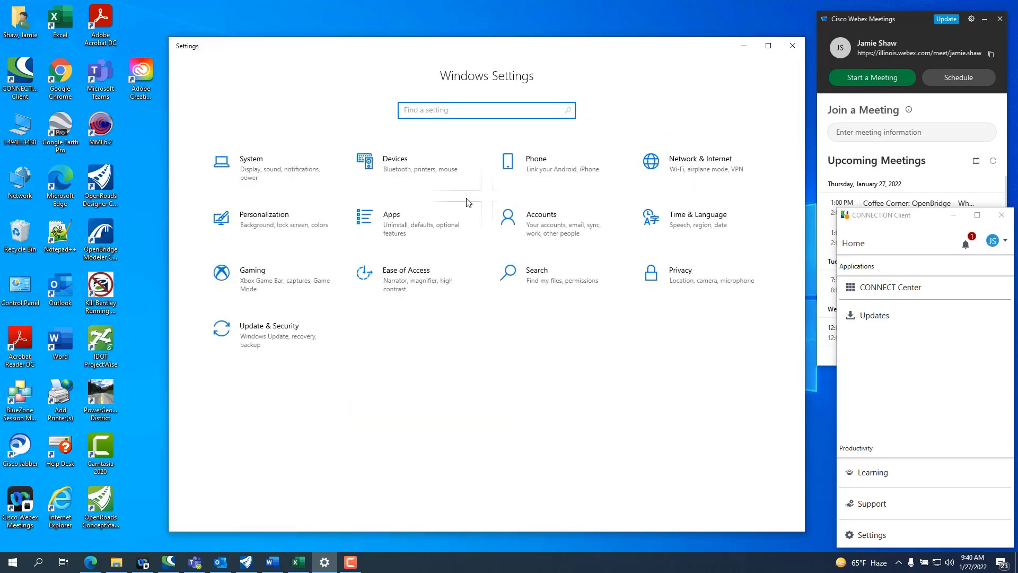
Step: Show the installed fonts in the Personalization settings of Windows
click(272, 221)
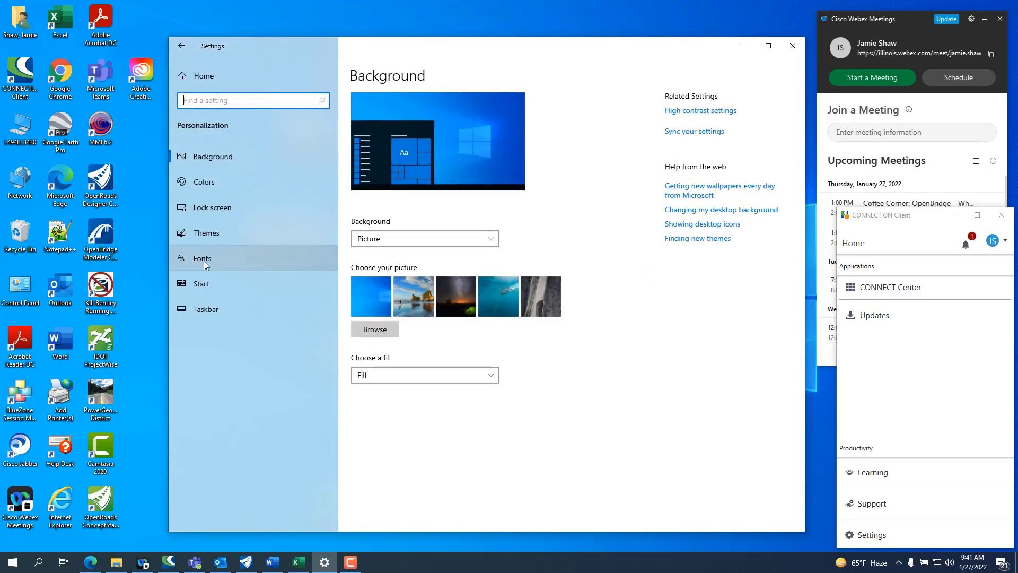
click(204, 261)
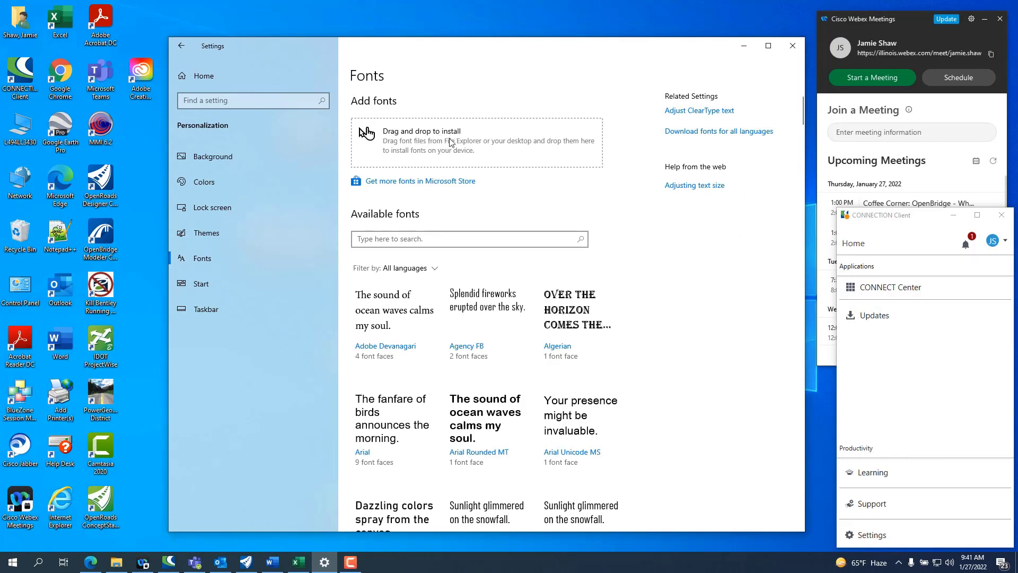
Step: Switch to File Explorer and open the folder C:\IDOTCAD_ORD\Configuration\Organization-Civil\IDOT_Standards\Fonts
click(21, 135)
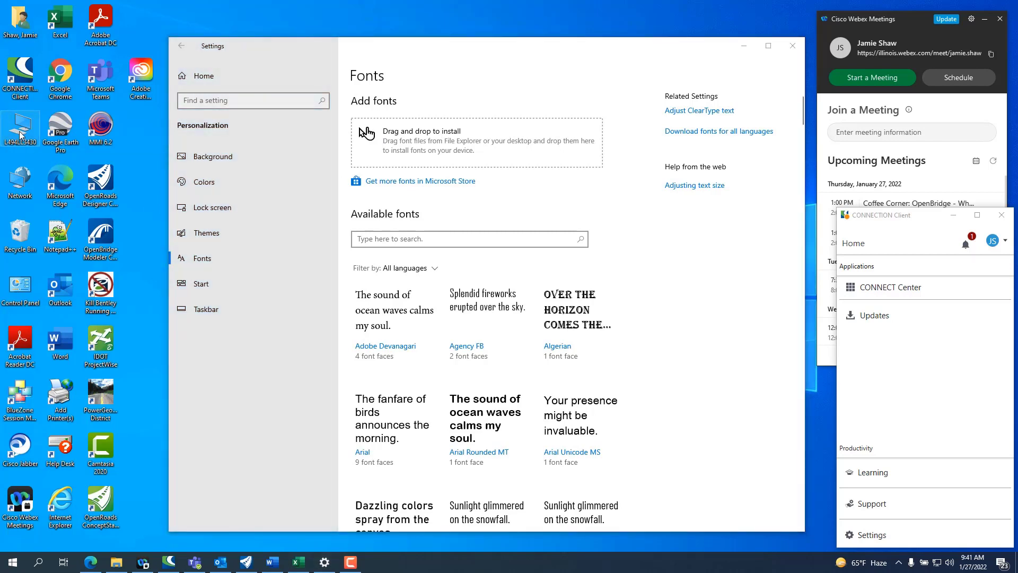
double_click(21, 135)
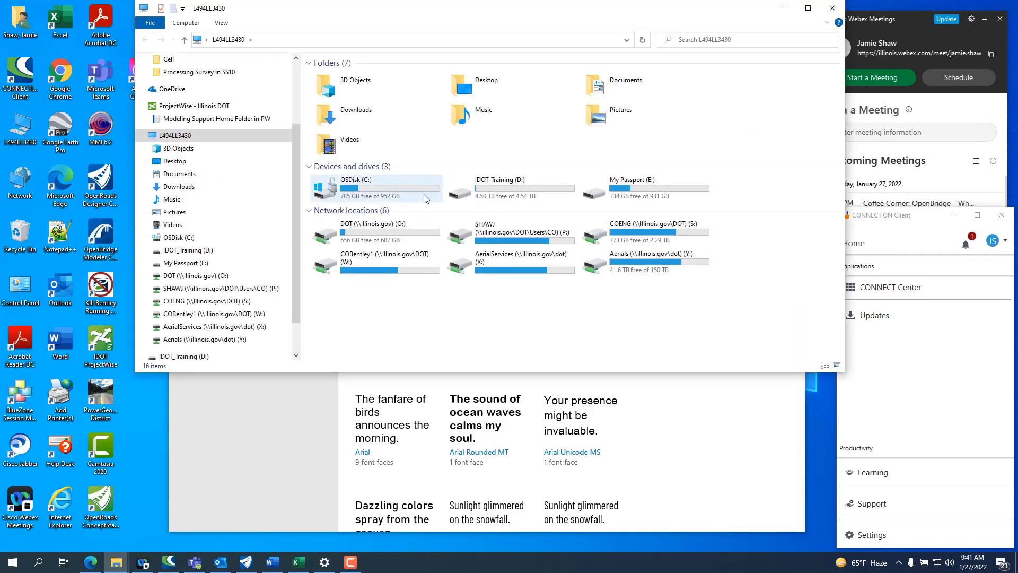
click(376, 188)
double_click(377, 187)
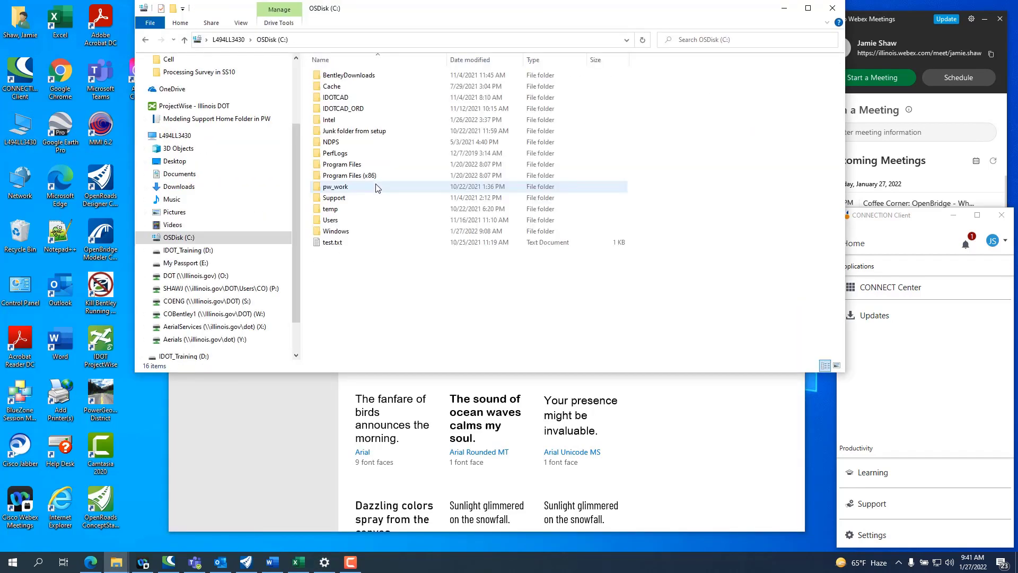
double_click(355, 114)
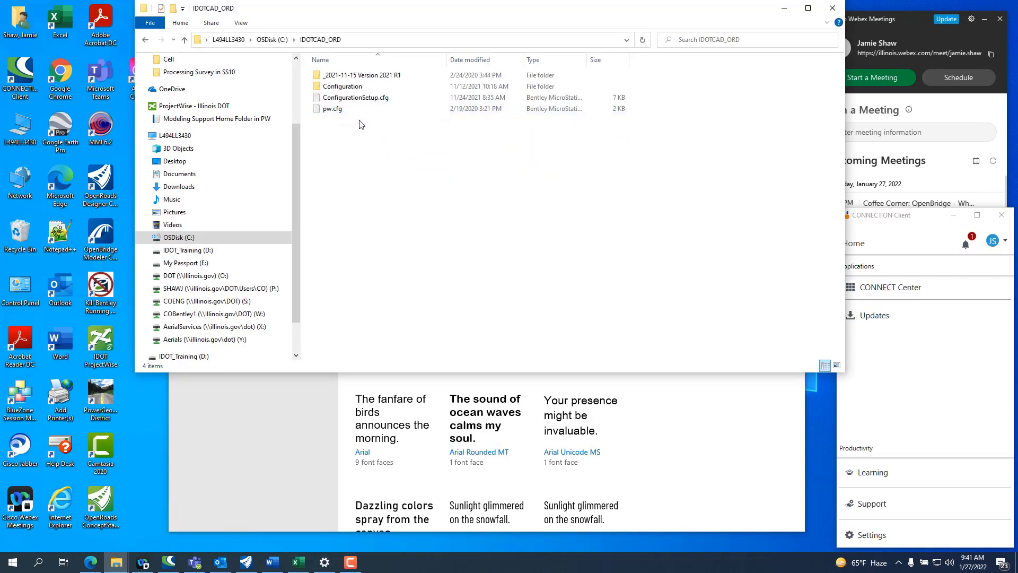
double_click(345, 87)
double_click(348, 87)
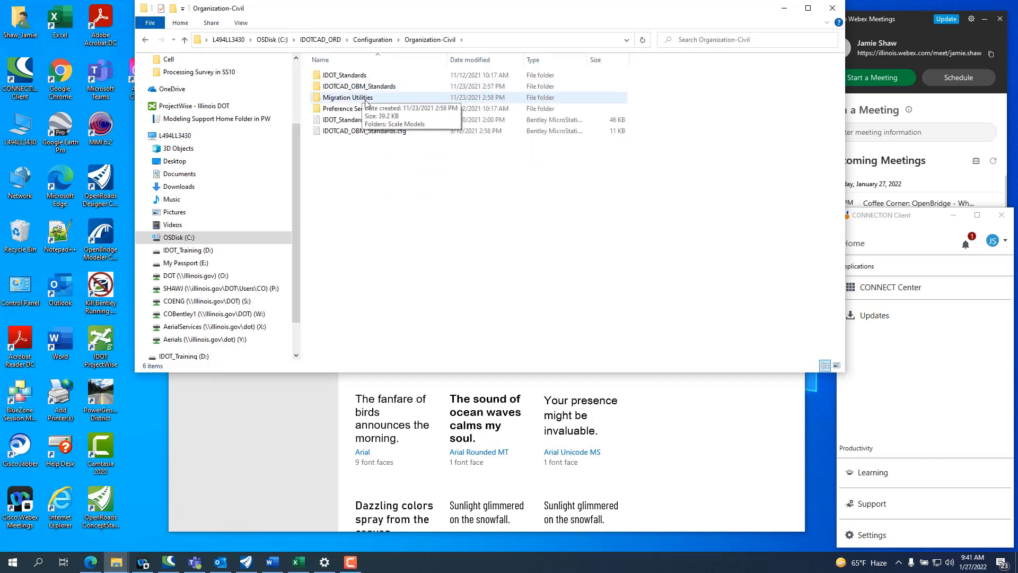
double_click(348, 76)
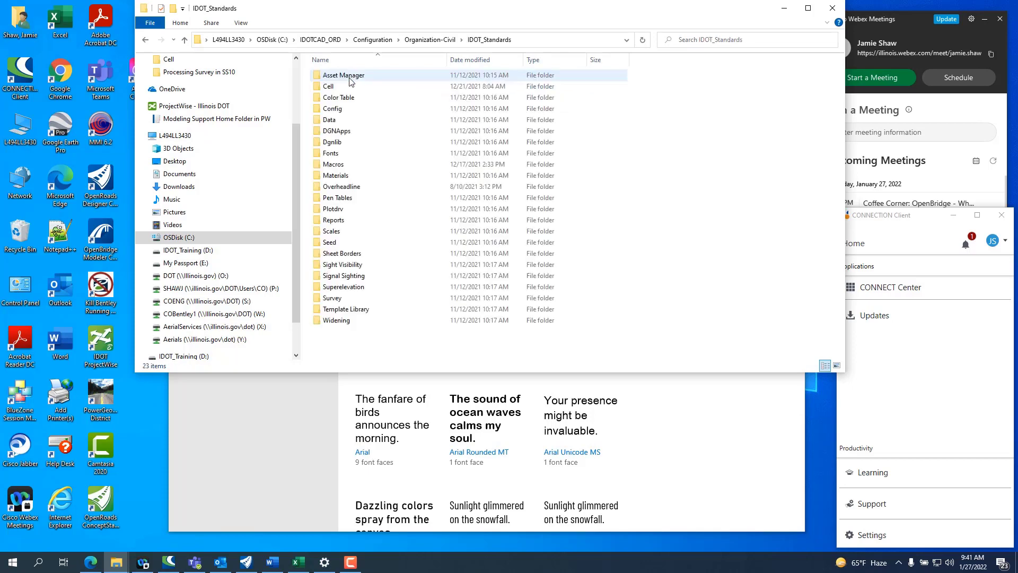
click(347, 157)
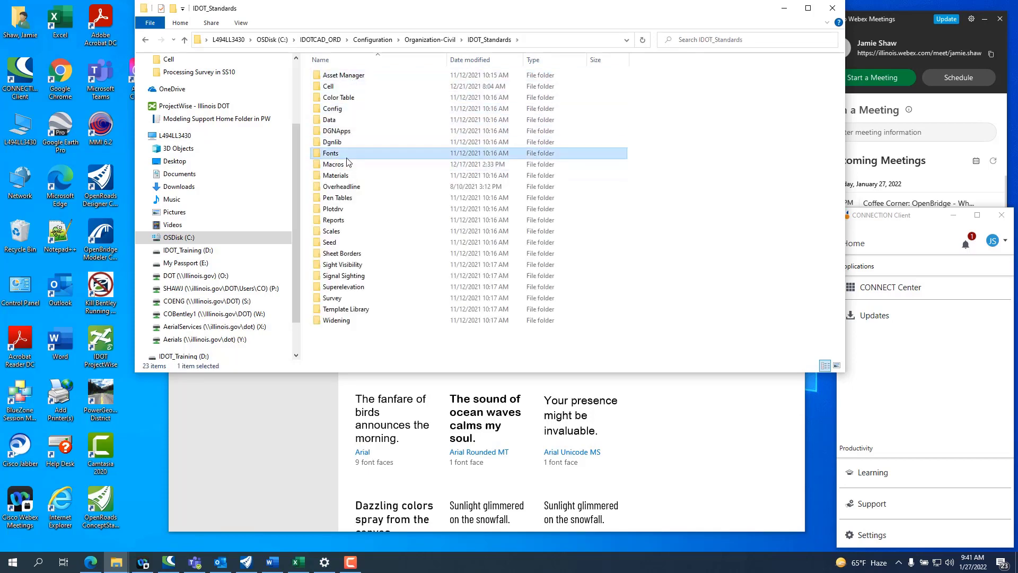
double_click(348, 162)
Step: Select EngineeringBold.ttf through EngineeringVertMonoBold.ttf, show their install options, and move the folder window clear of the Fonts settings
click(352, 88)
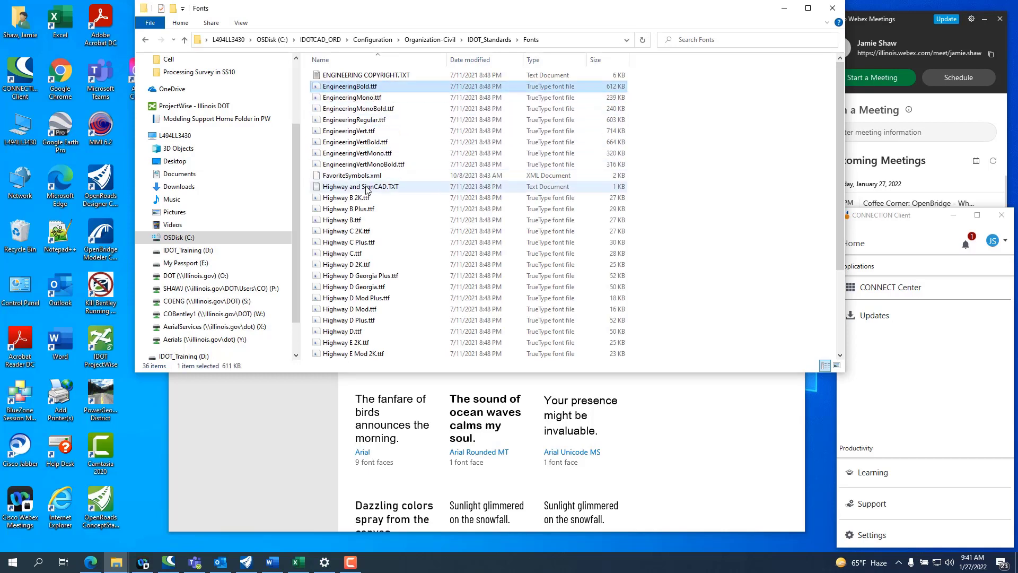
shift+click(374, 167)
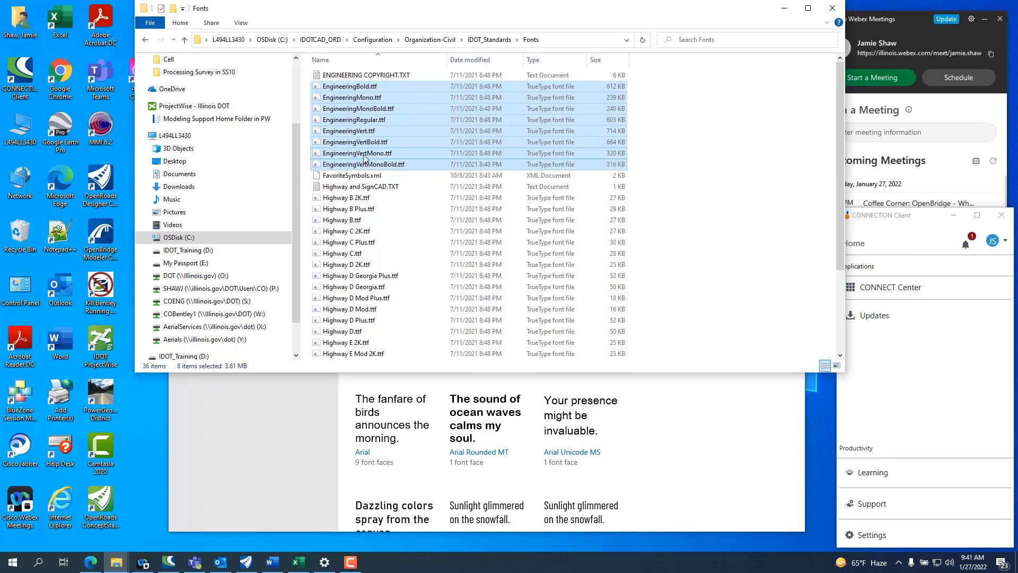
right_click(345, 118)
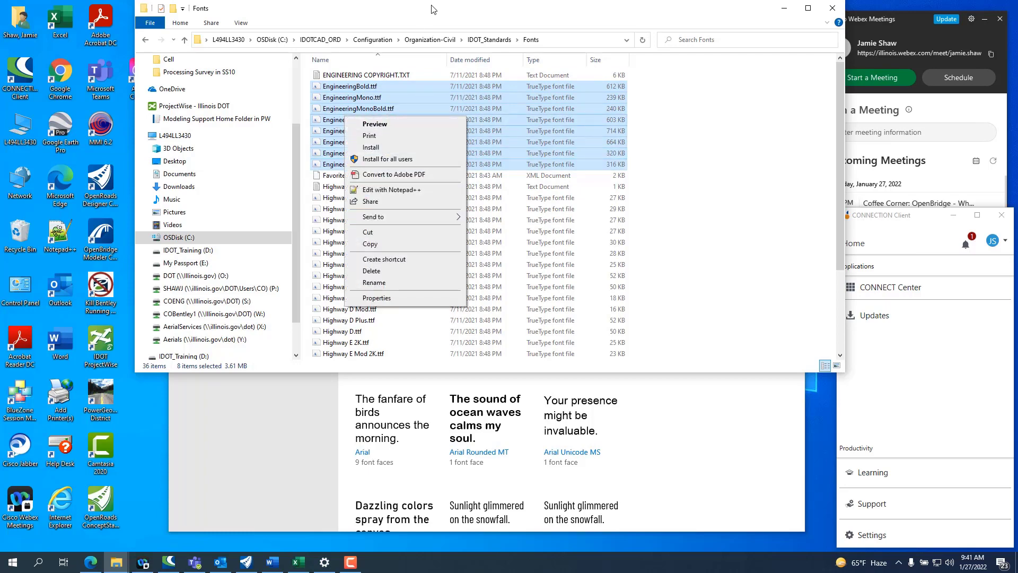
drag(432, 9, 975, 49)
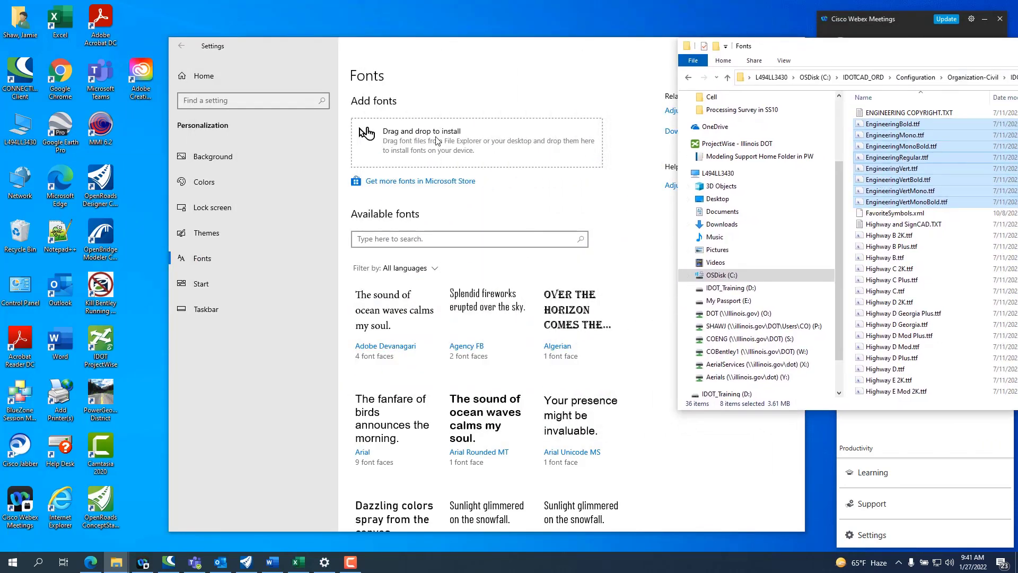
Step: Search the available fonts in Windows Settings for "engineering"
click(435, 239)
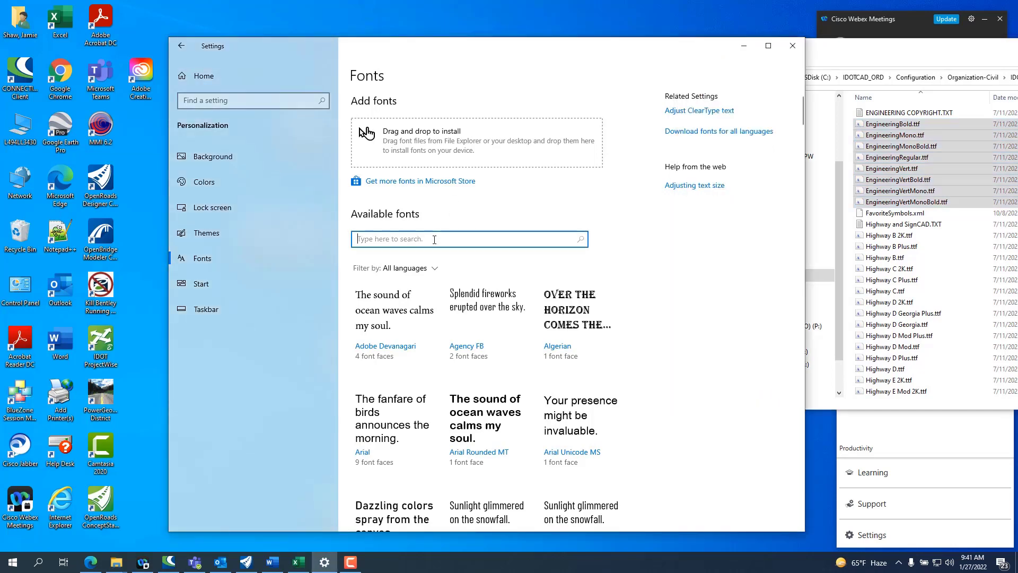
text(en)
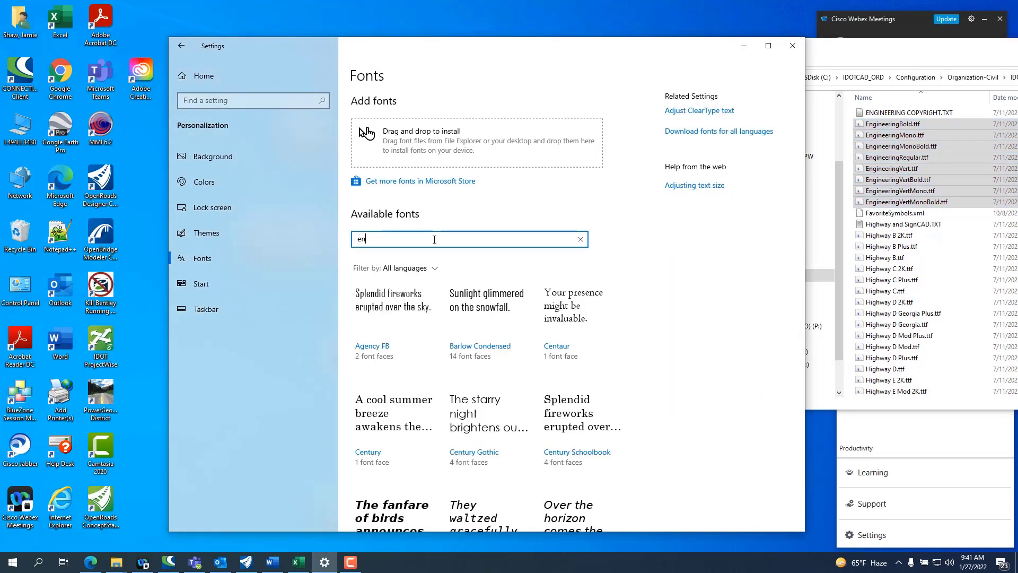
text(gineering)
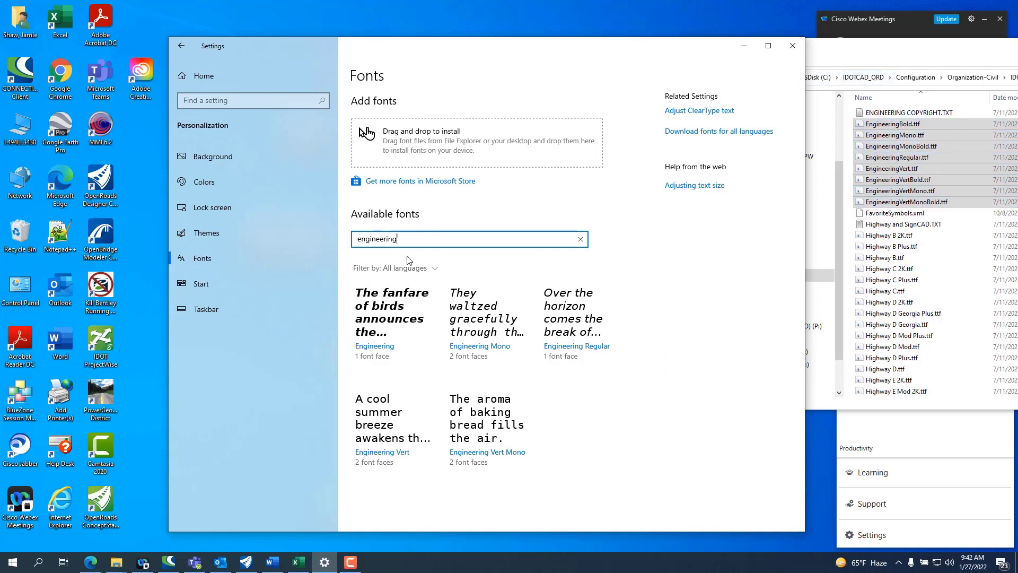
Step: Close the Windows Settings window and the File Explorer window with the Fonts folder
click(794, 51)
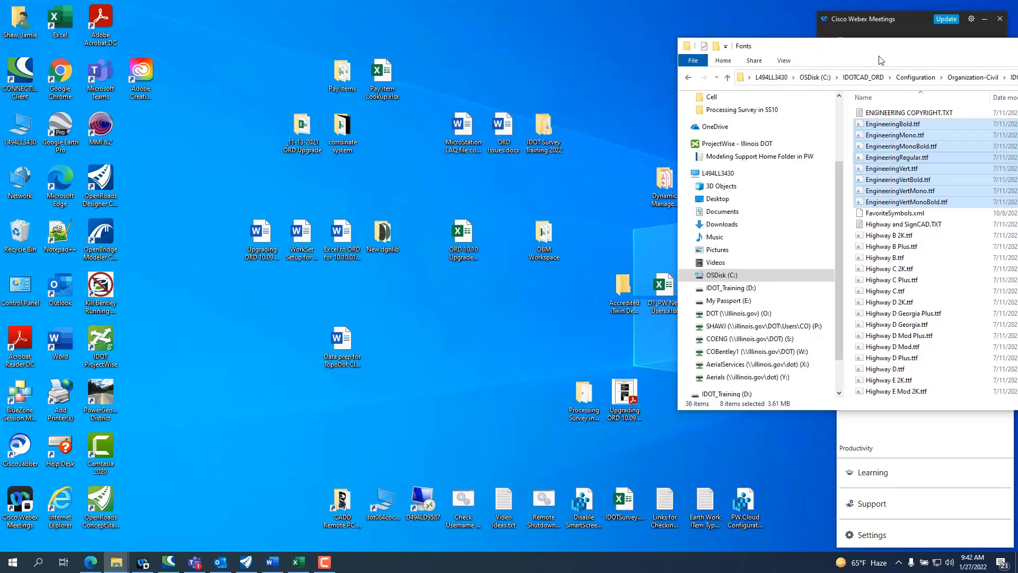
drag(798, 57, 435, 37)
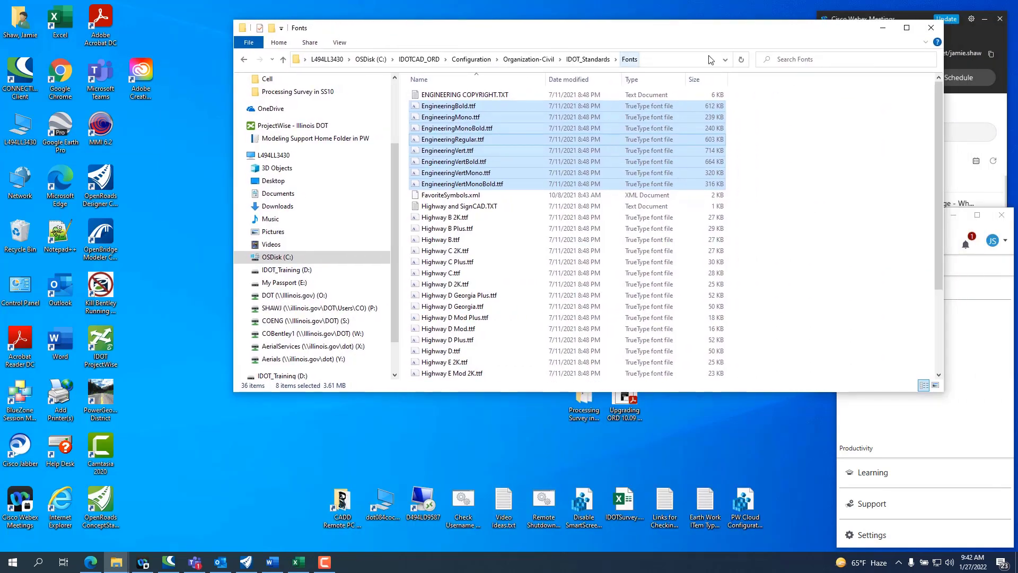
click(925, 28)
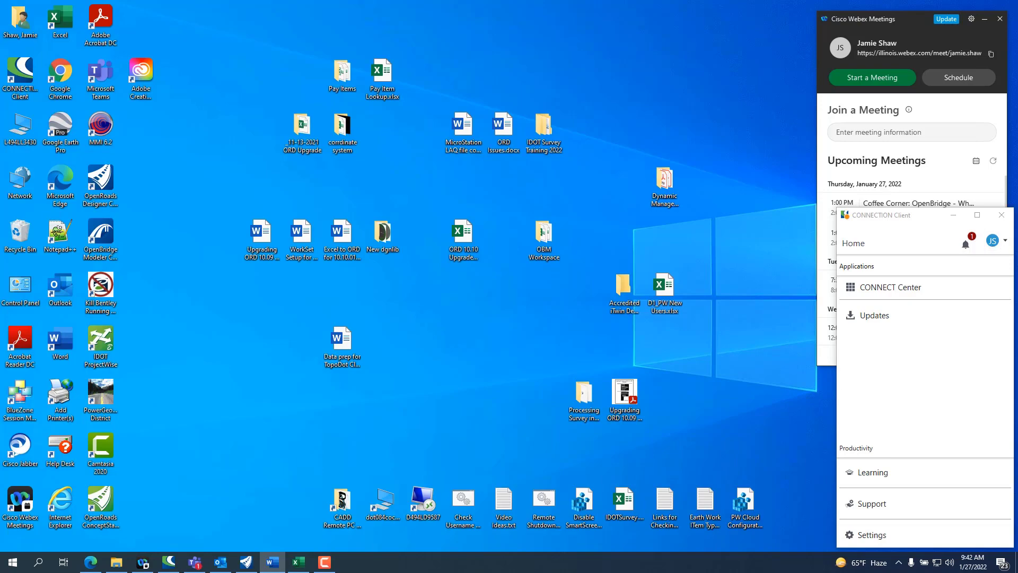
Step: Switch to Microsoft Edge and open the Engineering, Architectural & Professional Services page through Procurements on idot.illinois.gov
click(91, 562)
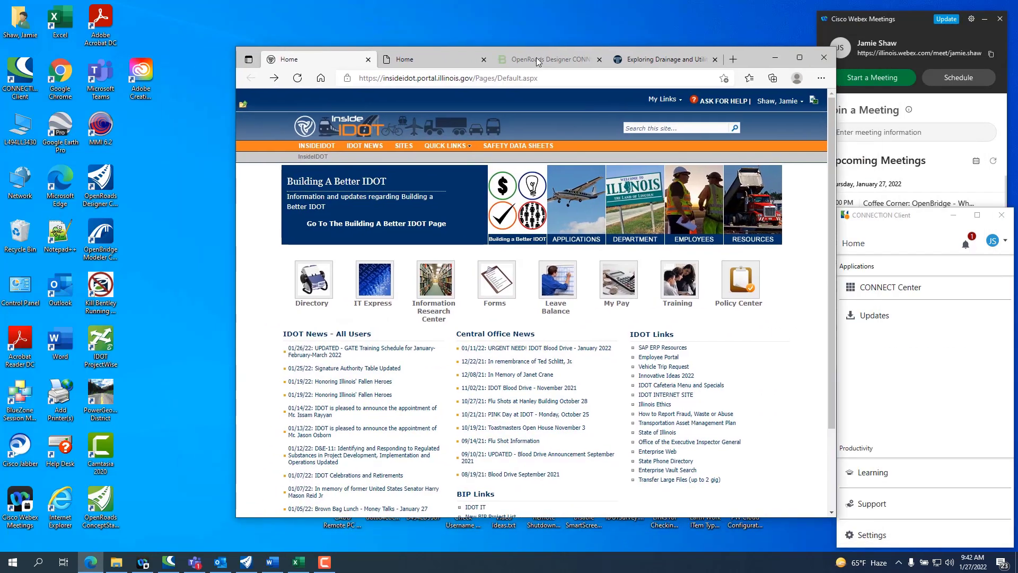
click(433, 60)
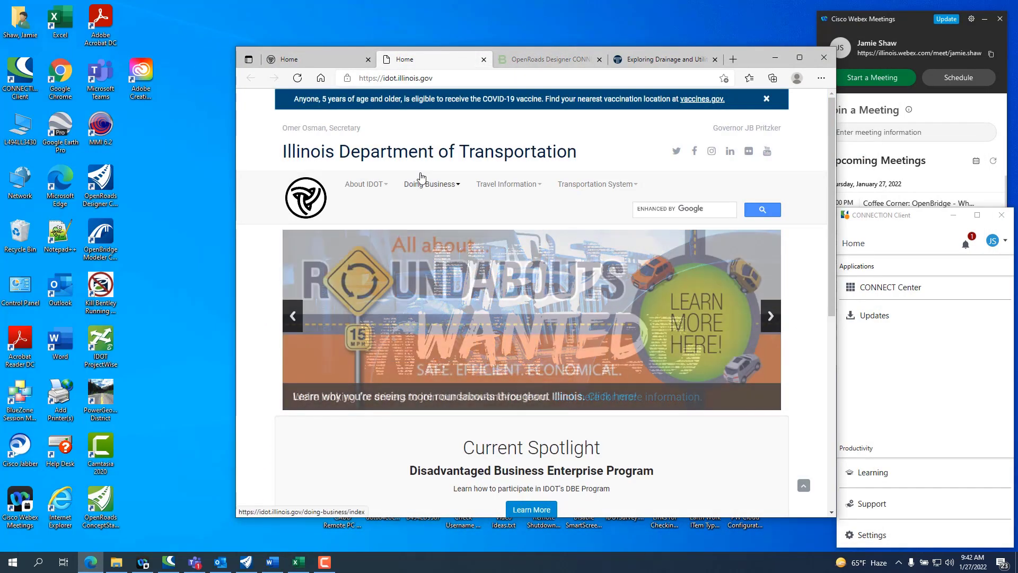
mouse_move(420, 187)
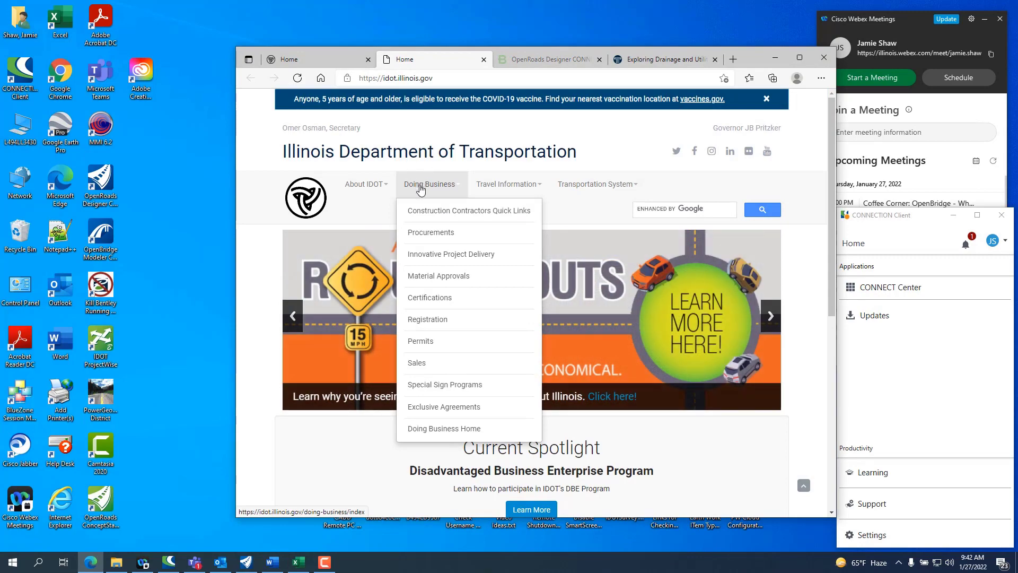
click(440, 234)
scroll(418, 243, down, 12)
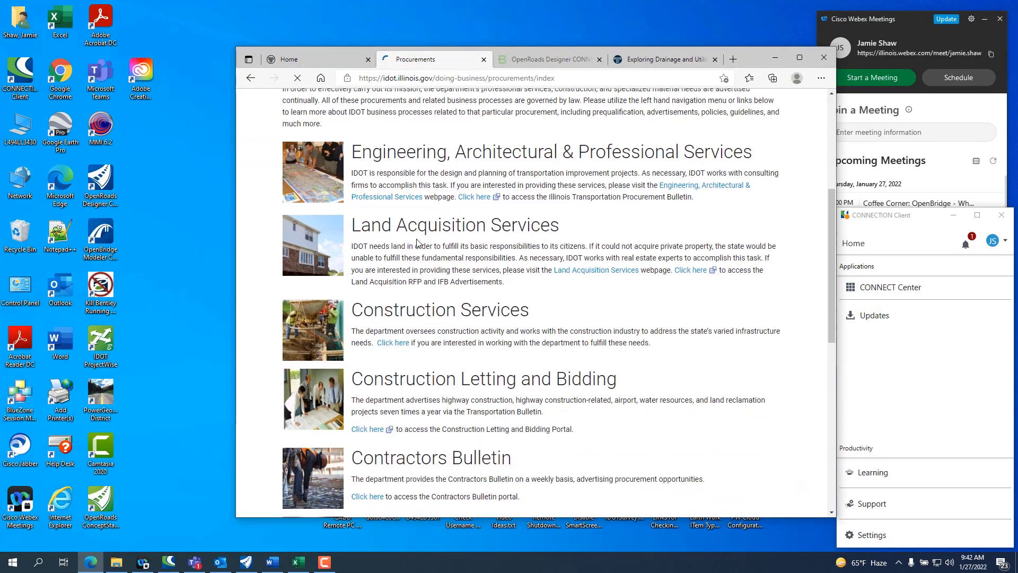
scroll(418, 243, up, 6)
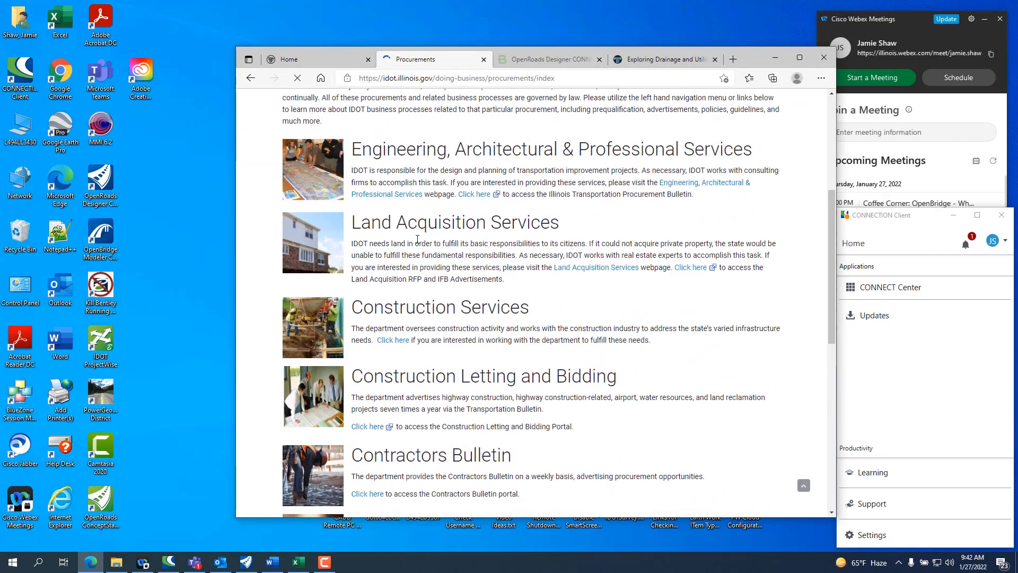
click(697, 187)
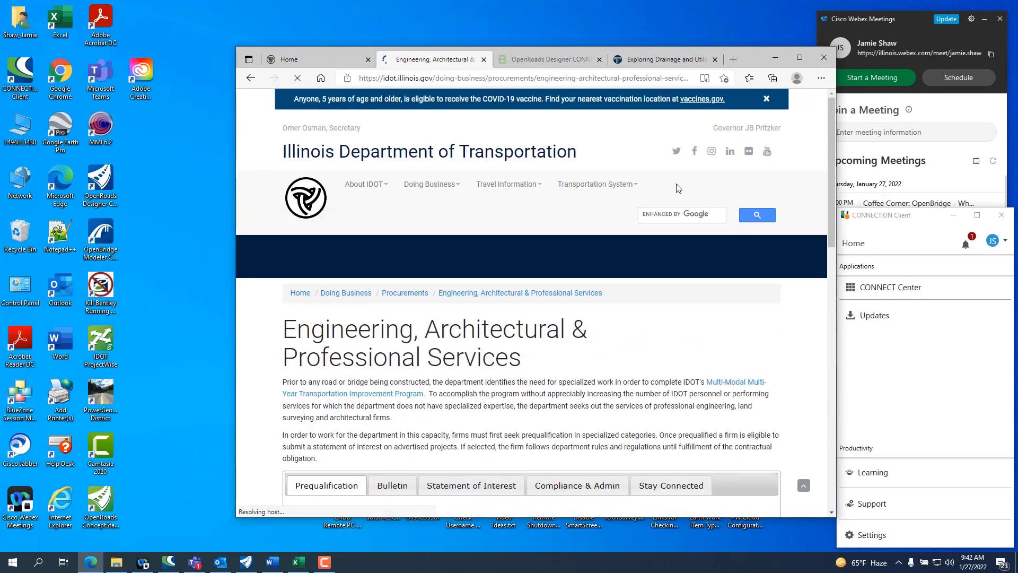
Step: Open the Consultant Resources page and show its CADD downloads and guidelines
scroll(454, 272, down, 10)
scroll(454, 271, down, 4)
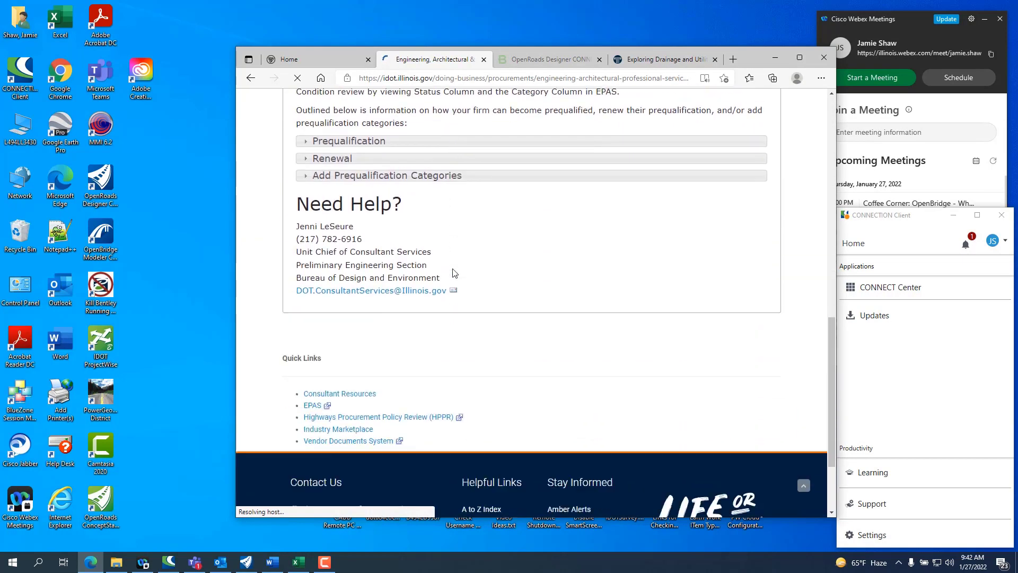
click(325, 383)
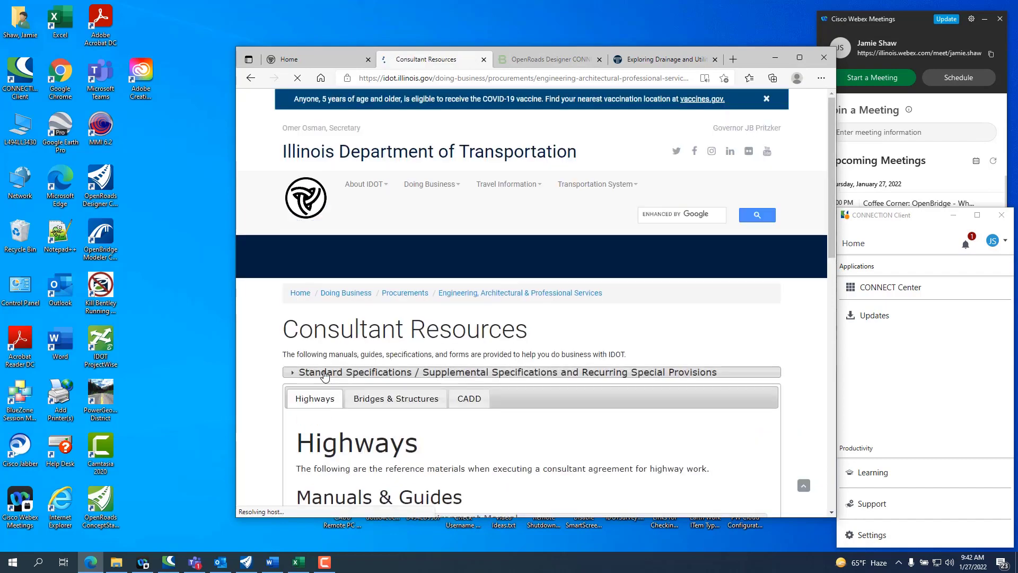
scroll(372, 360, down, 1)
click(468, 336)
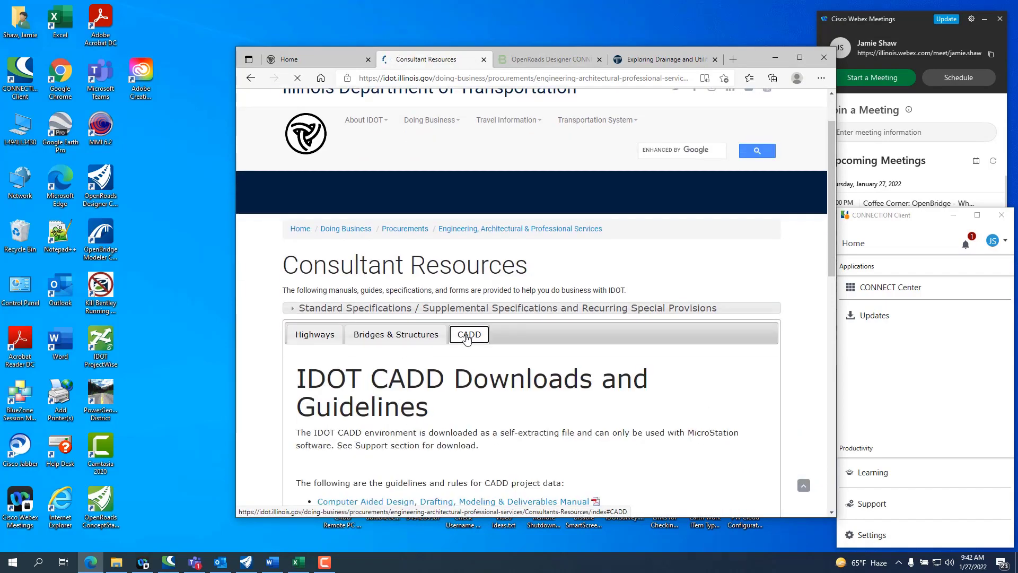
Step: Expand the Summary of Quantities spreadsheets in the Support section of the CADD resources
scroll(468, 340, down, 7)
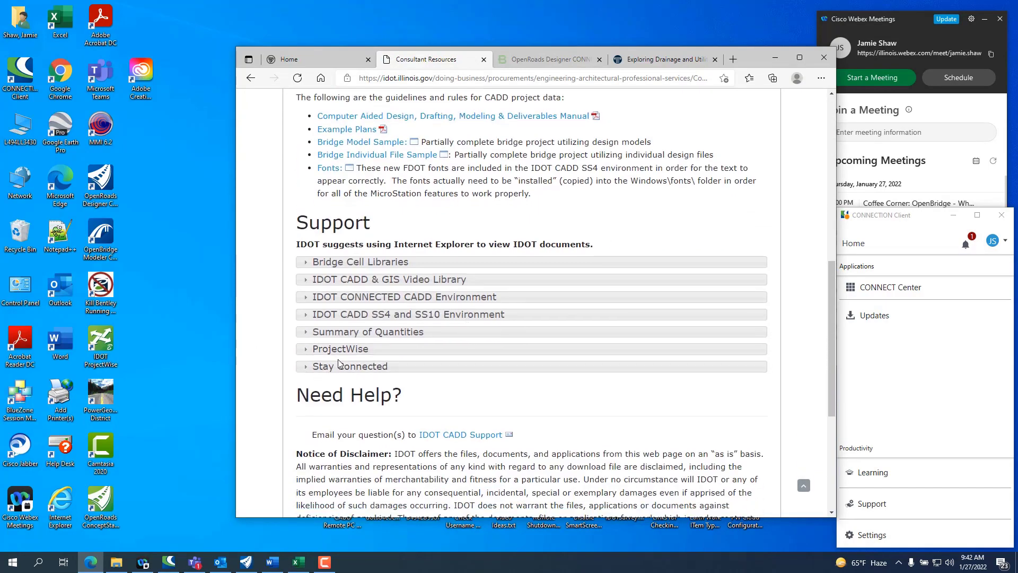
click(355, 334)
scroll(355, 338, down, 2)
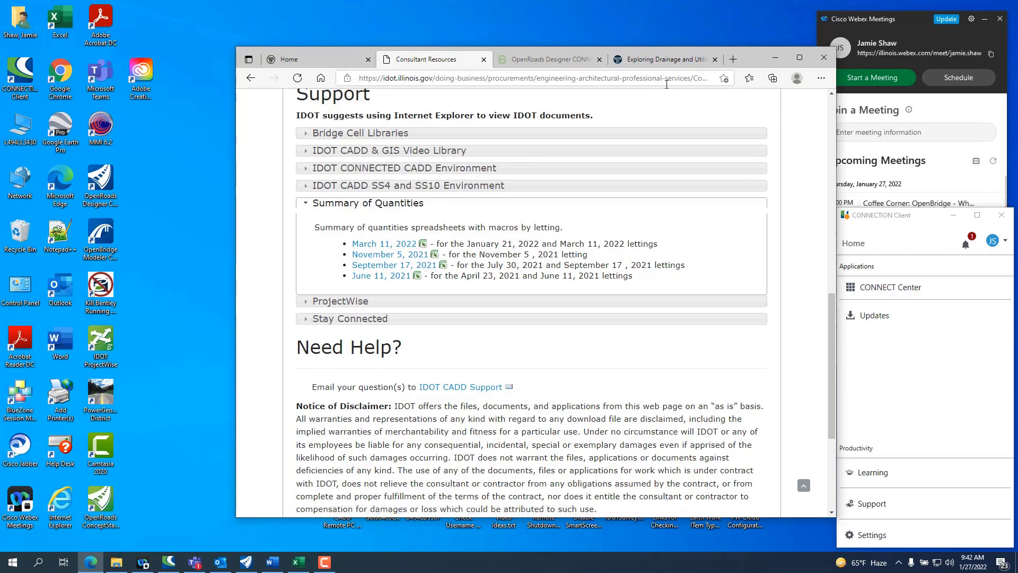
Step: Minimize the browser and switch to the English_SOQ_03_11_2022.xlsm workbook in Excel with its window maximized
click(774, 58)
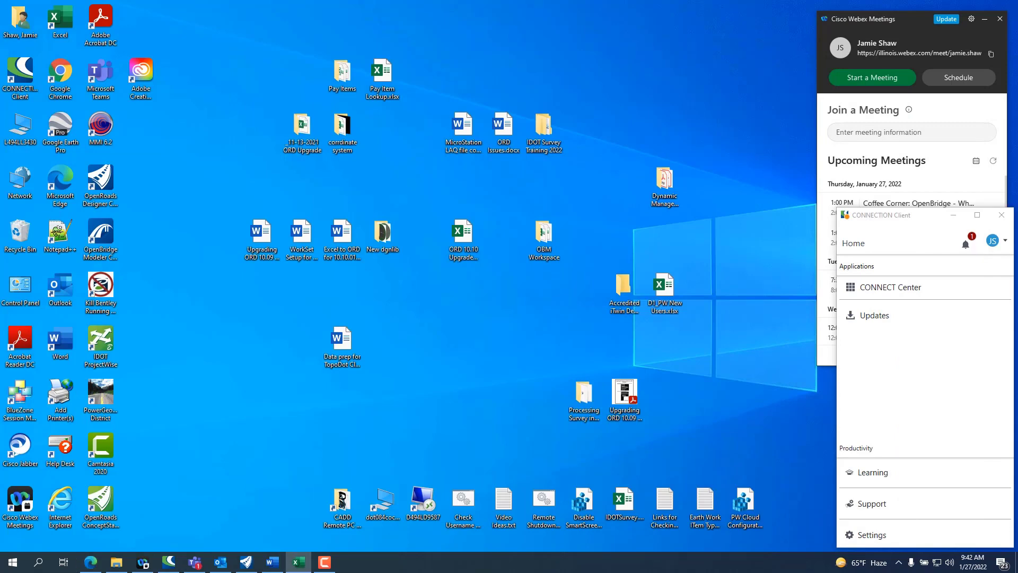
drag(1017, 111, 525, 97)
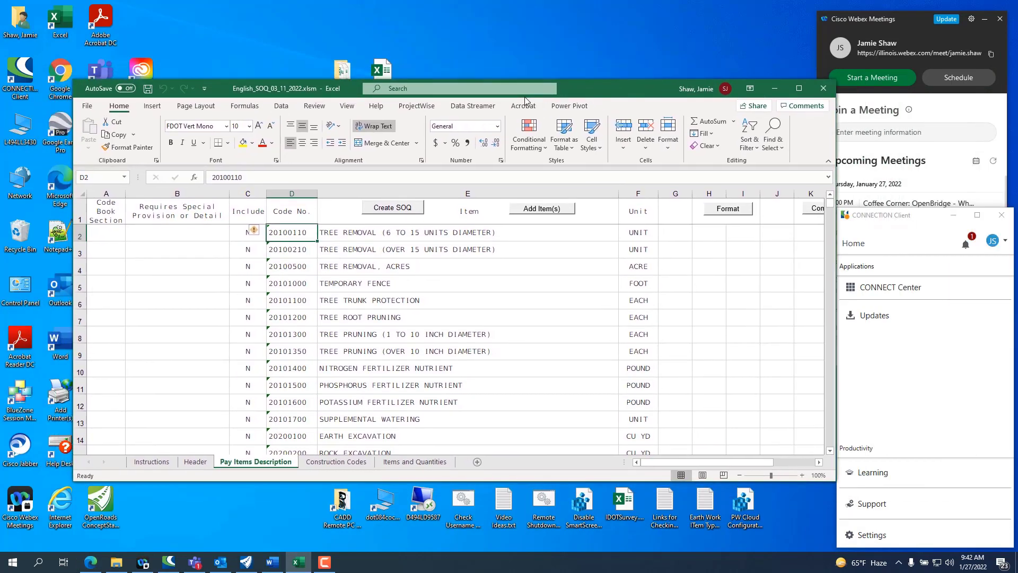
click(799, 88)
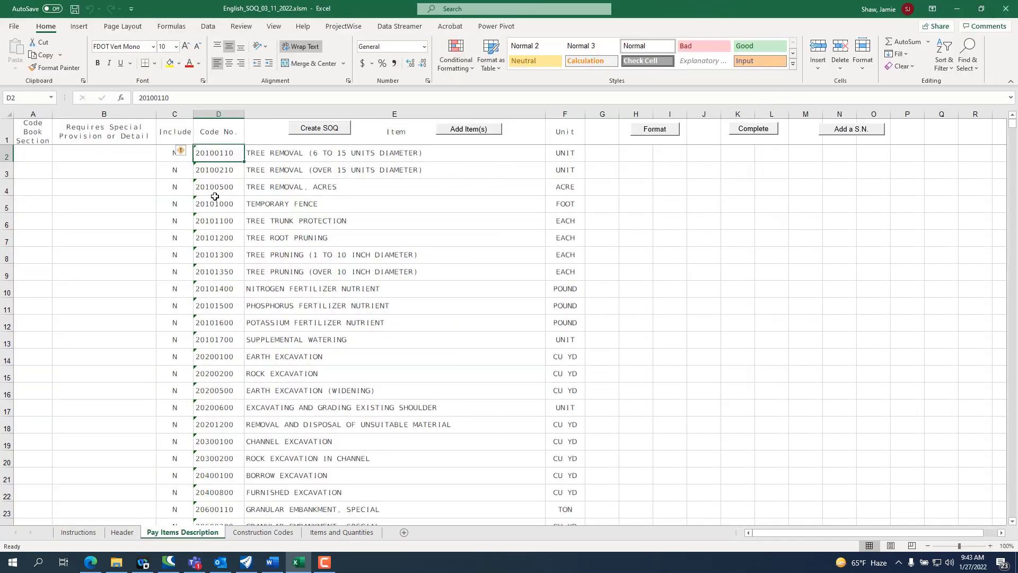
Step: Set Include to Y for the two diameter-based Tree Removal items and Tree Removal, Acres (20100110, 20100210, 20100500)
click(173, 157)
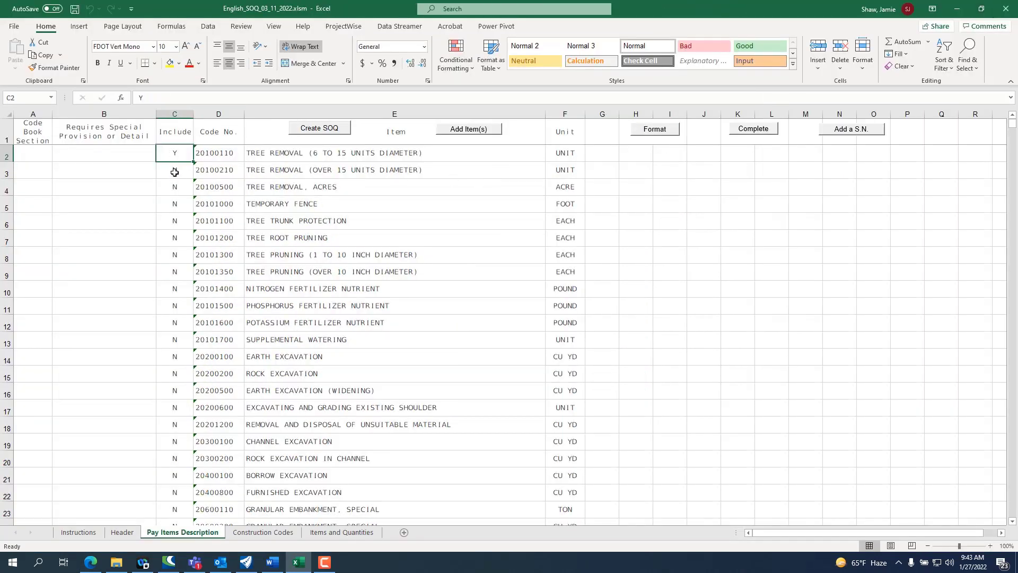
click(173, 173)
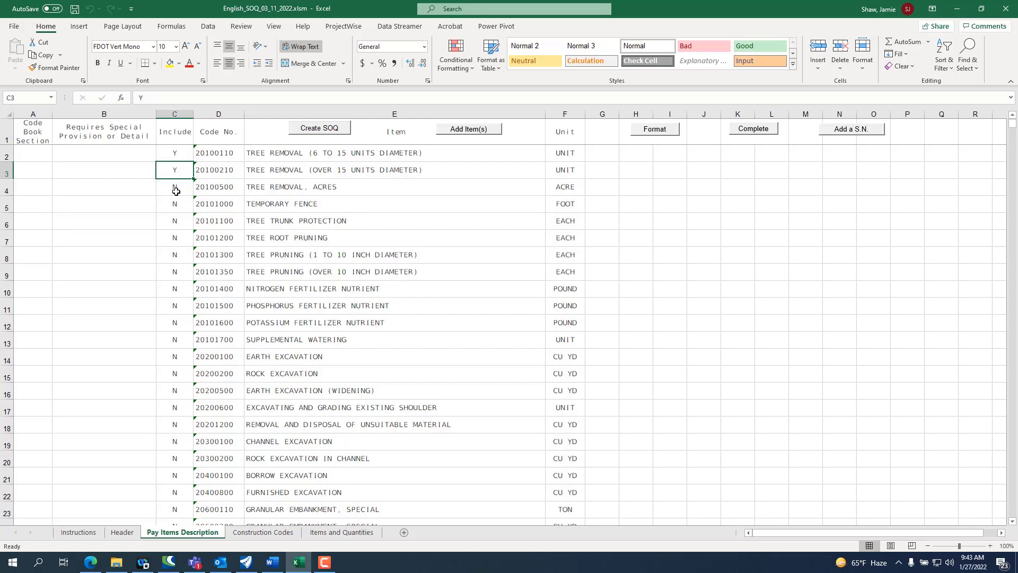
click(176, 189)
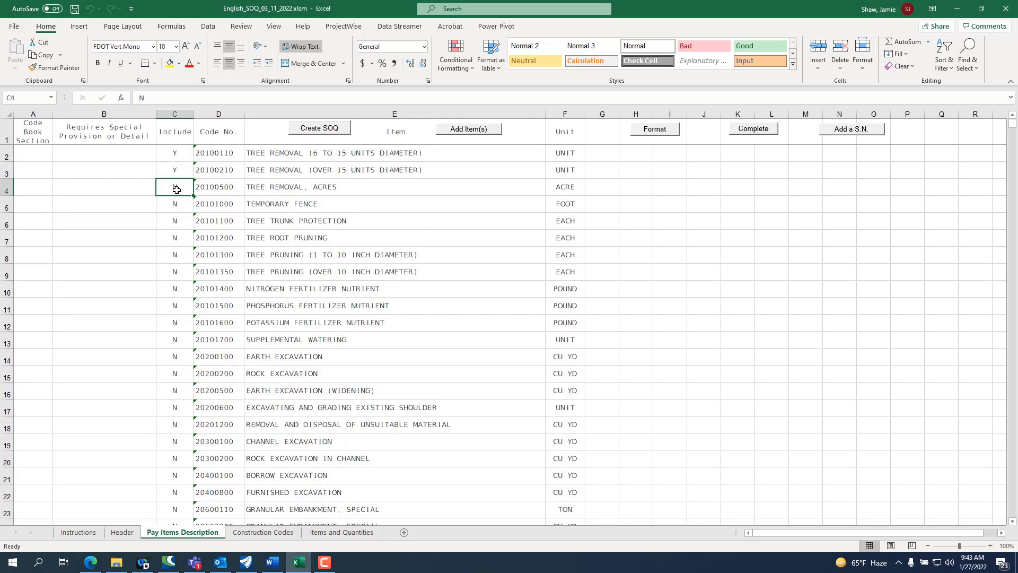
Step: Set Include to Y for Channel Excavation (20300100) and Trench Backfill (20800150)
scroll(178, 272, down, 3)
scroll(178, 272, down, 1)
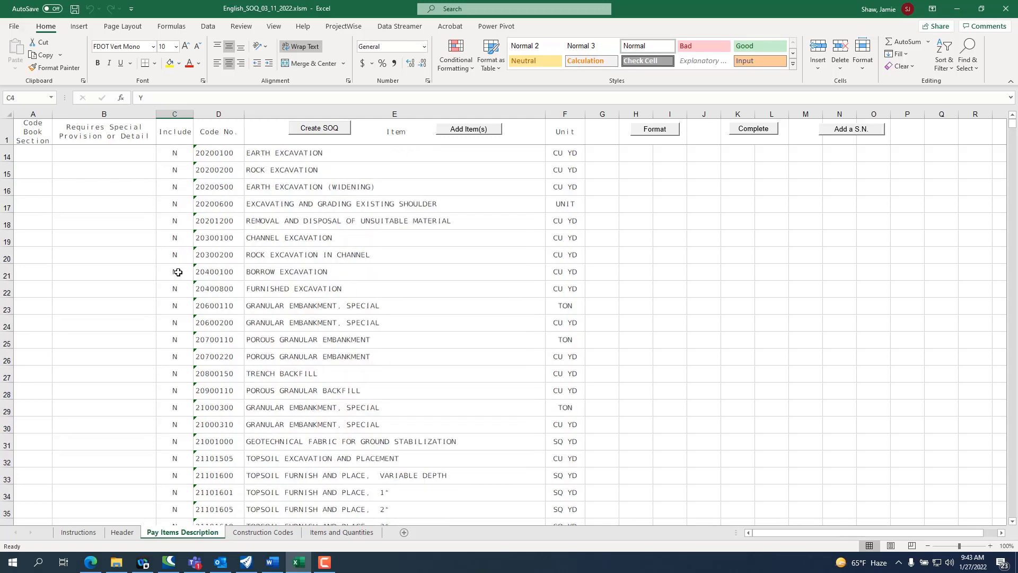
click(176, 238)
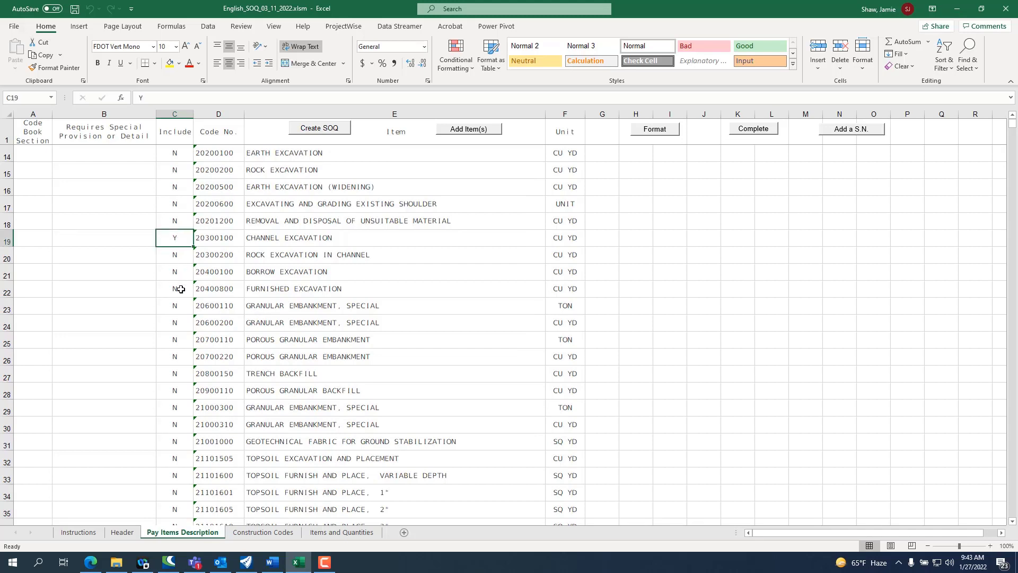
scroll(181, 289, down, 1)
click(179, 327)
Step: Set Include to Y for Topsoil Furnish and Place, 2" (21101605) and Seeding, Class 2A (25000210)
scroll(179, 327, down, 2)
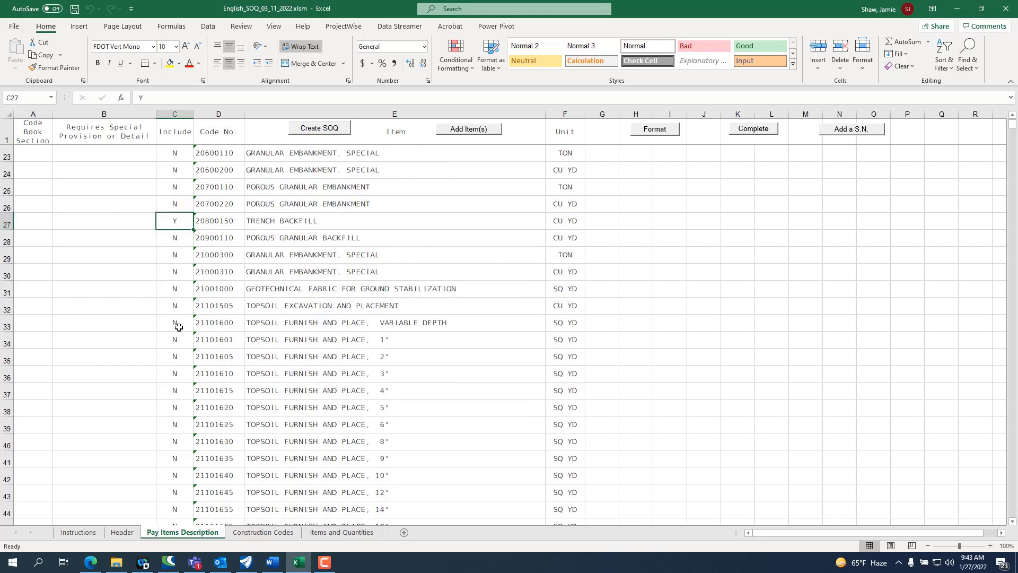
scroll(178, 327, down, 2)
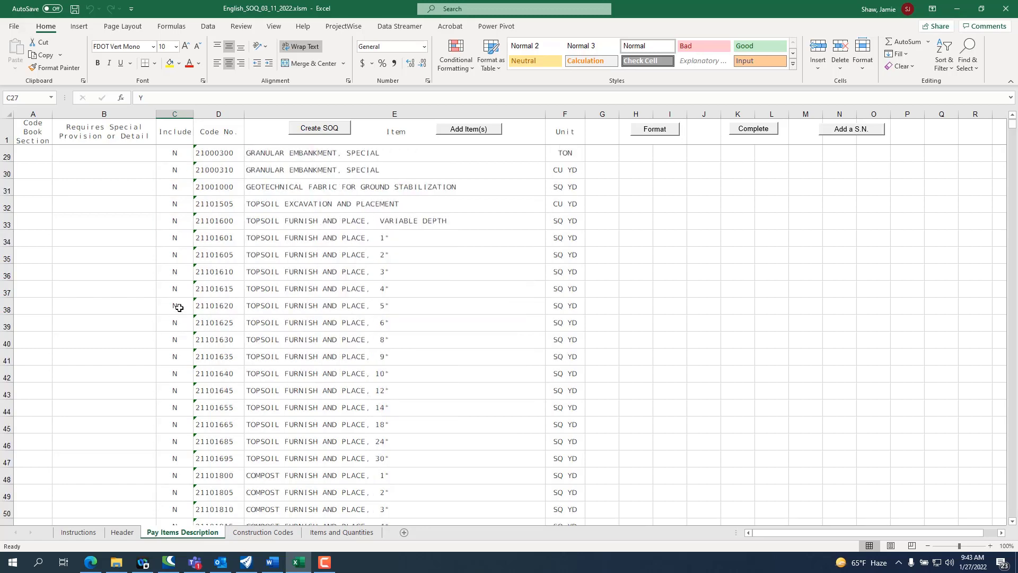
click(179, 256)
scroll(182, 343, down, 3)
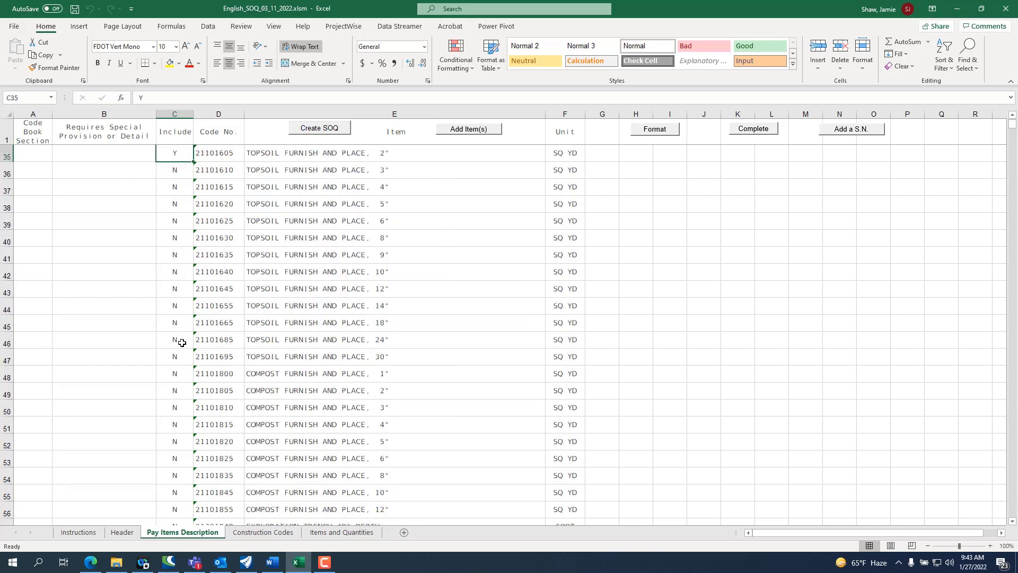
scroll(182, 342, down, 5)
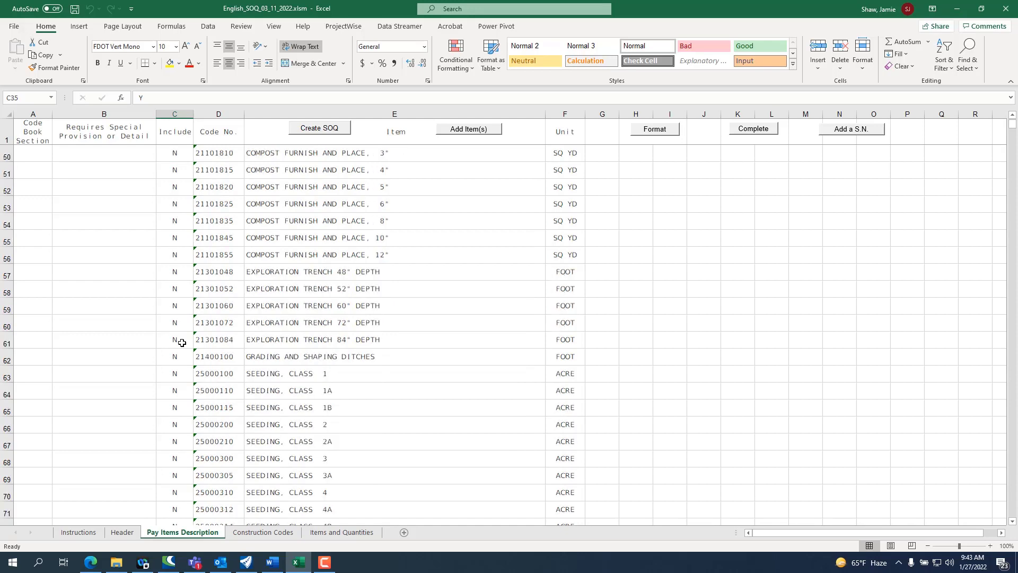
click(182, 393)
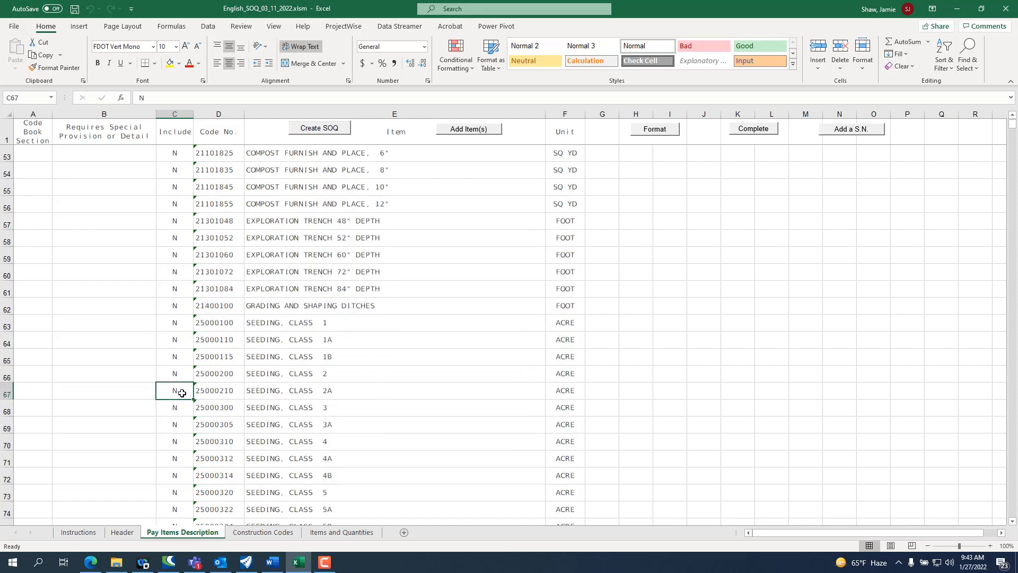
Step: Set Include to Y for Hot-Mix Asphalt Base Course, 2 1/2" (35501288)
scroll(186, 391, down, 17)
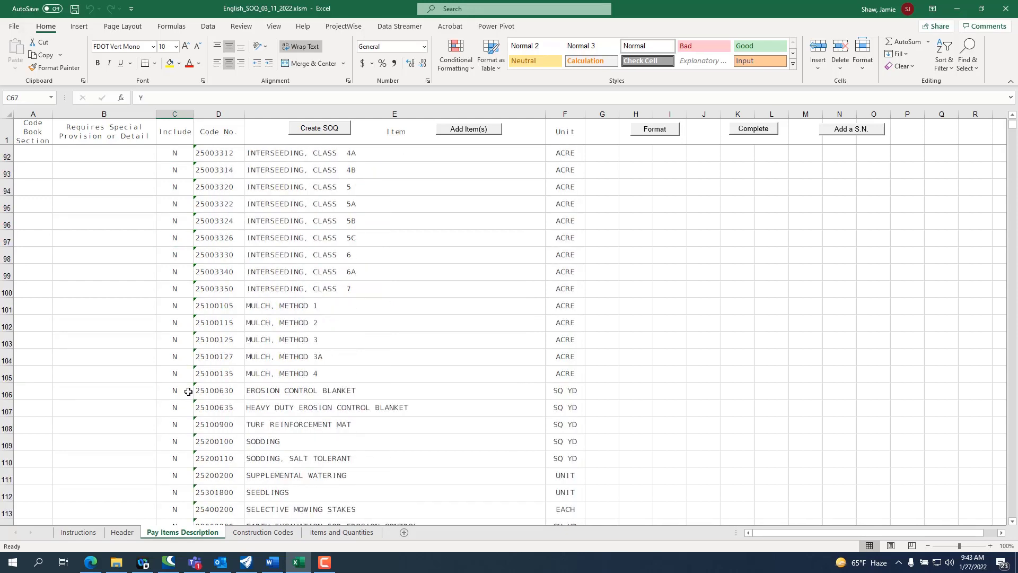
scroll(274, 381, down, 12)
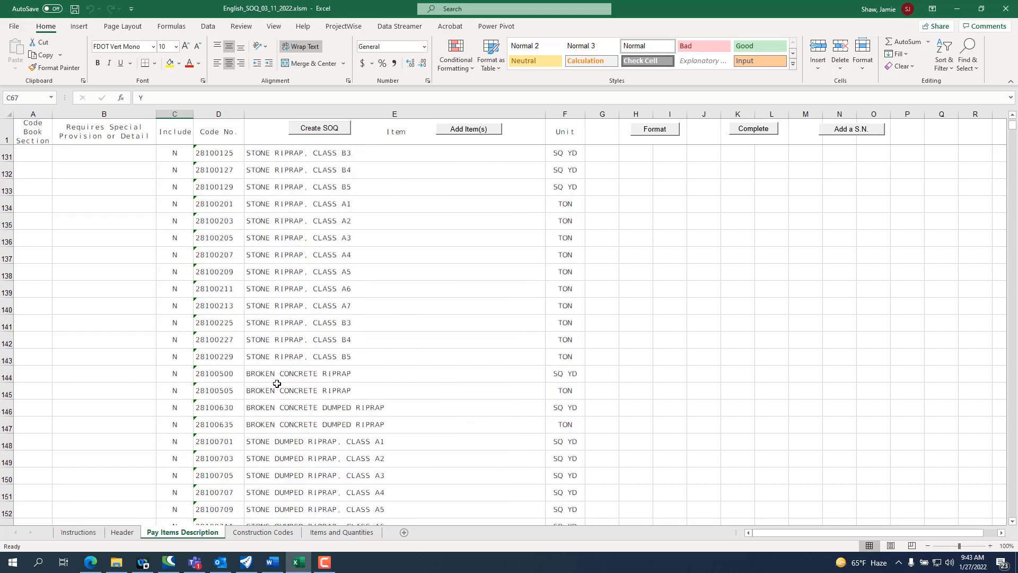
scroll(277, 383, down, 18)
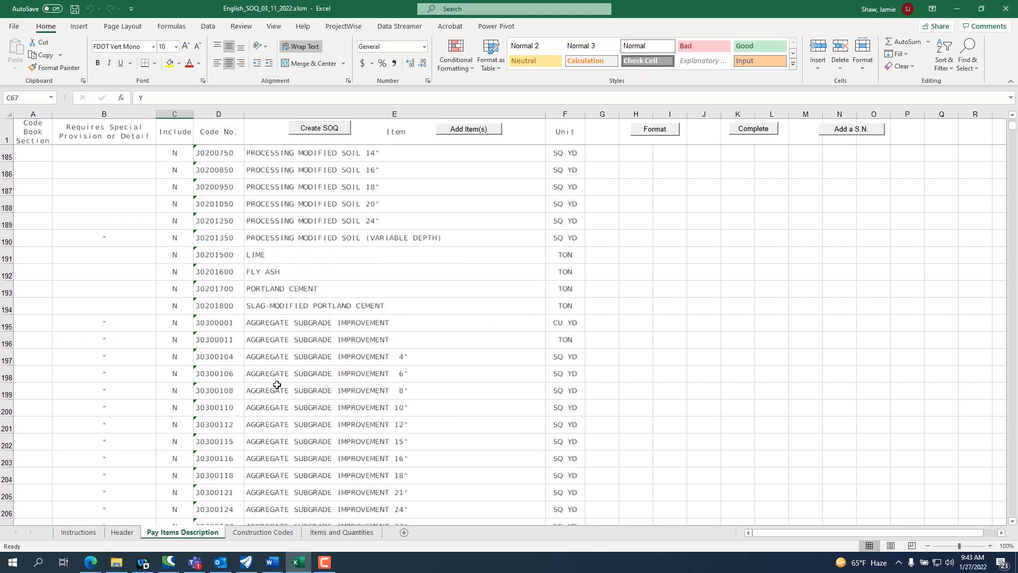
scroll(275, 390, down, 20)
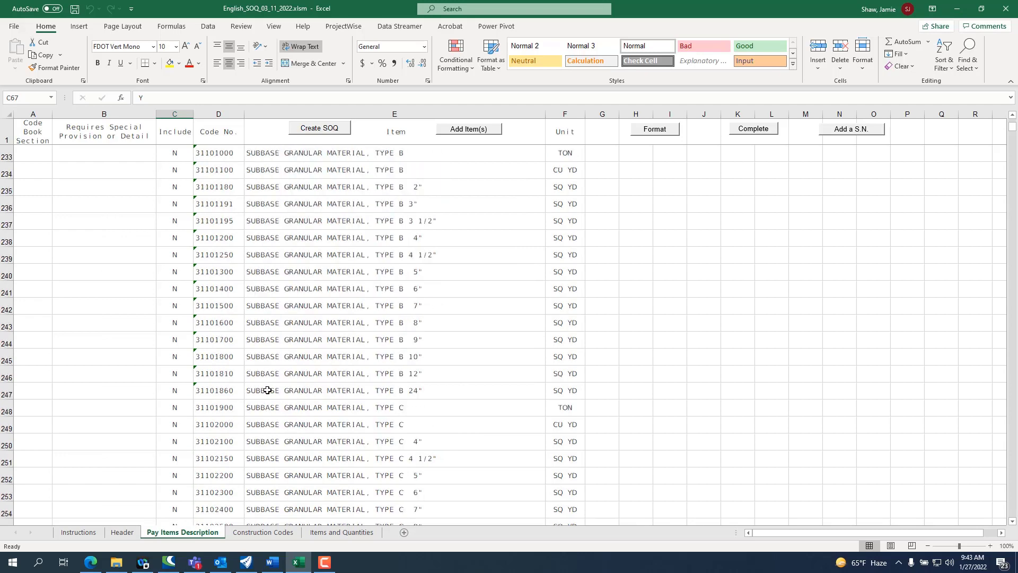
scroll(267, 391, down, 16)
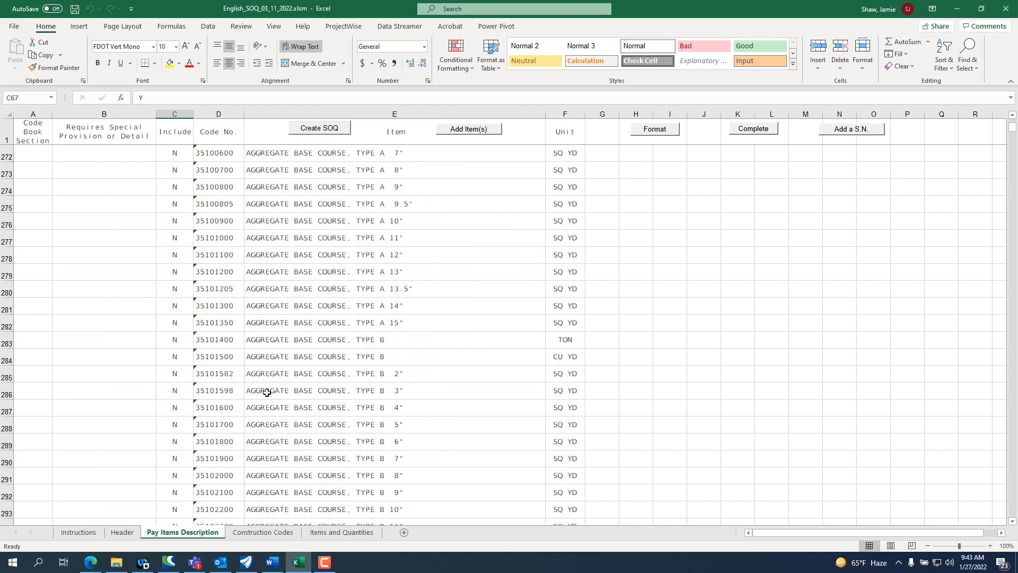
scroll(267, 392, down, 16)
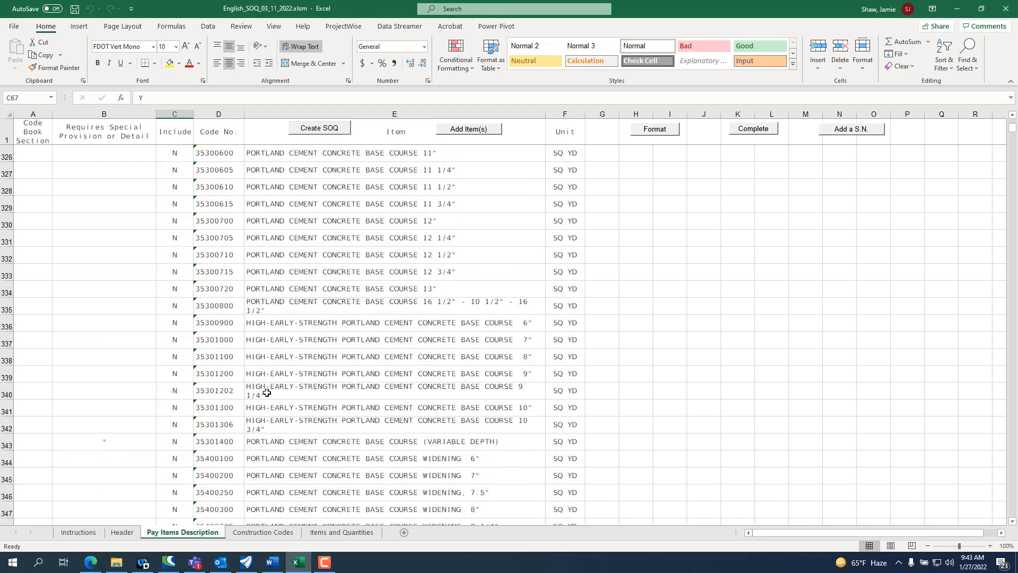
scroll(267, 395, down, 4)
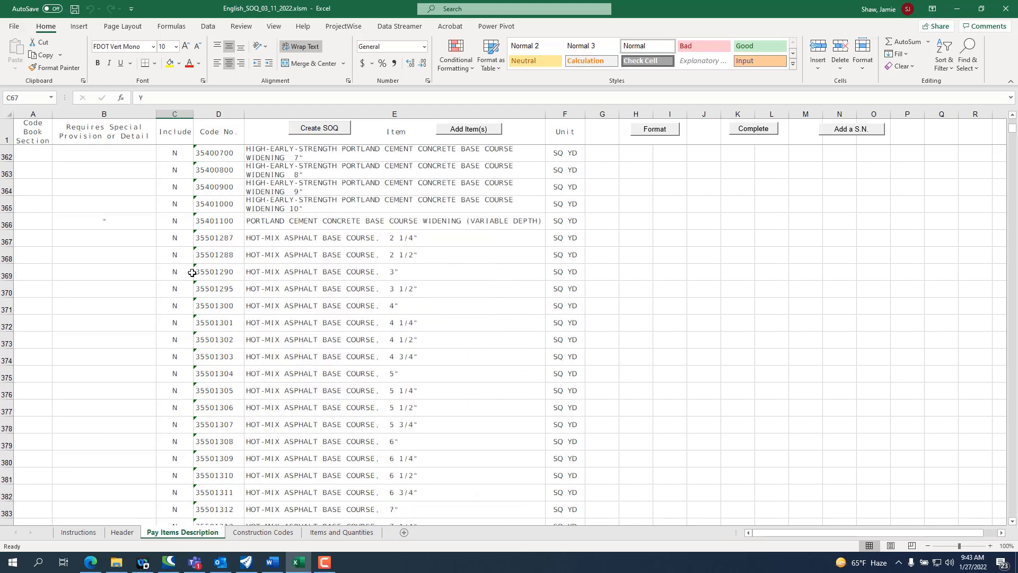
click(168, 273)
double_click(170, 255)
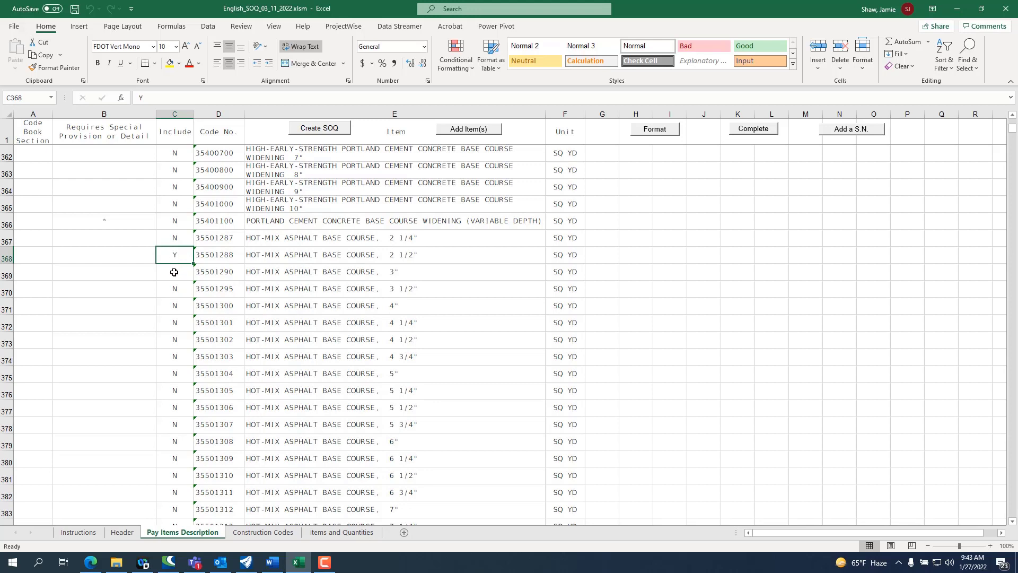
scroll(177, 328, down, 2)
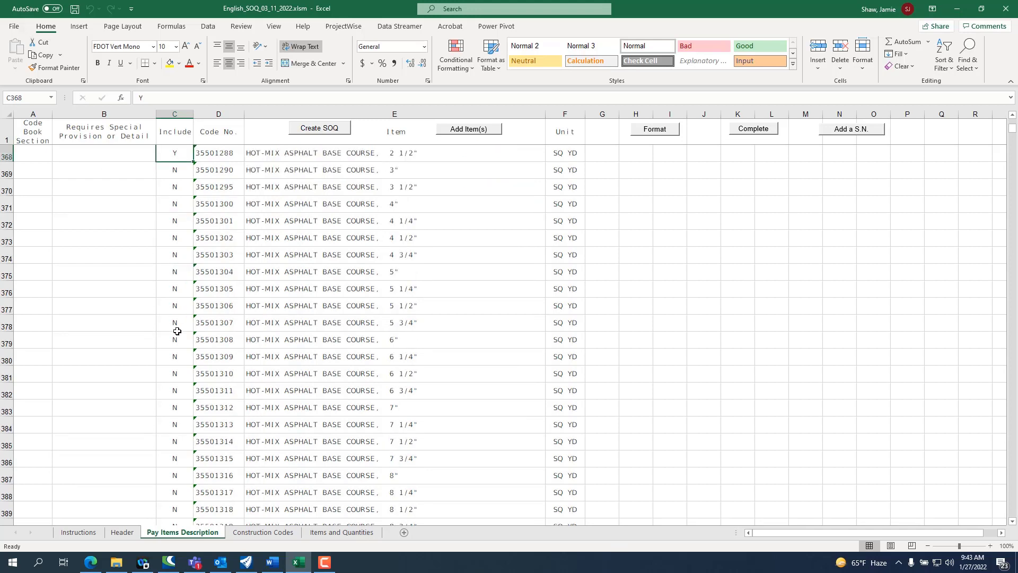
scroll(177, 331, down, 8)
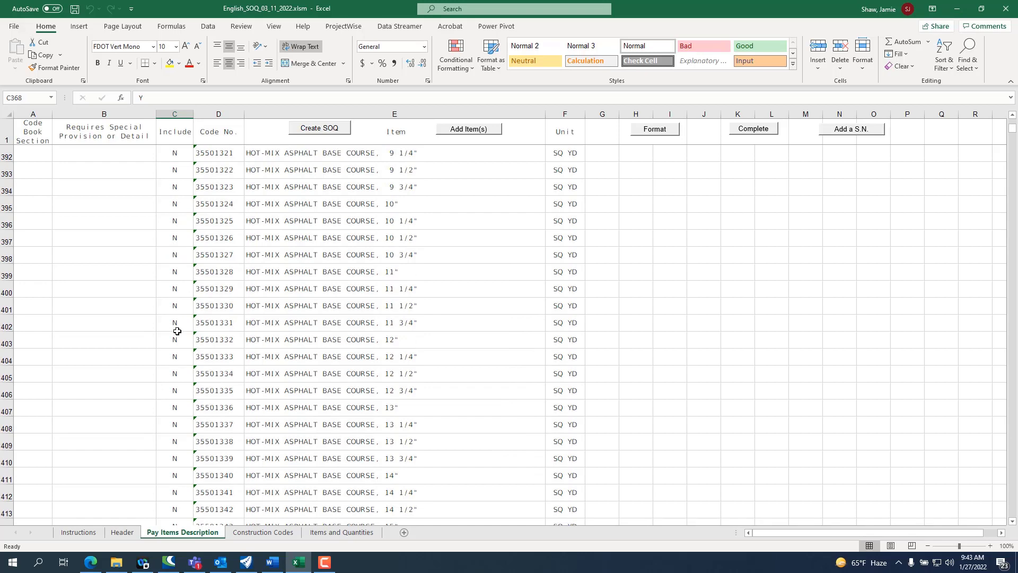
scroll(178, 331, down, 14)
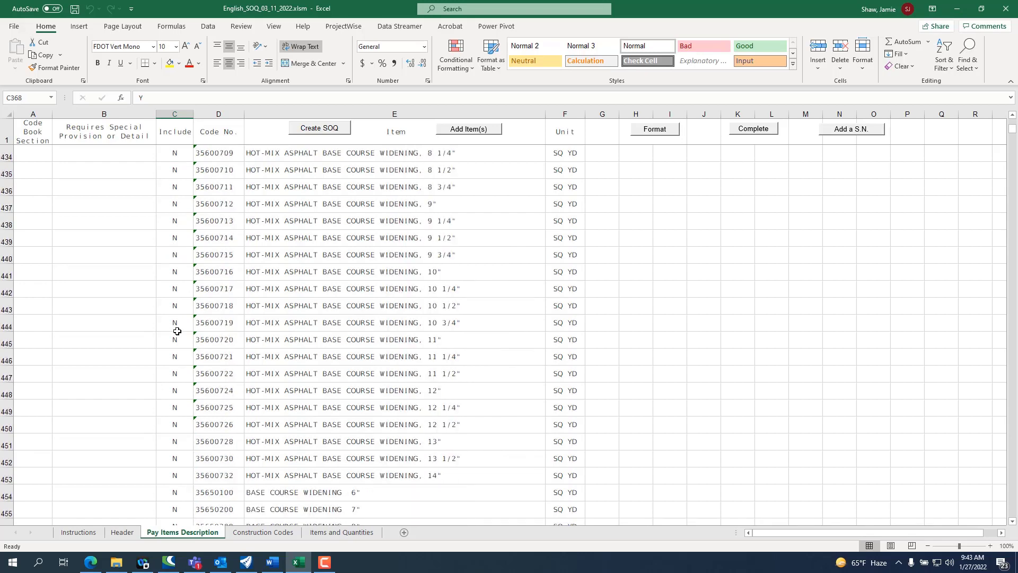
scroll(177, 331, down, 7)
scroll(177, 331, down, 10)
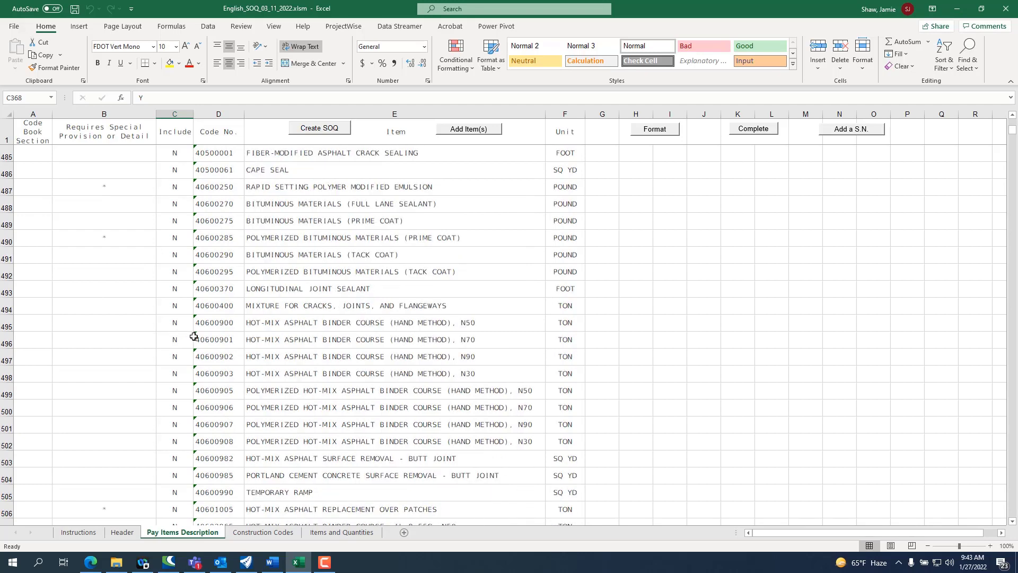
scroll(194, 336, down, 2)
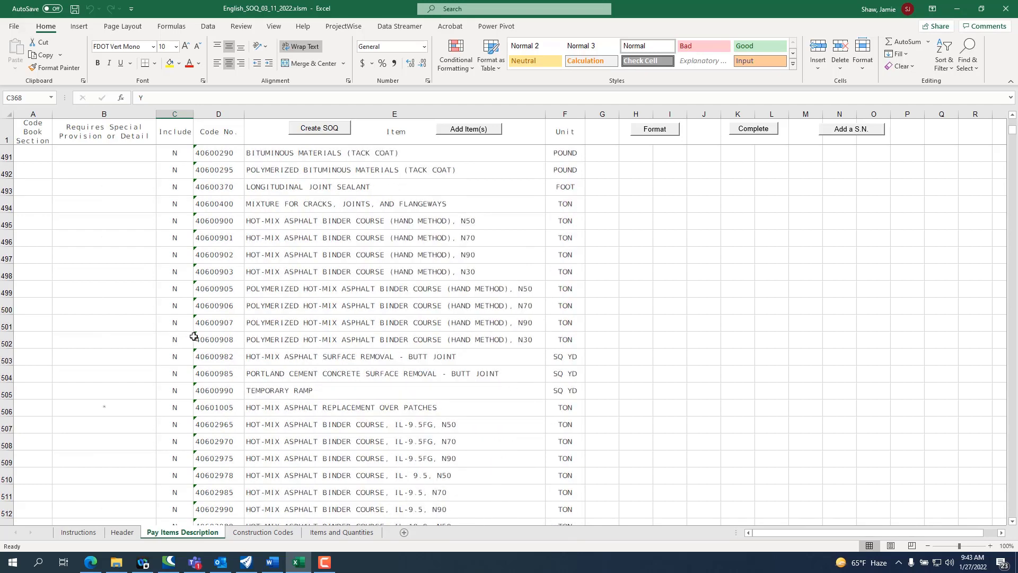
scroll(194, 337, down, 2)
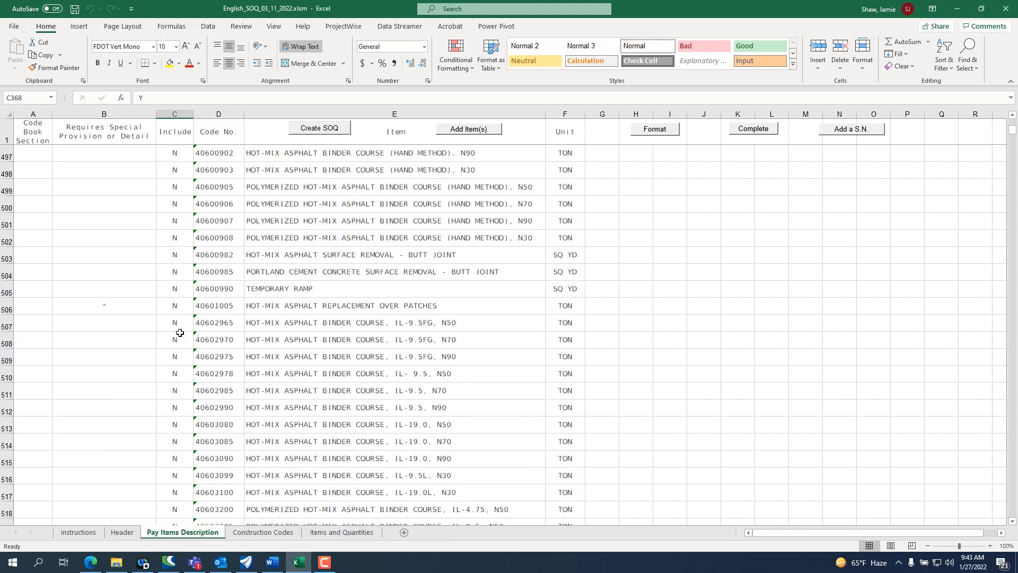
double_click(175, 323)
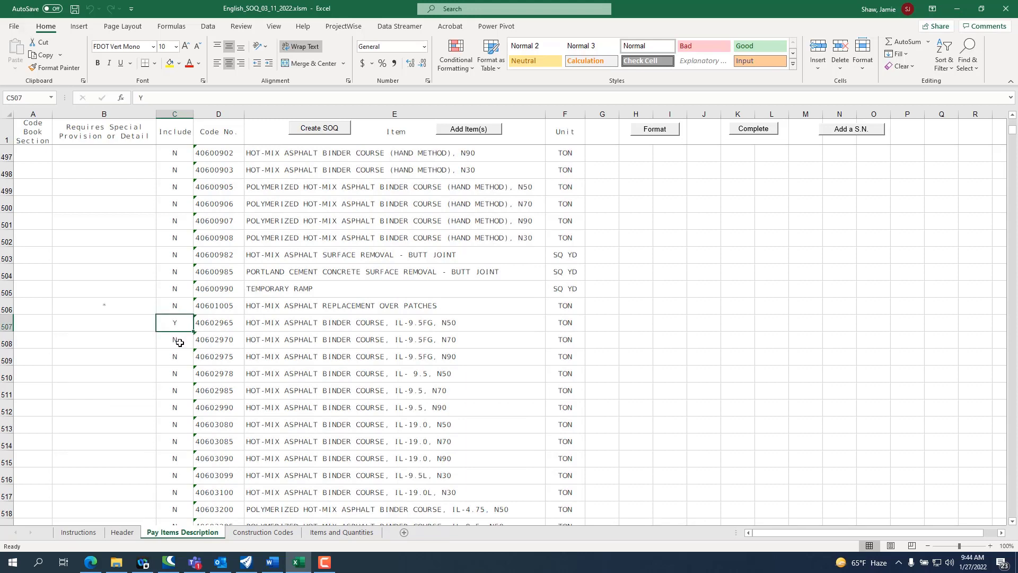
scroll(179, 342, down, 3)
scroll(180, 342, down, 3)
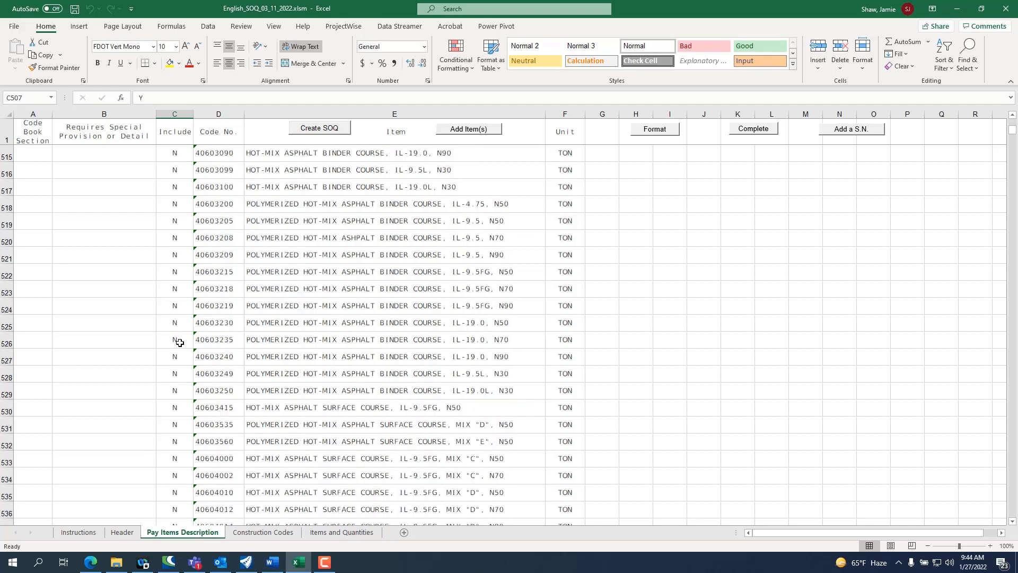
scroll(180, 342, down, 3)
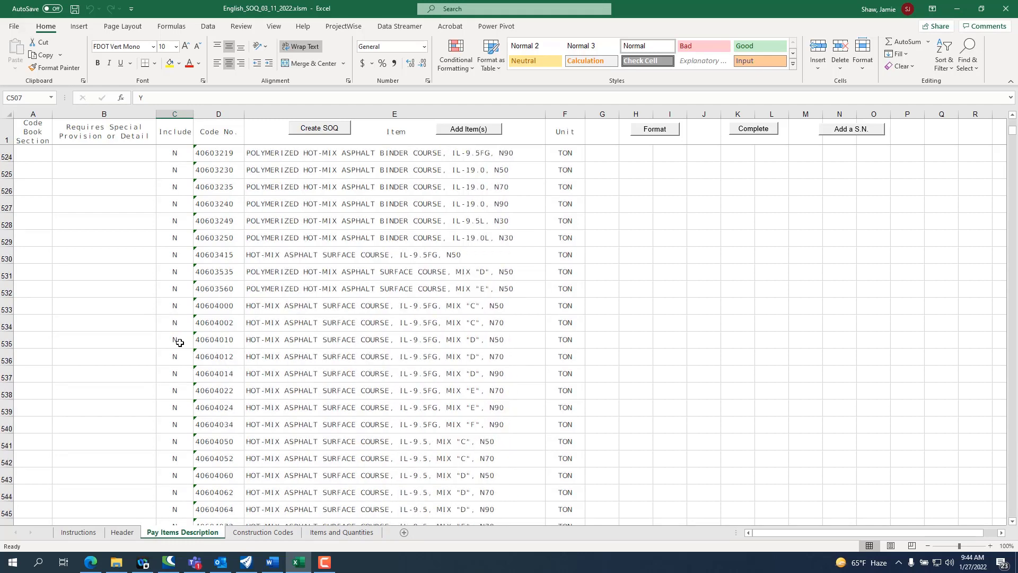
click(178, 309)
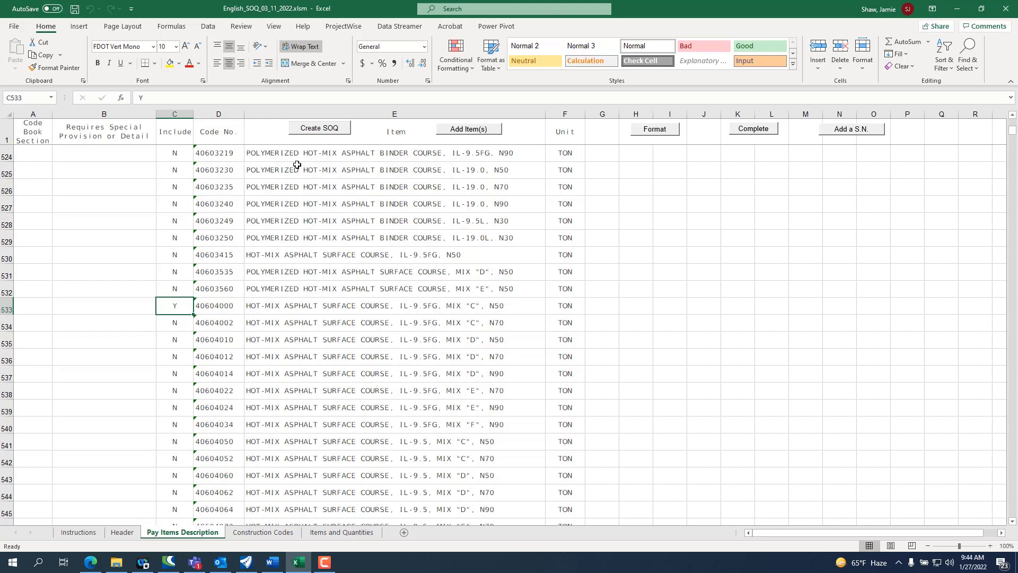
Step: Create the SOQ from the included pay items and run the Format macro from the Pay Items Description sheet
click(319, 129)
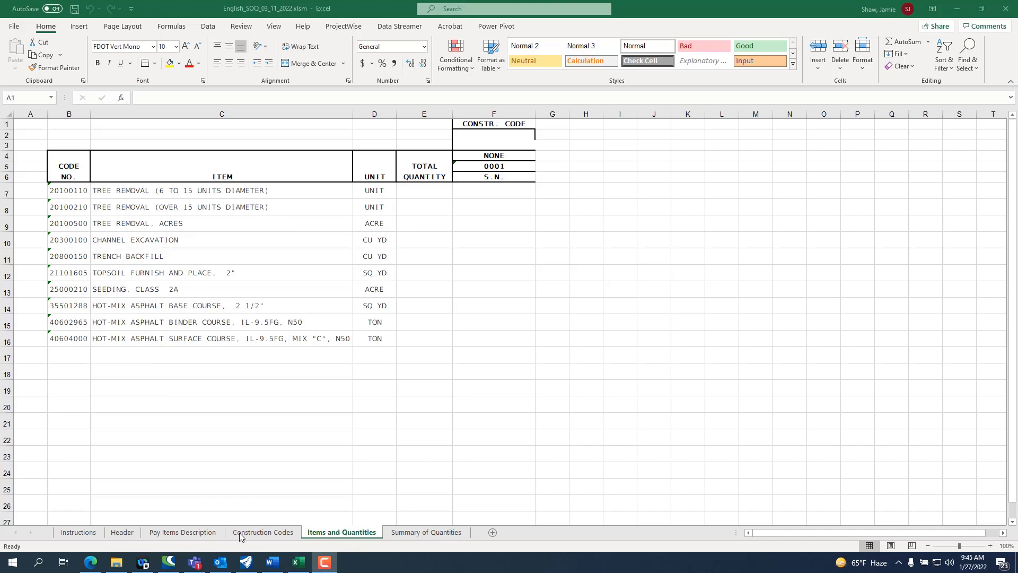
click(160, 531)
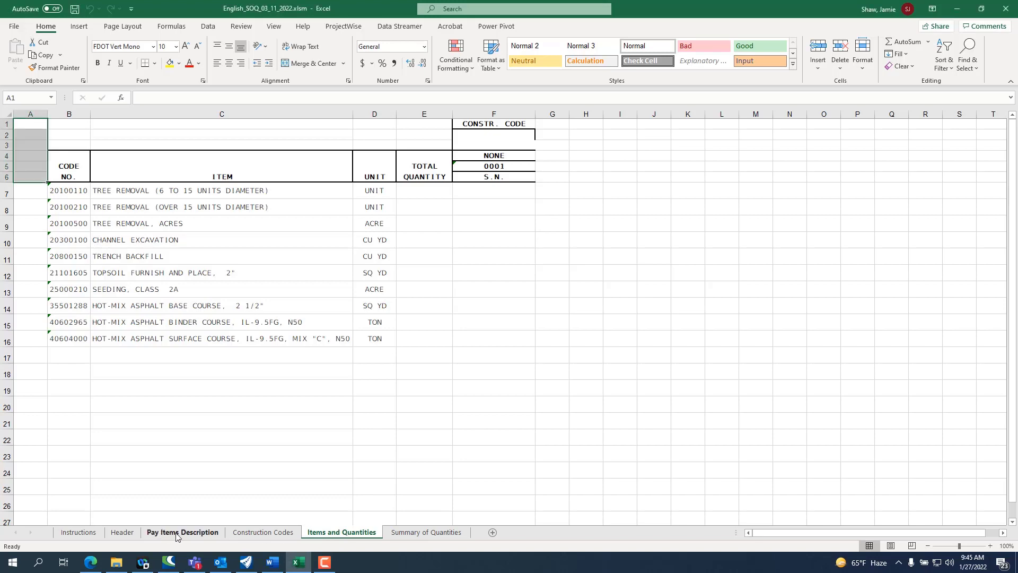
click(176, 532)
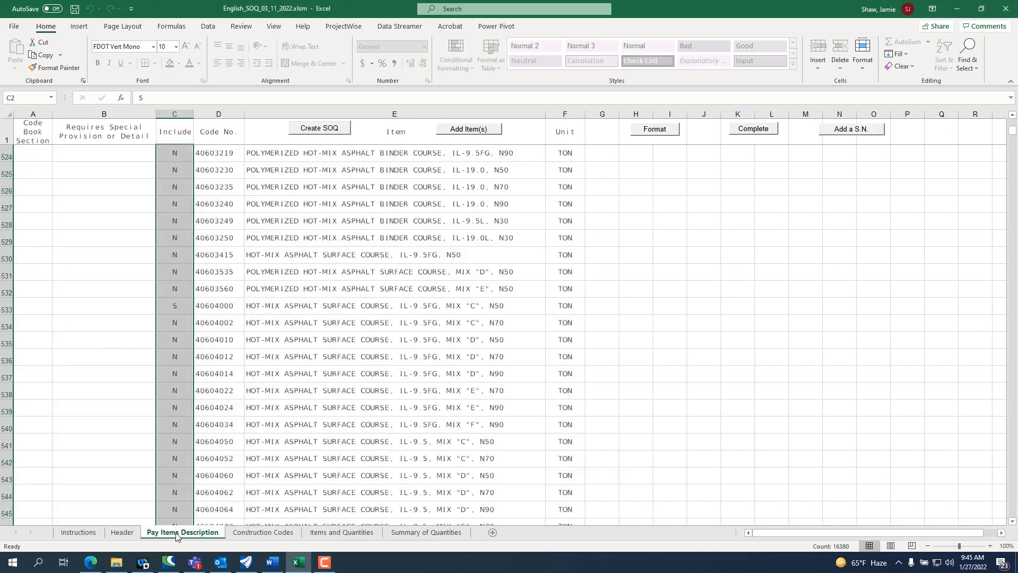
click(654, 131)
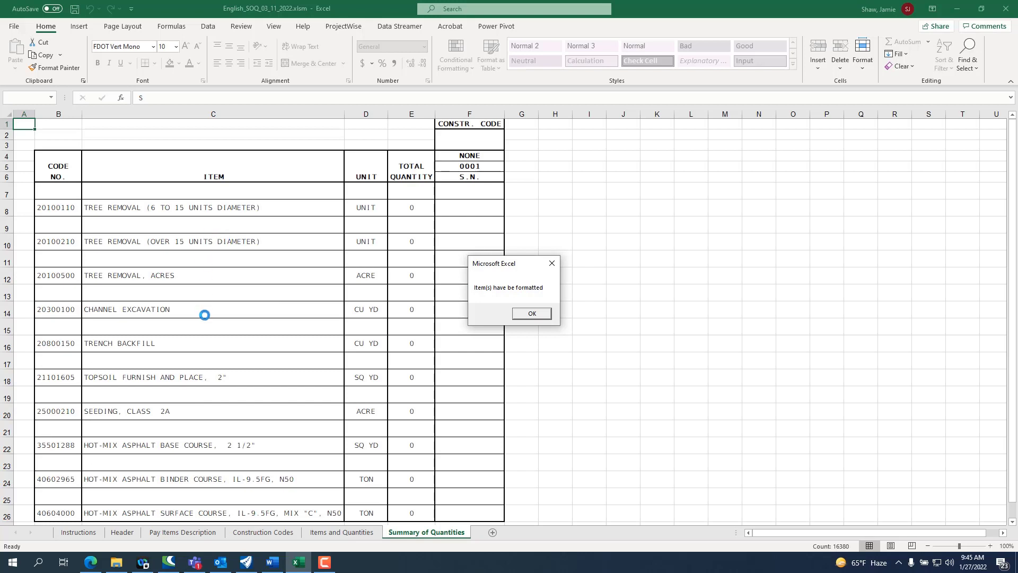
Step: Finish the formatting run and examine the construction code heading in the Summary of Quantities and the Pay Items Description list
click(531, 314)
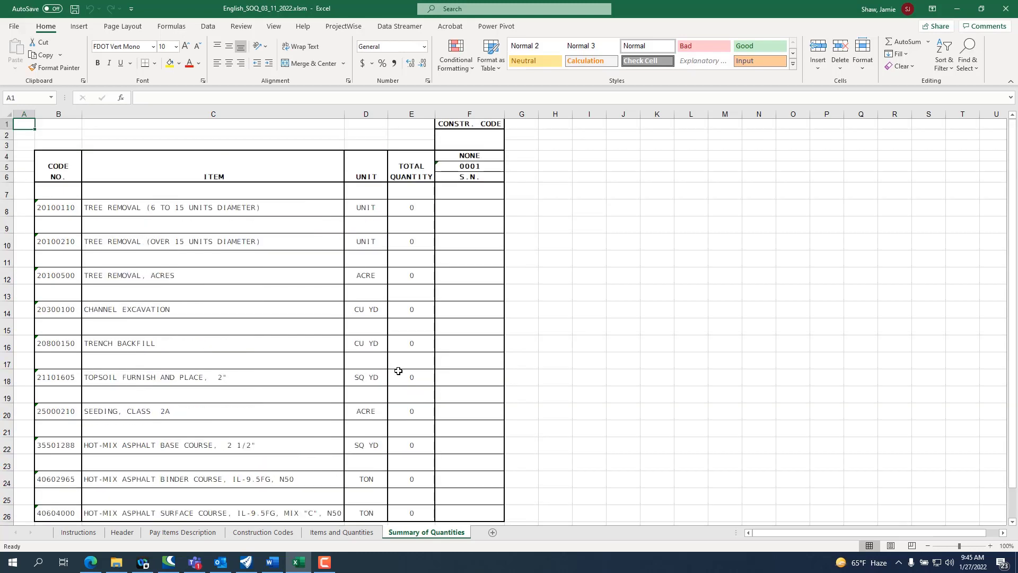
click(492, 155)
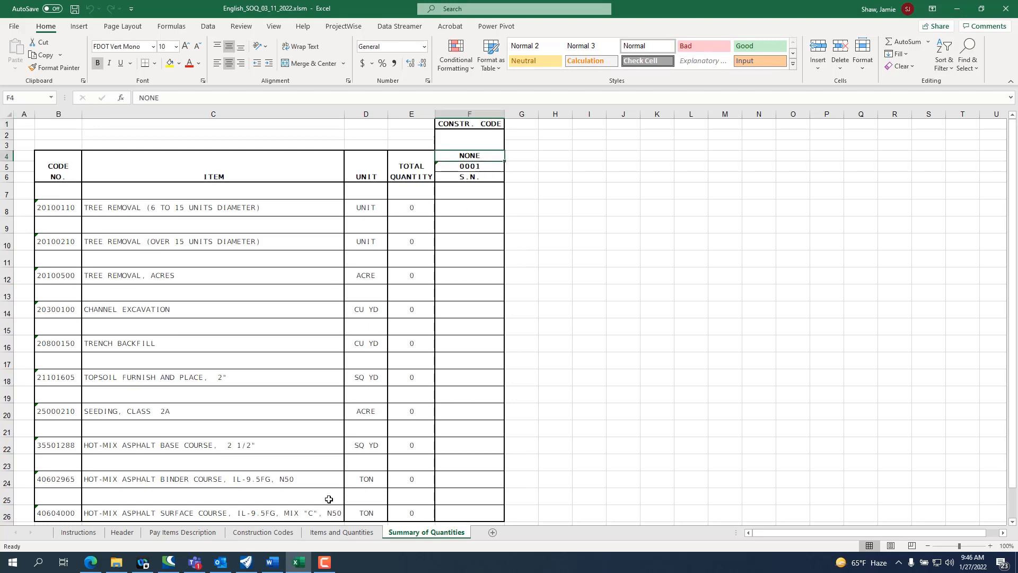
click(183, 532)
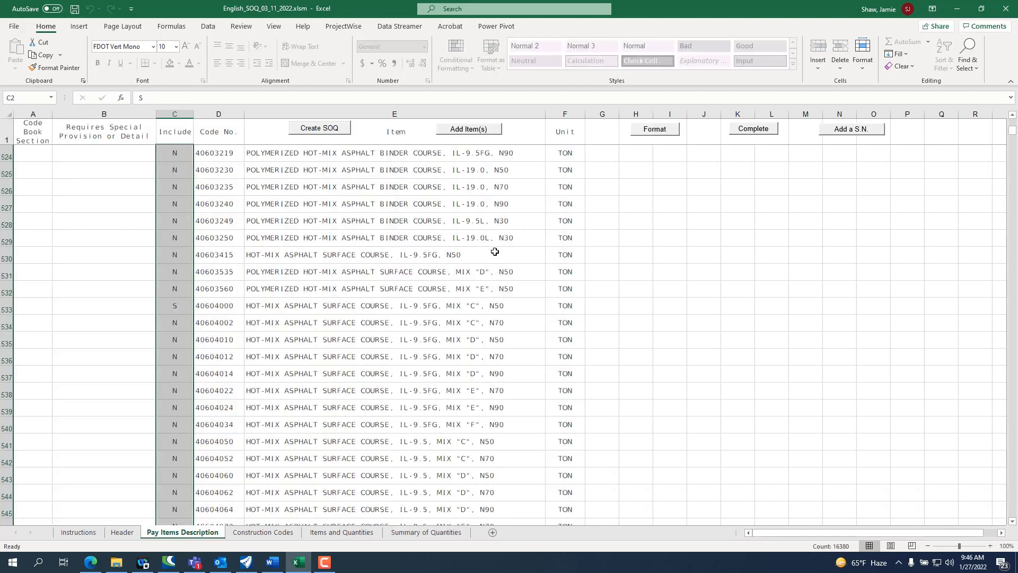
scroll(543, 244, up, 14)
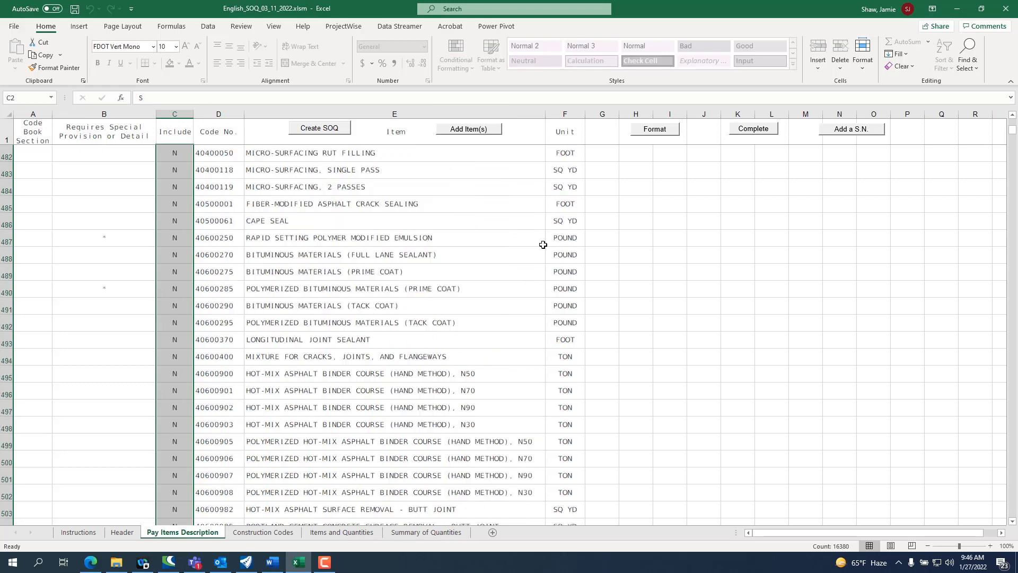
scroll(543, 245, up, 5)
scroll(543, 245, up, 2)
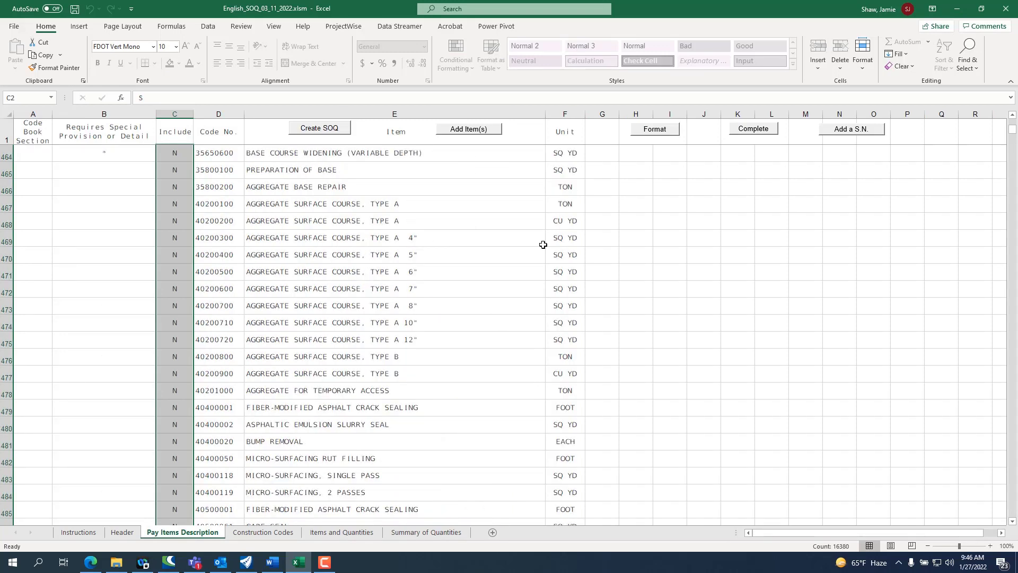
scroll(543, 244, down, 1)
Step: On the Items and Quantities sheet, set the construction code type in F4 to ROADWAY
click(340, 532)
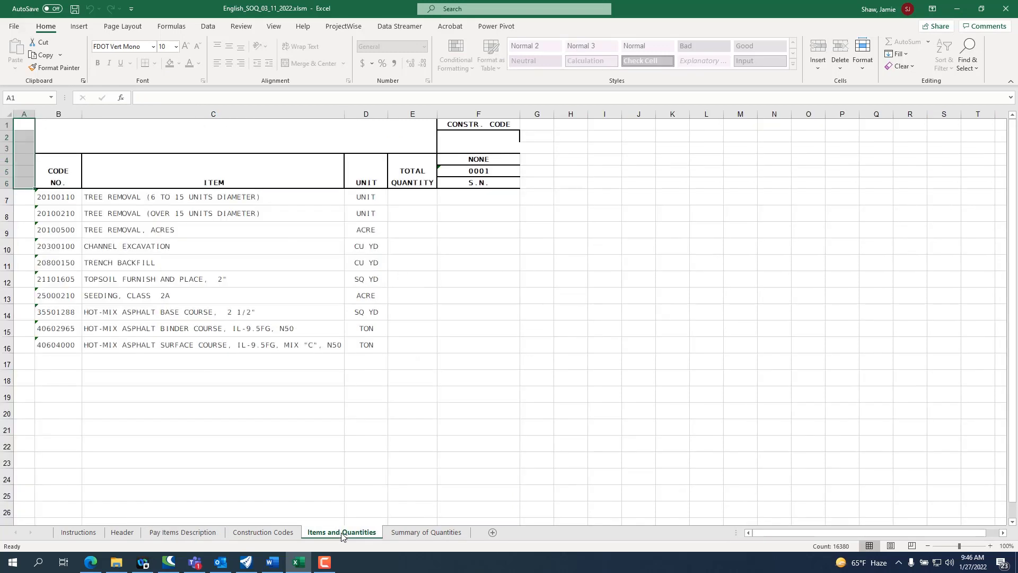
click(511, 162)
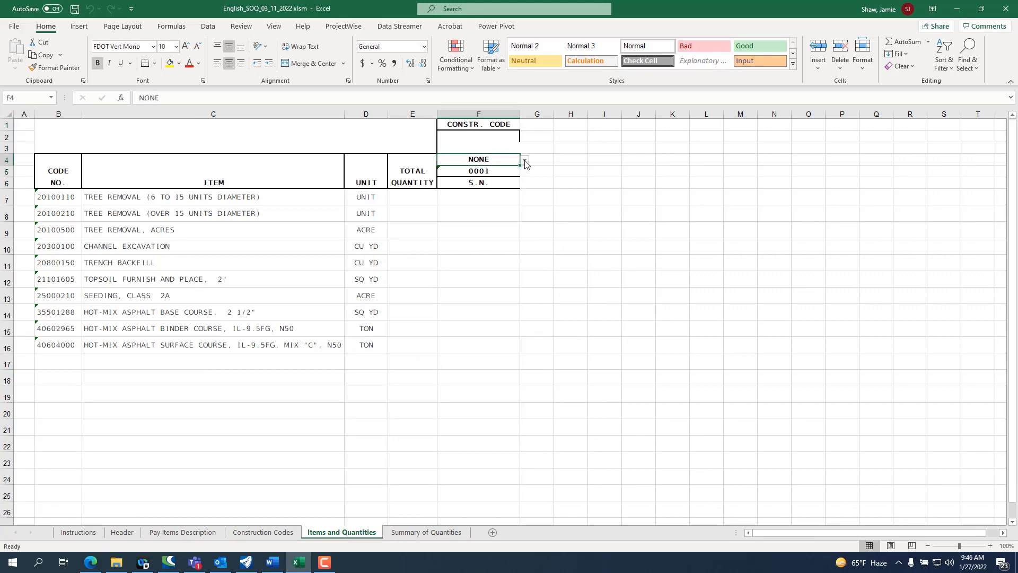
click(524, 160)
key(Down)
key(Down)
key(Down)
key(Down)
key(Down)
key(Down)
click(524, 216)
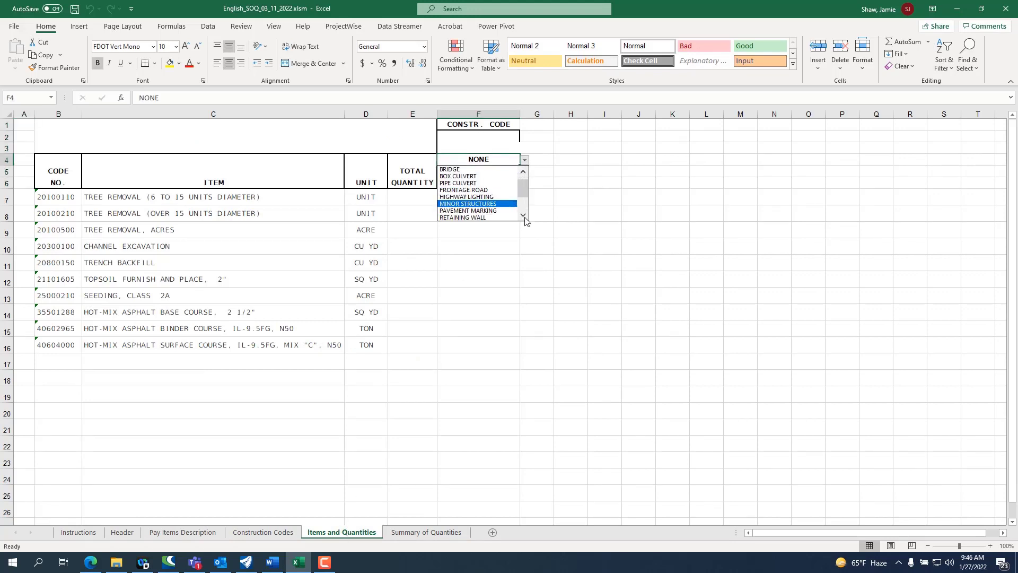
click(524, 215)
click(523, 215)
click(523, 215)
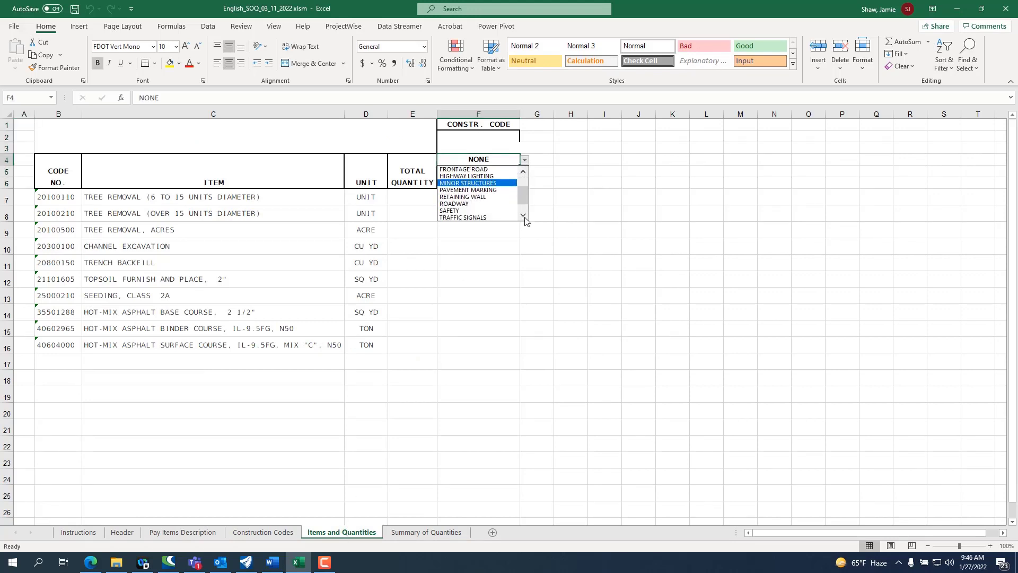
click(481, 203)
Step: Set the construction code number in F5 to 0005 and check the available S.N. choices in F6
click(511, 175)
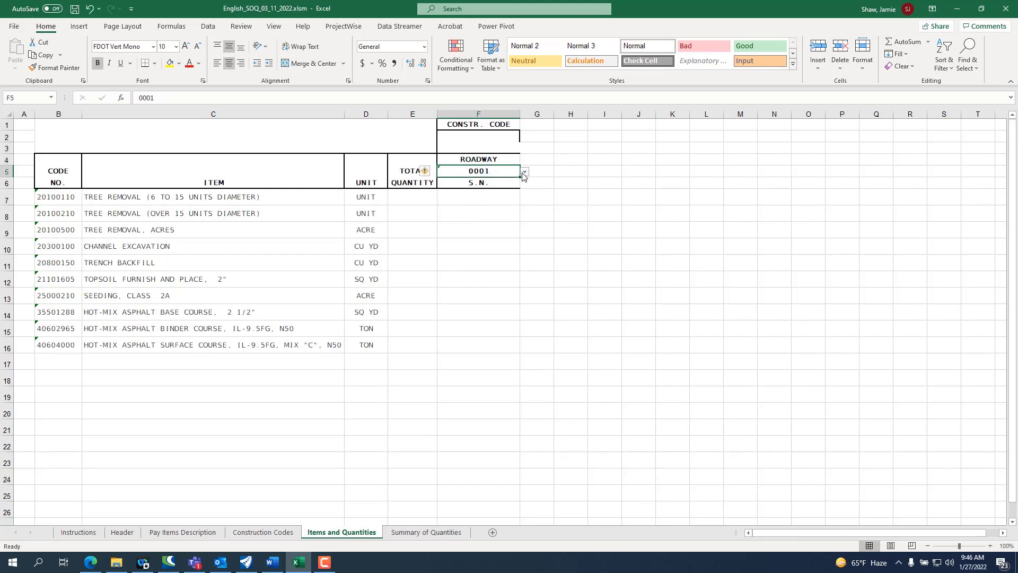
click(523, 172)
click(462, 203)
click(510, 183)
click(524, 185)
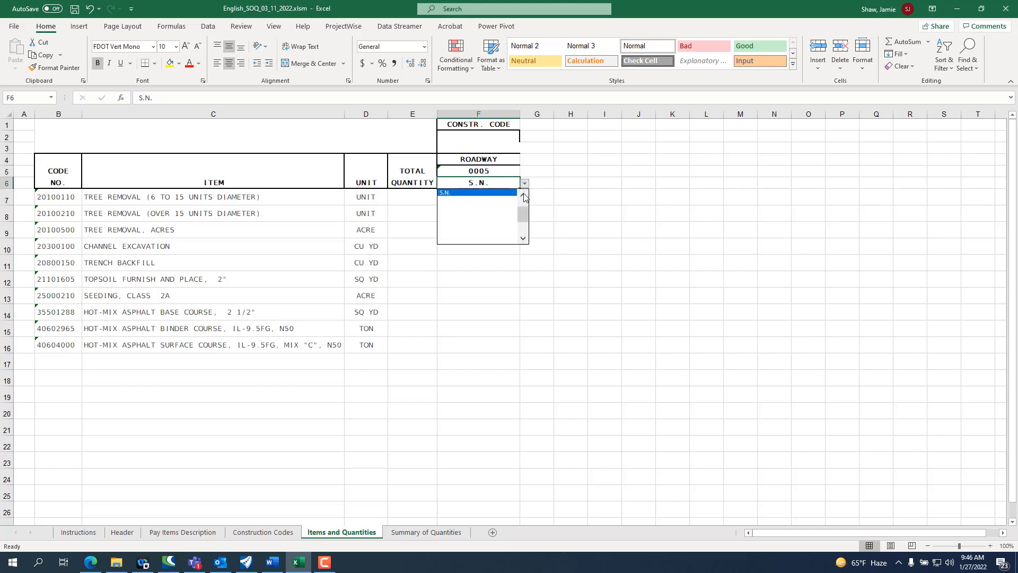
click(577, 184)
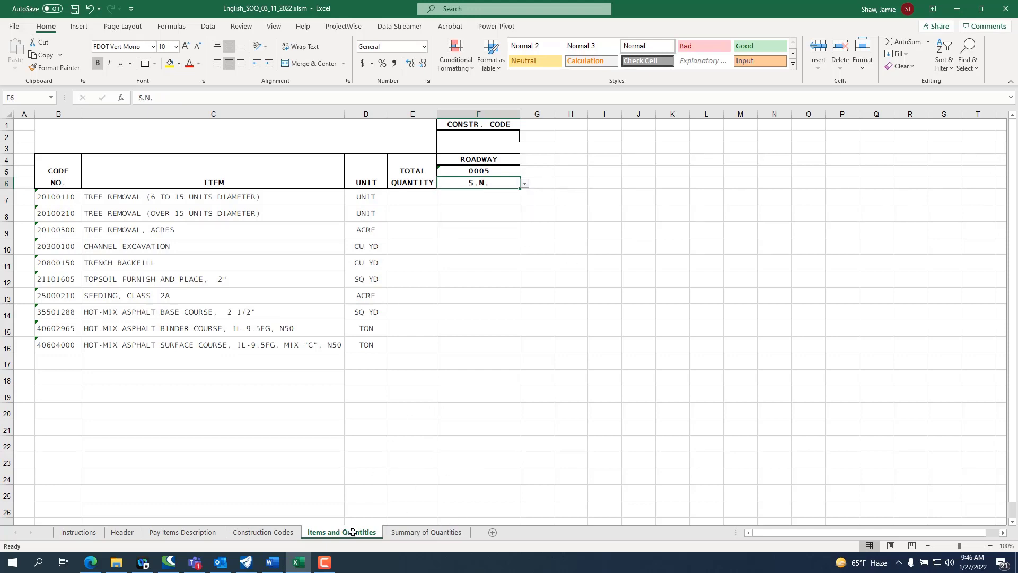
Step: Rerun the Format macro from the Pay Items Description sheet and review the construction code column on the Summary of Quantities sheet
click(197, 532)
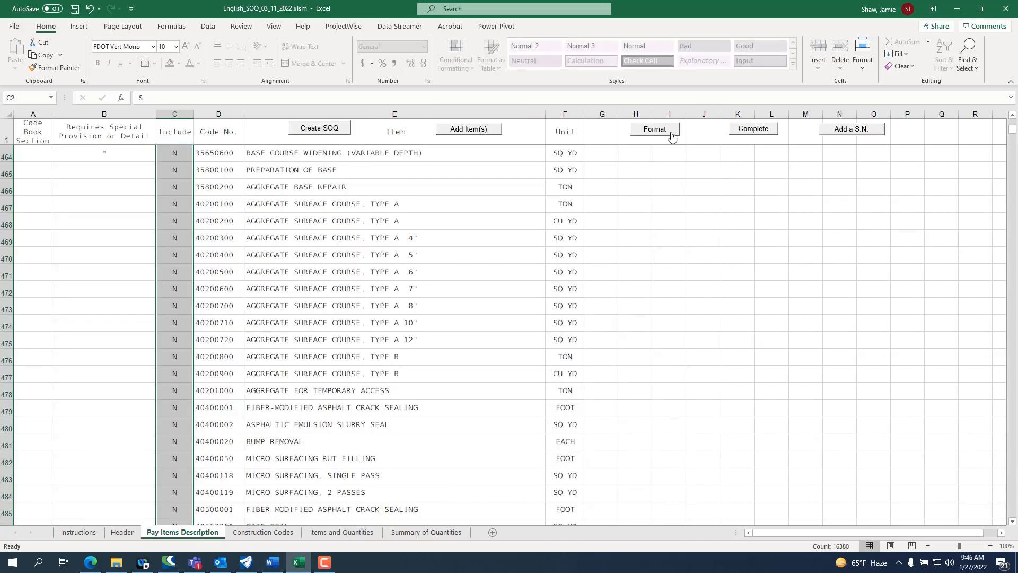
click(656, 130)
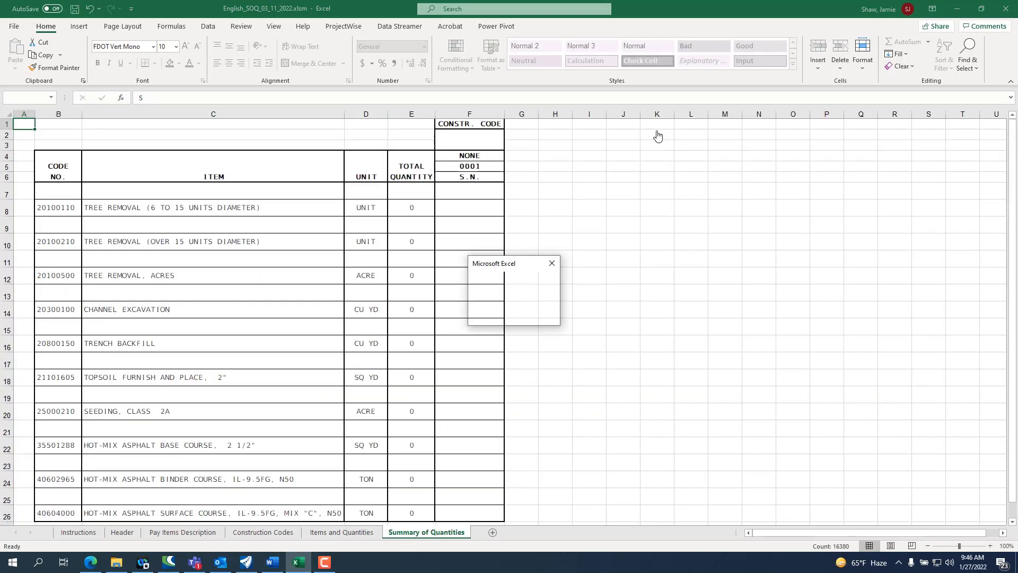
click(527, 315)
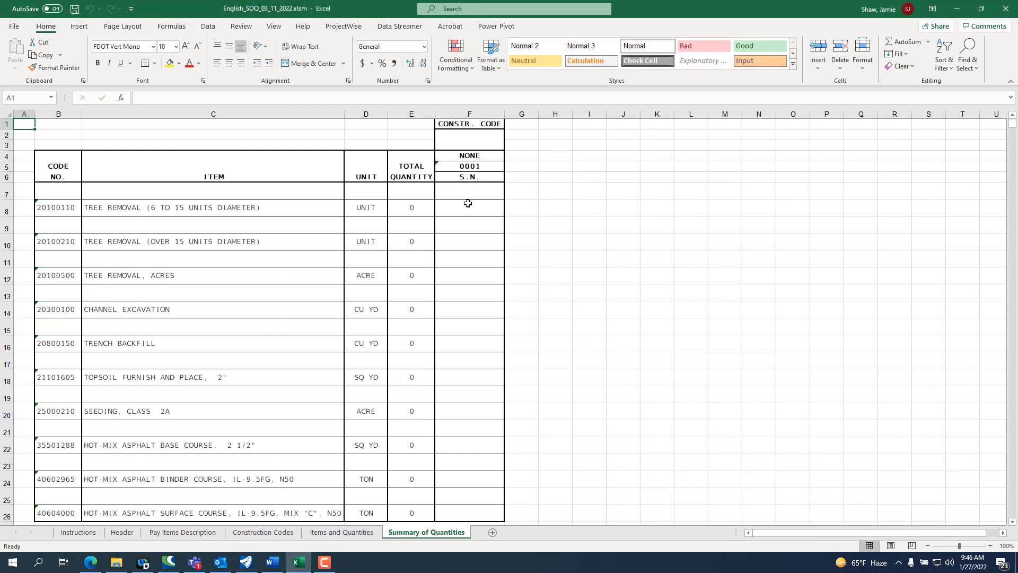
click(495, 155)
click(472, 266)
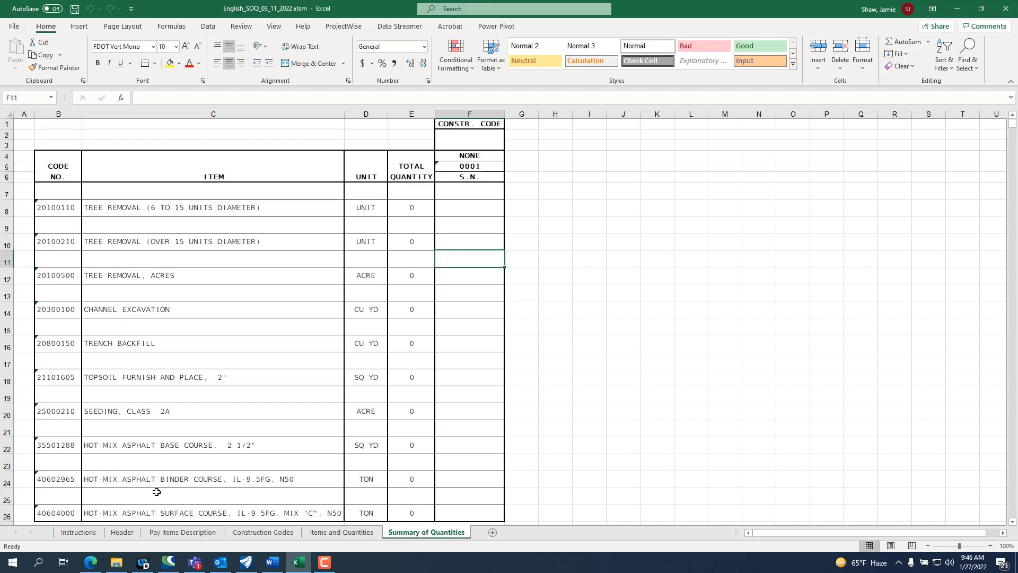
scroll(158, 491, down, 3)
scroll(160, 490, up, 3)
Step: Enter total quantities of 20 for Tree Removal (6 to 15 Units Diameter), 30 for Over 15 Units Diameter and 22 for Tree Removal, Acres
click(416, 210)
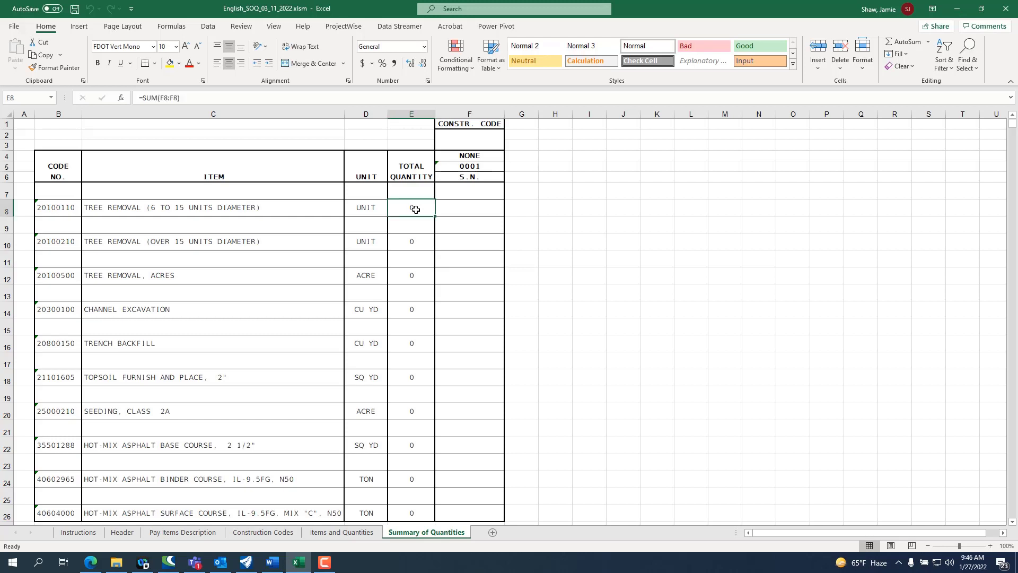
text(20)
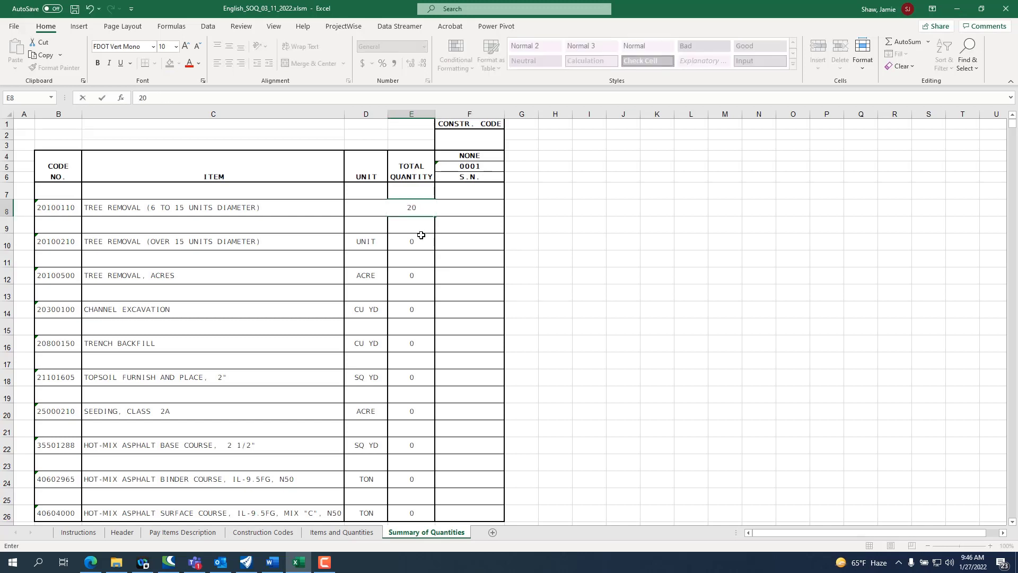
click(419, 242)
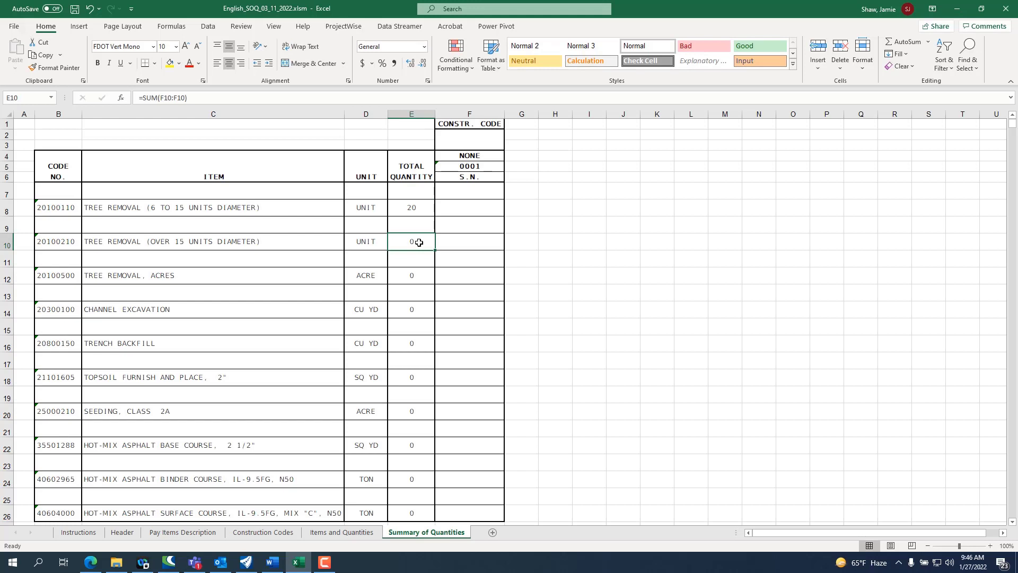
double_click(419, 242)
text(30)
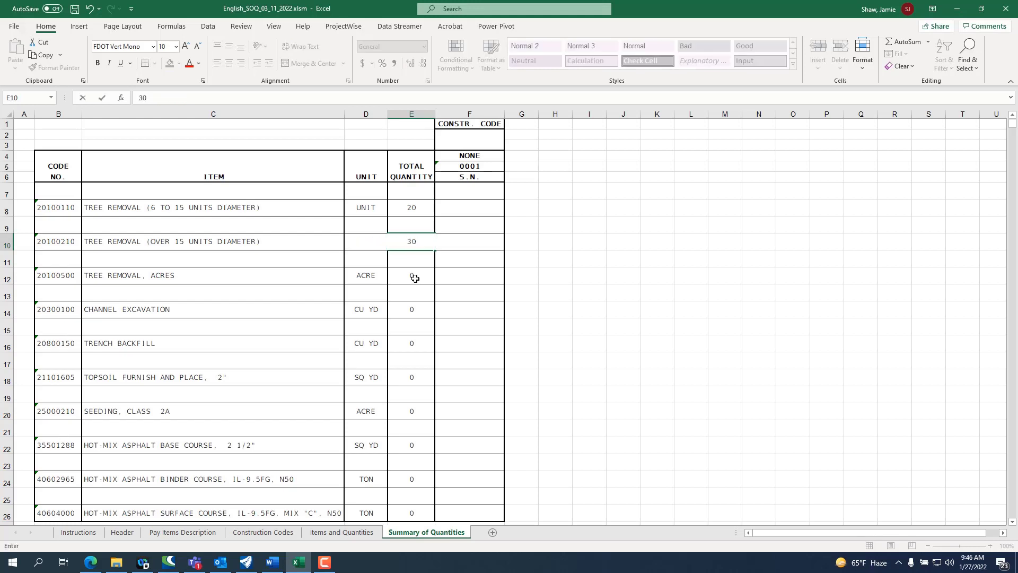
click(411, 278)
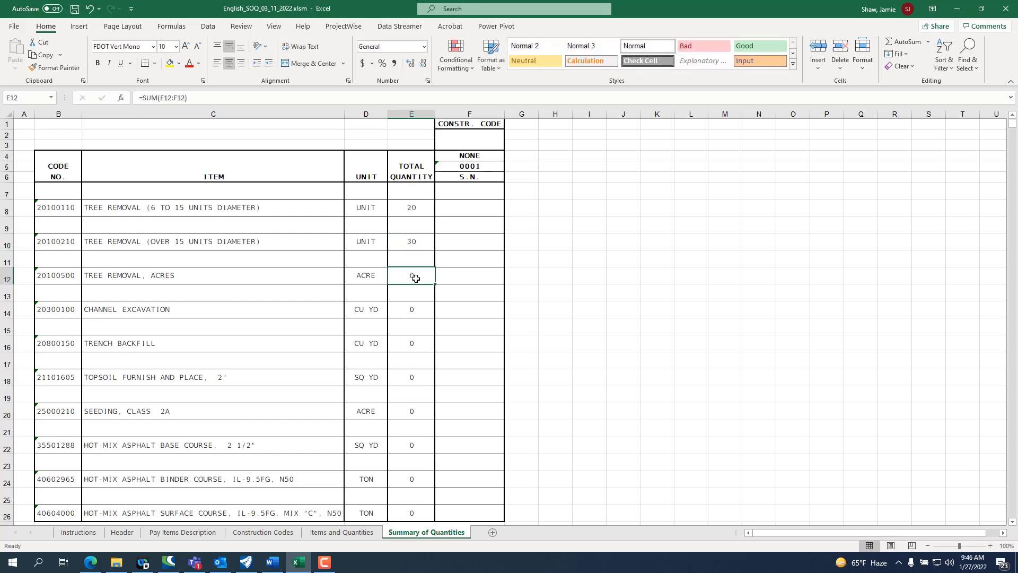
text(22)
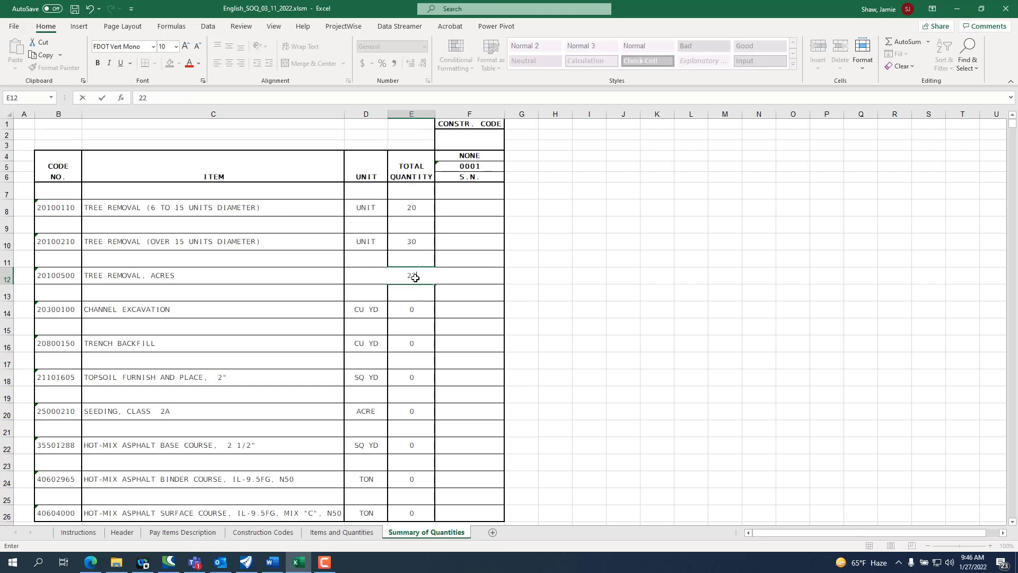
Step: Enter total quantities of 450 for Channel Excavation and 380 for Trench Backfill
click(415, 309)
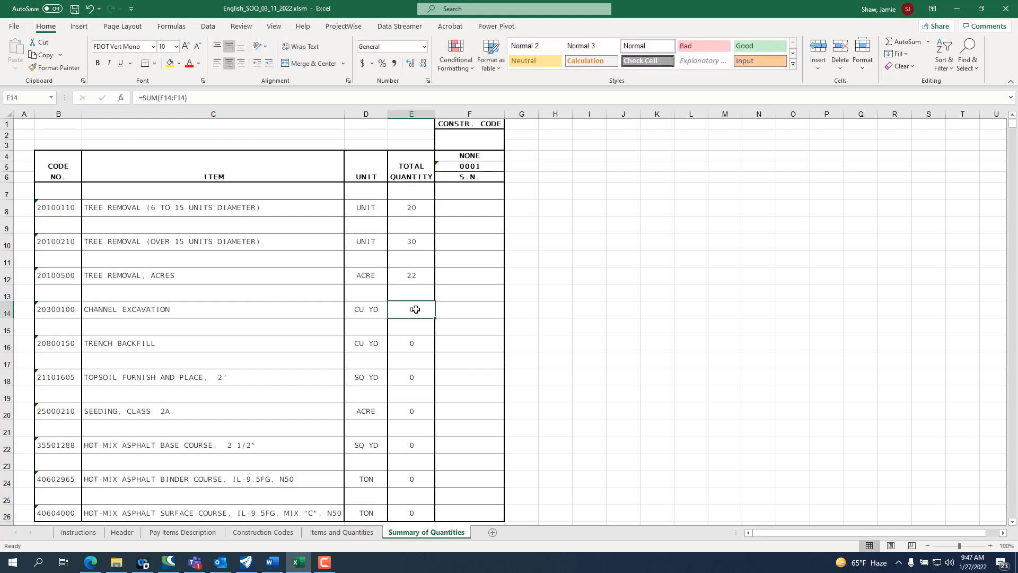
text(450)
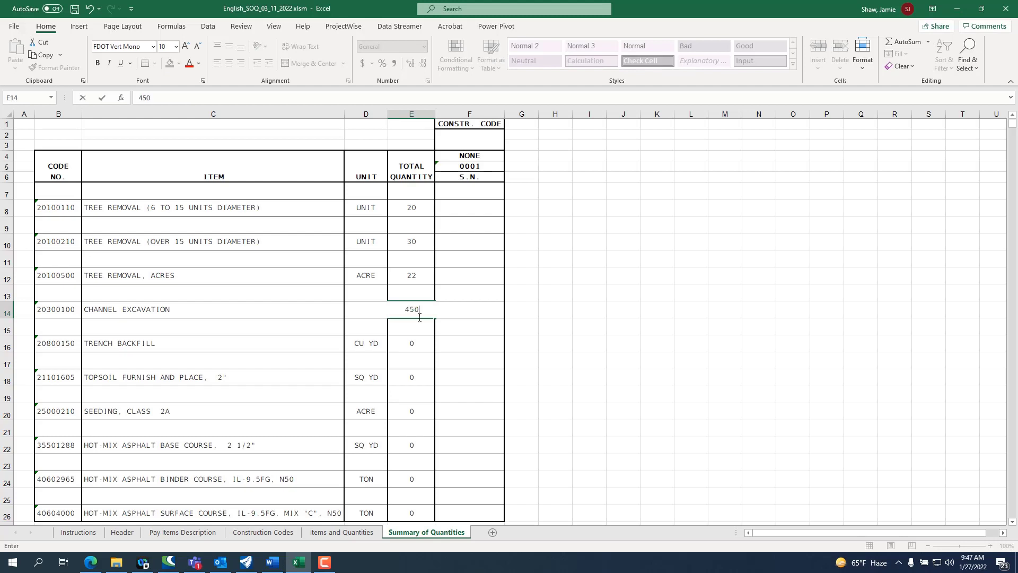
click(416, 342)
text(38)
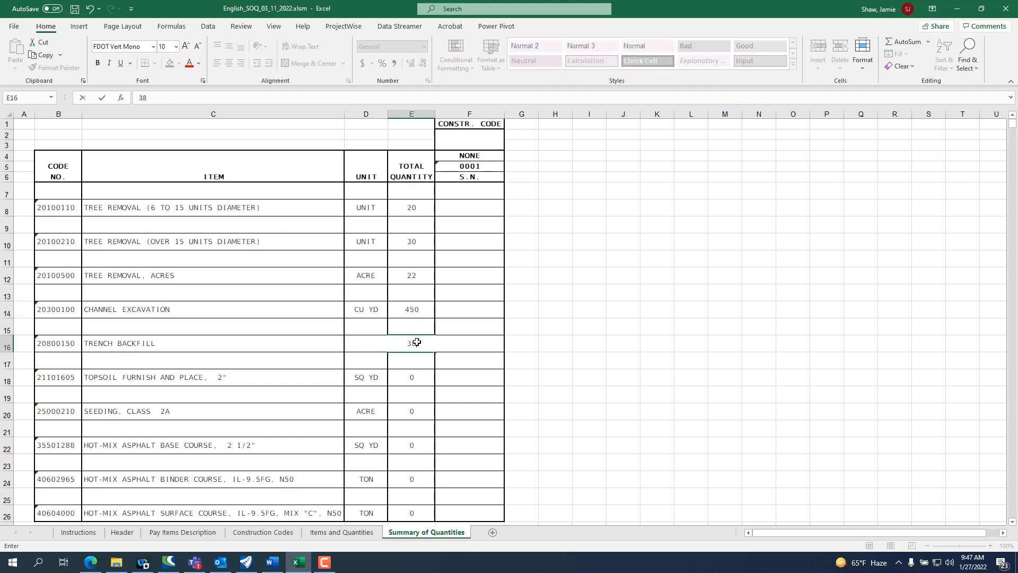
text(0)
Step: Enter a total quantity of 560 for both Topsoil Furnish and Place, 2" and Seeding, Class 2A
scroll(417, 342, down, 1)
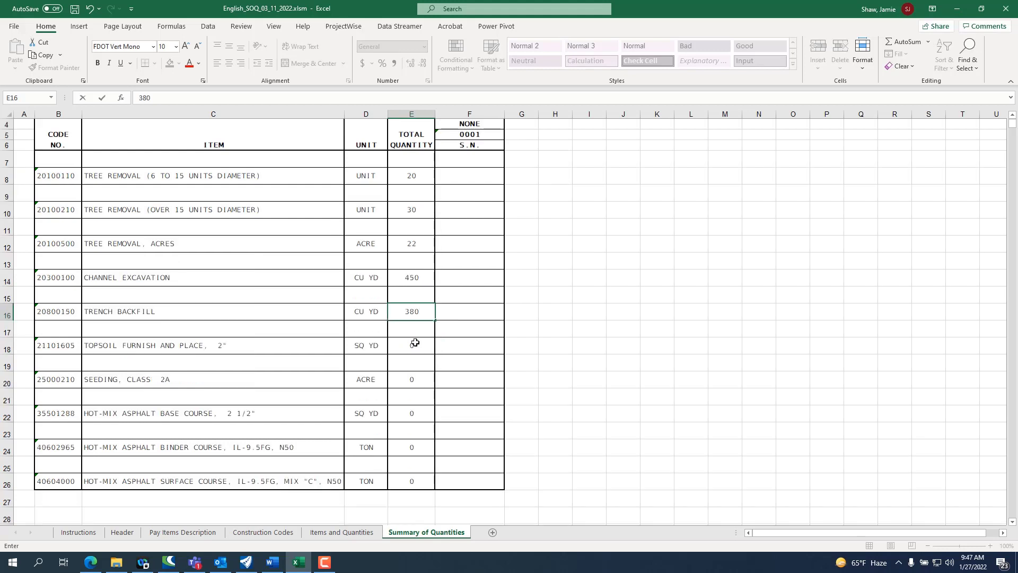
click(413, 343)
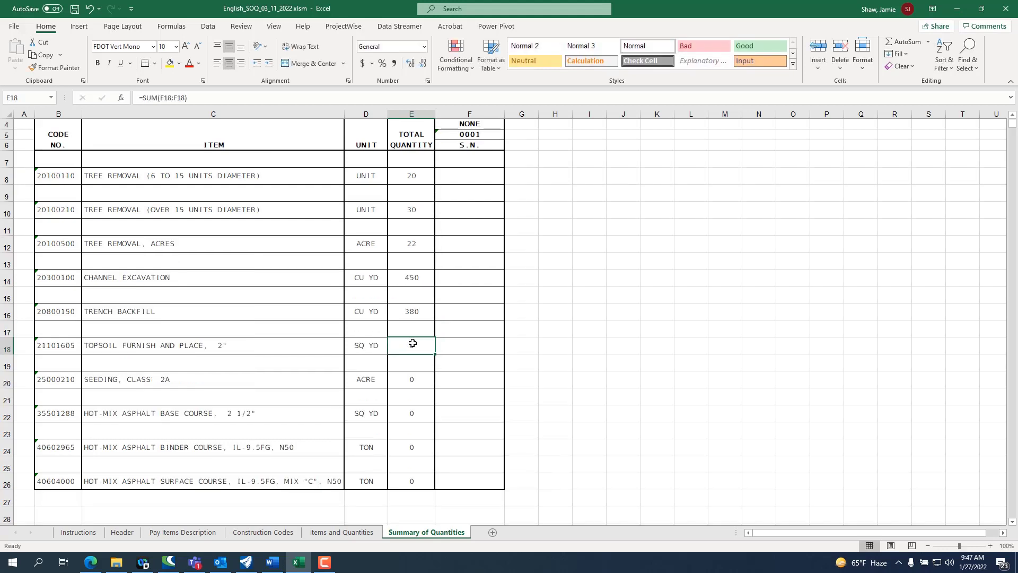
text(560)
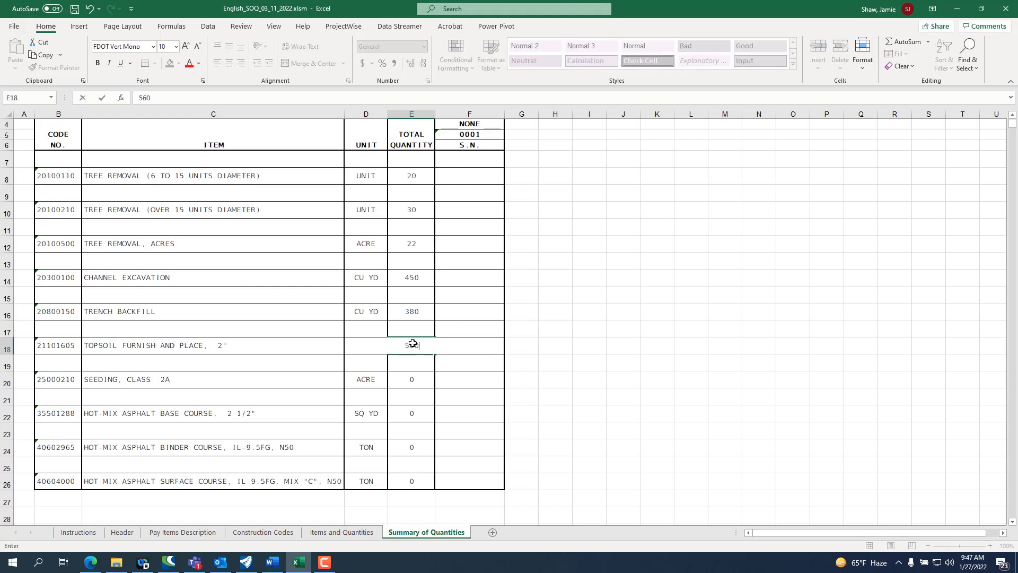
click(414, 378)
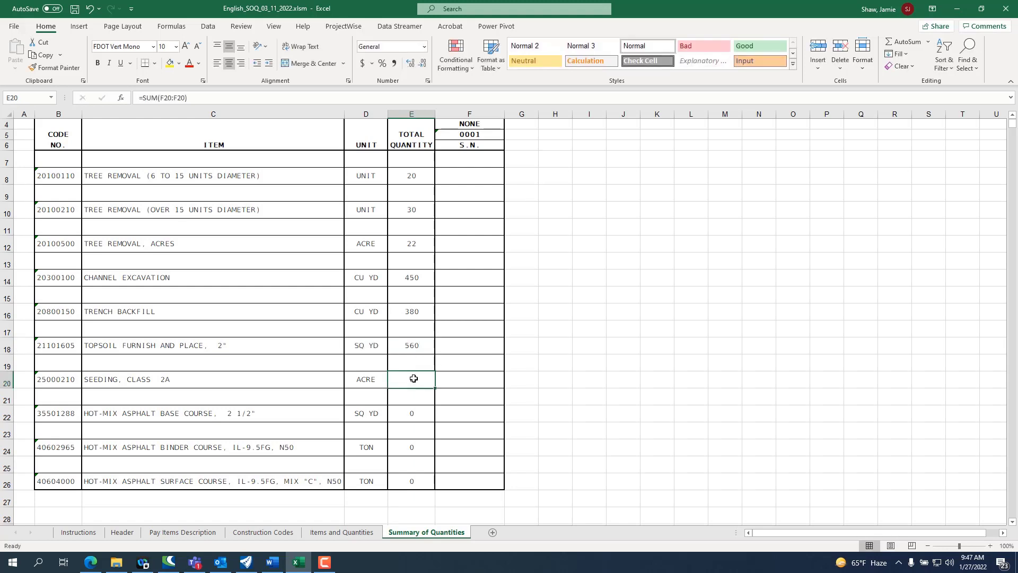
text(560)
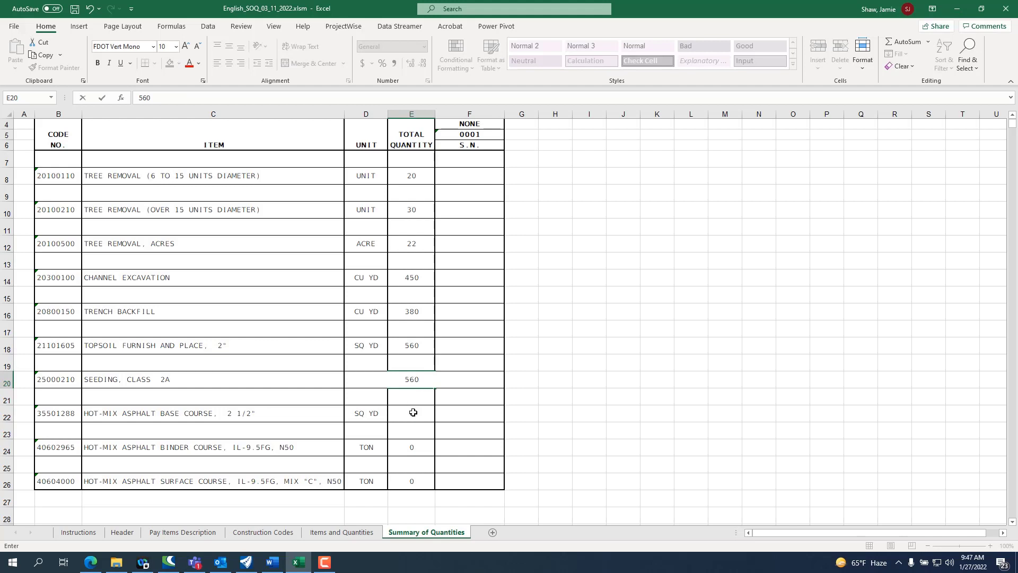
Step: Enter total quantities of 1200 for both Hot-Mix Asphalt Base Course, 2 1/2" and Binder Course, and 25 for Hot-Mix Asphalt Surface Course
click(413, 412)
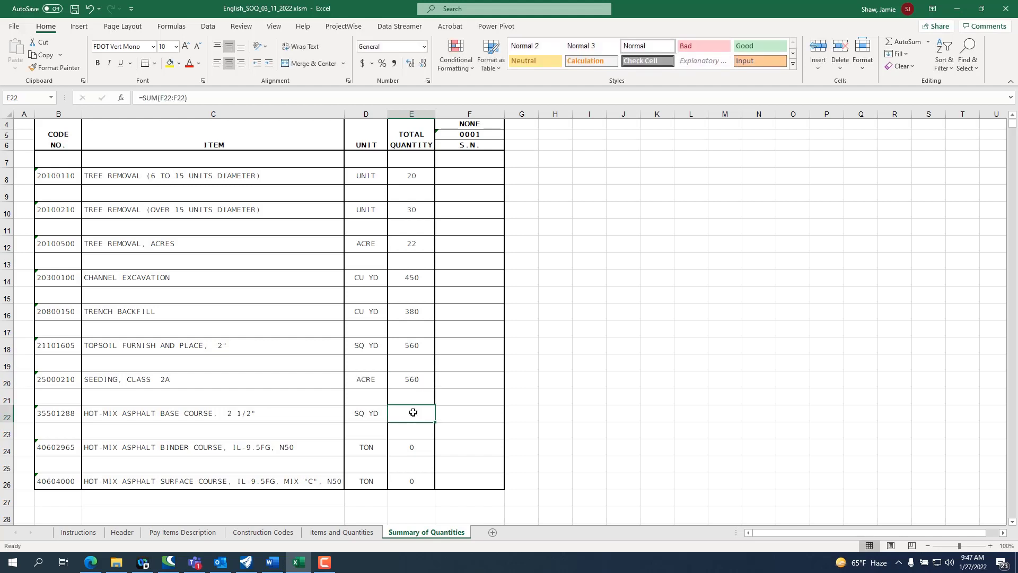
text(1200)
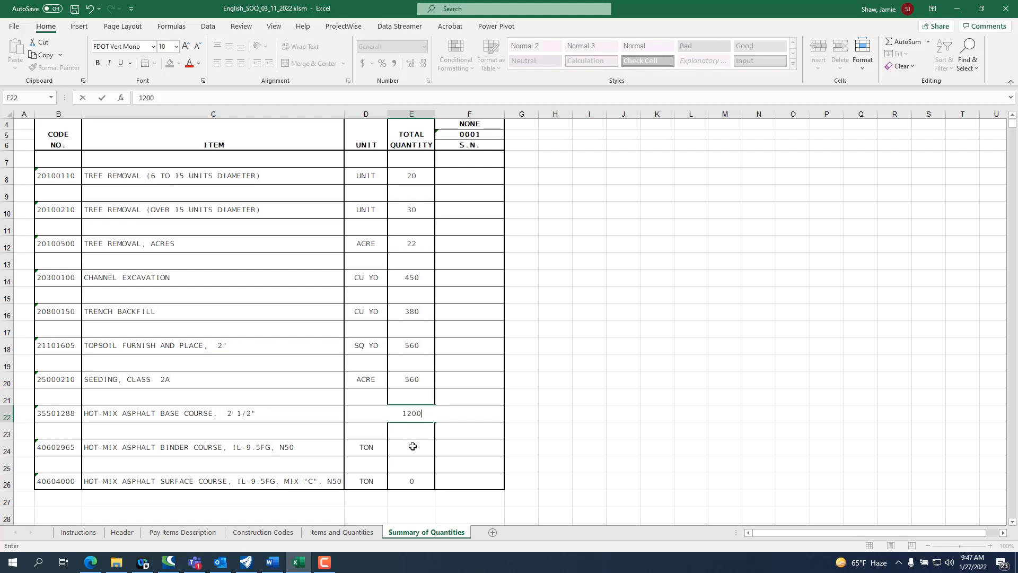
click(413, 446)
text(12)
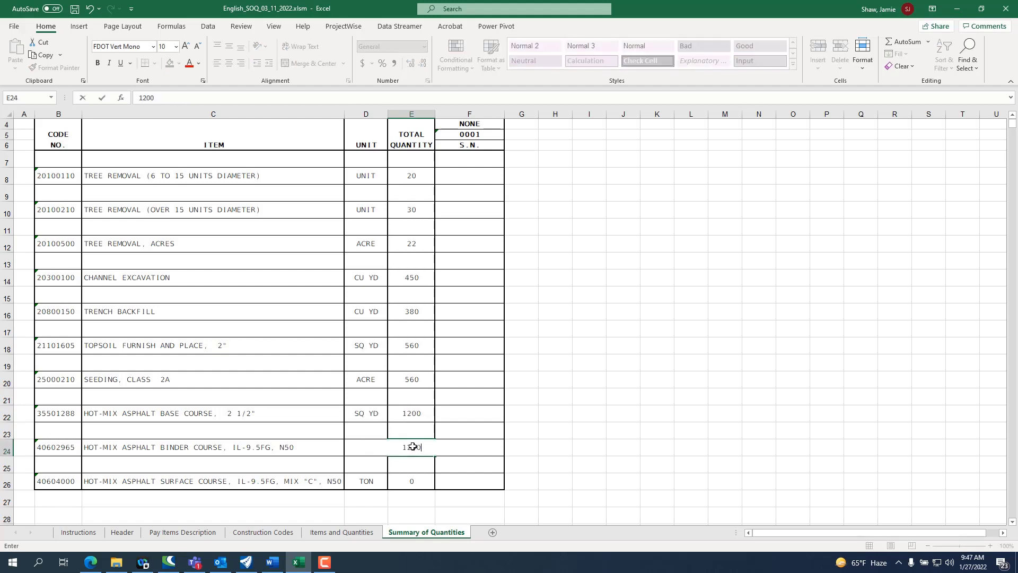
text(00)
click(408, 480)
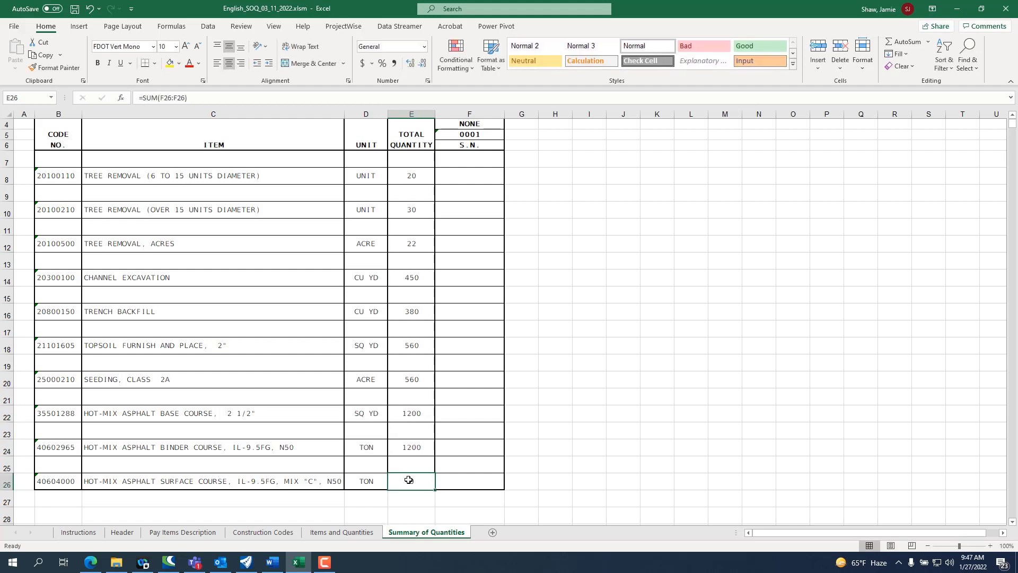
text(25)
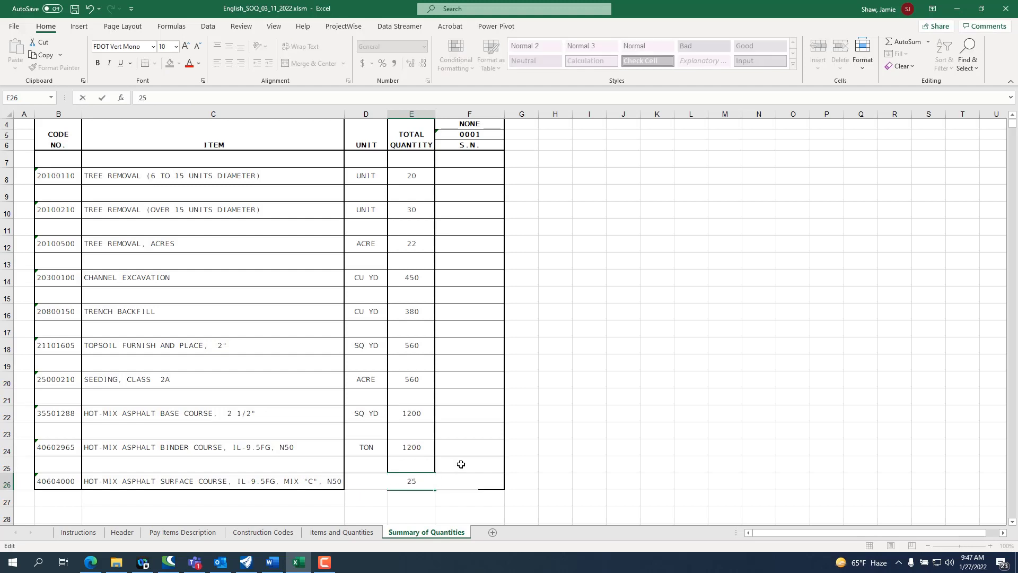
click(461, 464)
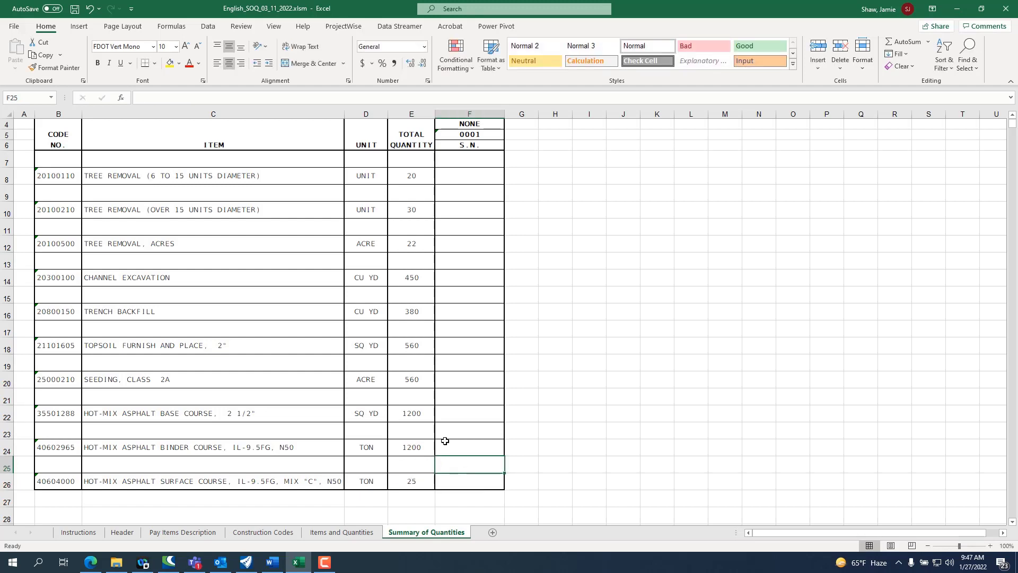
Step: Save the workbook and move its window off this screen
scroll(445, 441, up, 1)
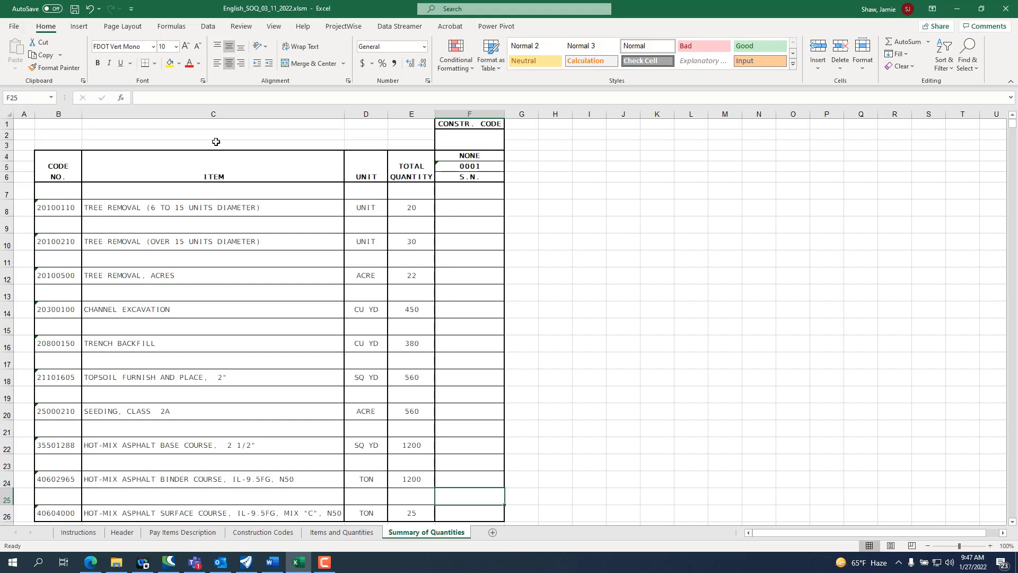
click(76, 10)
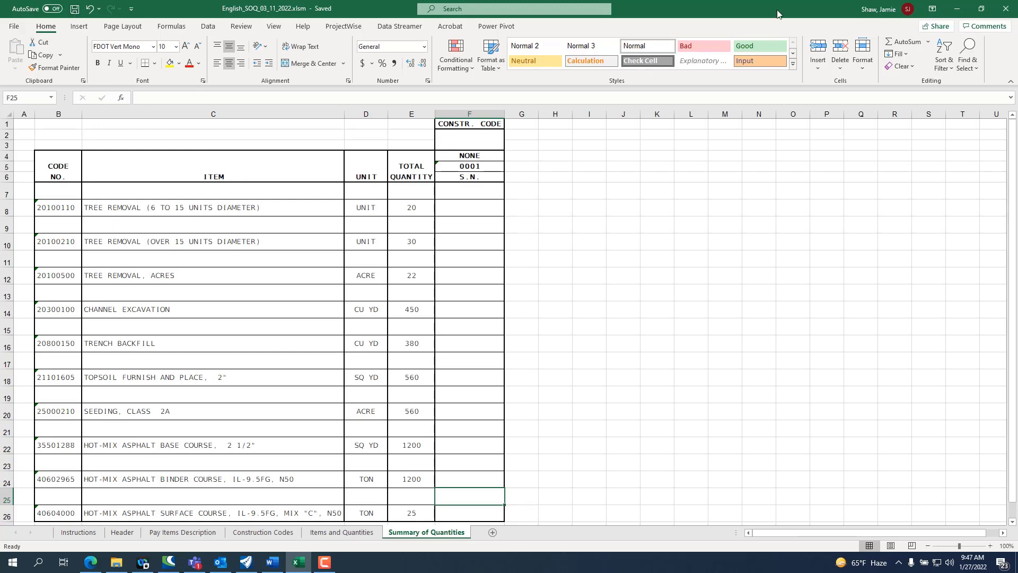
drag(778, 14, 1017, 21)
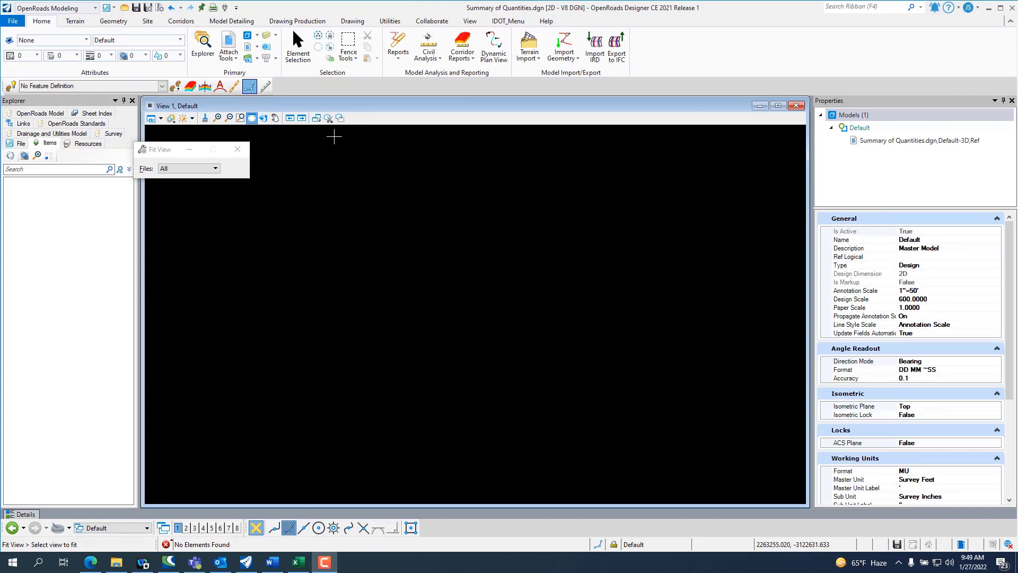
Step: Switch from OpenRoads Designer to the Excel workbook and examine the first and last cells of the Summary of Quantities table
click(297, 21)
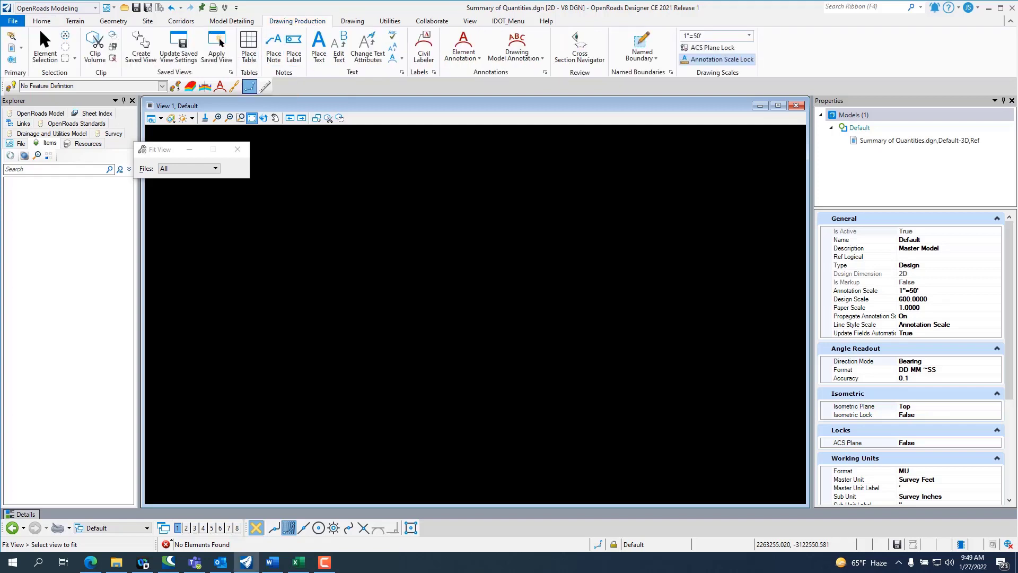
key(alt+Tab)
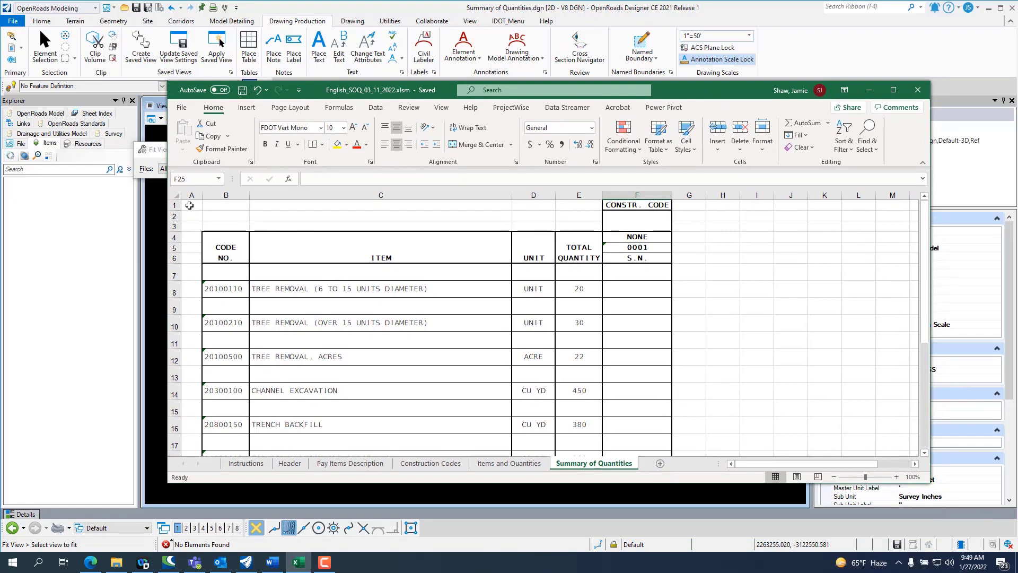
scroll(493, 346, down, 5)
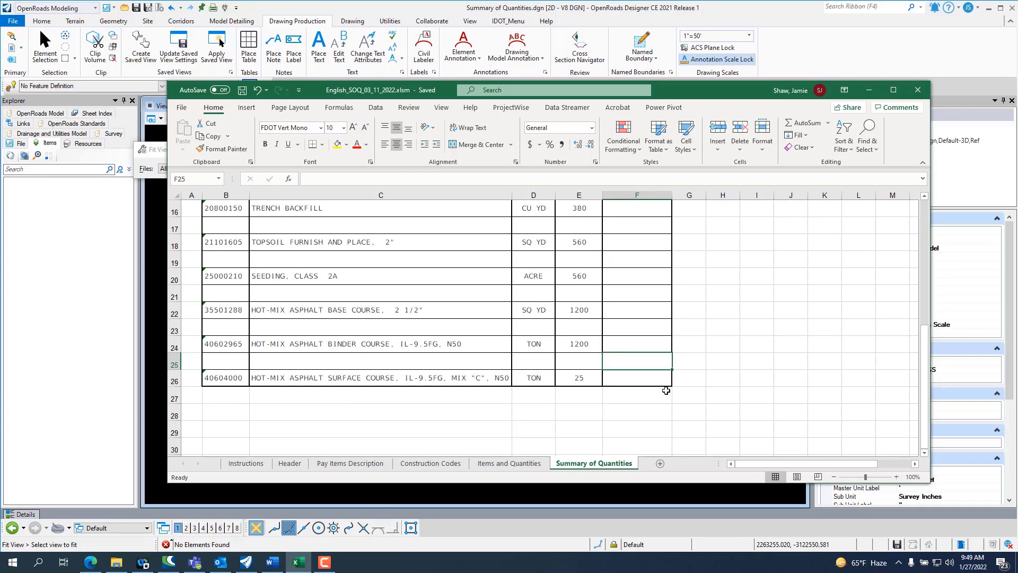
scroll(666, 386, up, 5)
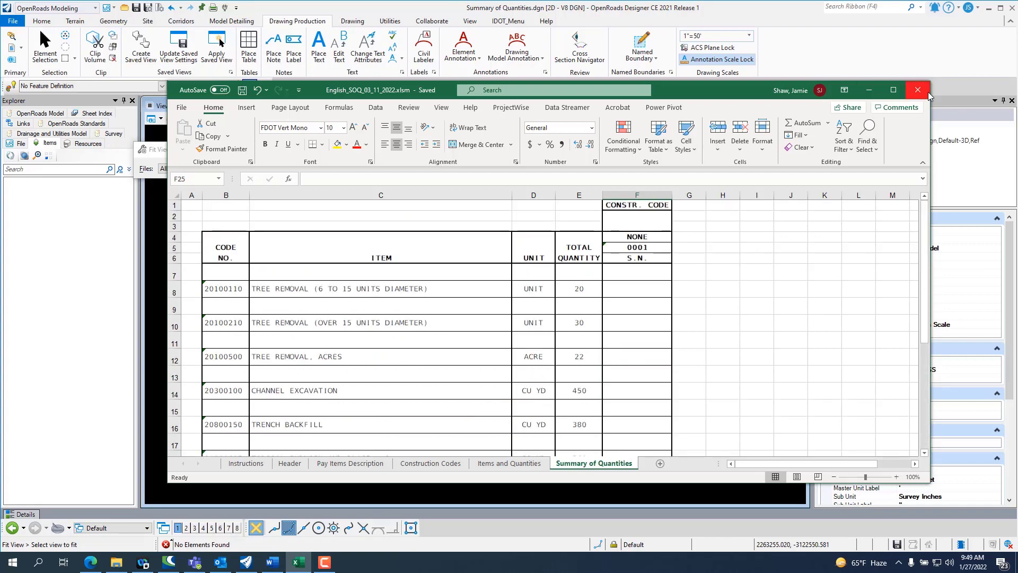
drag(702, 92, 1017, 69)
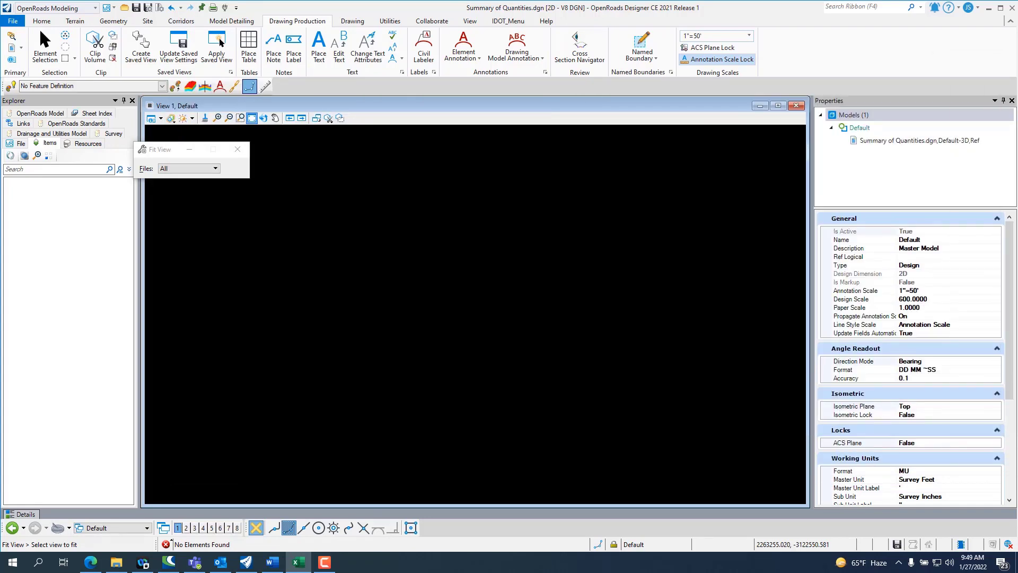
Step: Start the Place Table command with a file as source and open the workbook English_SOQ_03_11_2022.xlsm
click(248, 43)
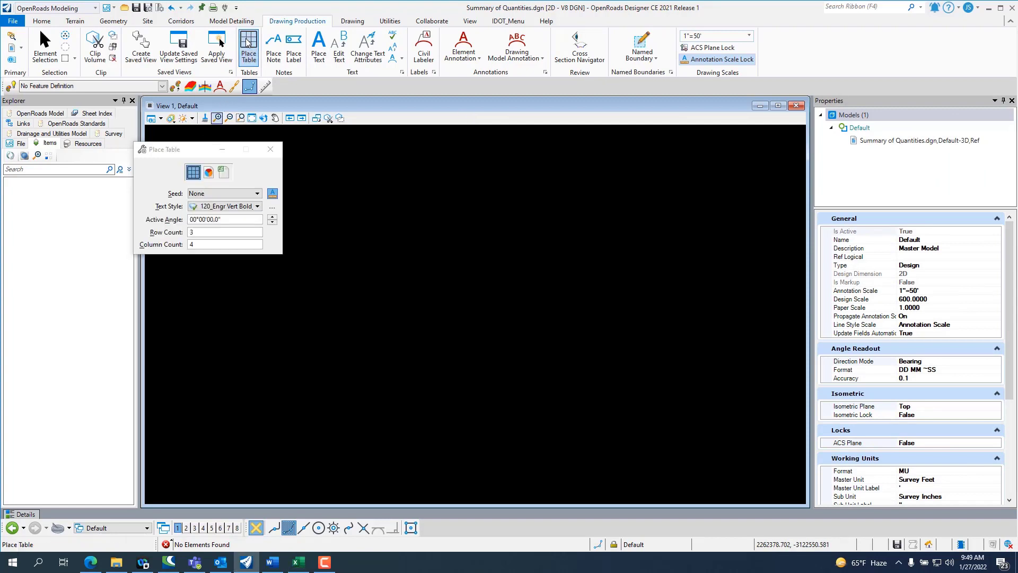
click(225, 175)
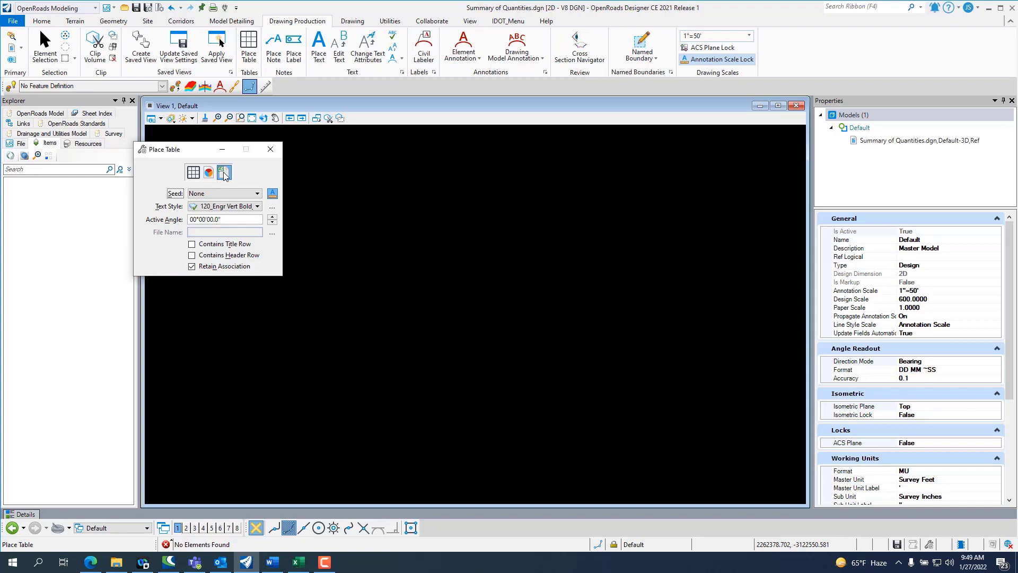
click(272, 233)
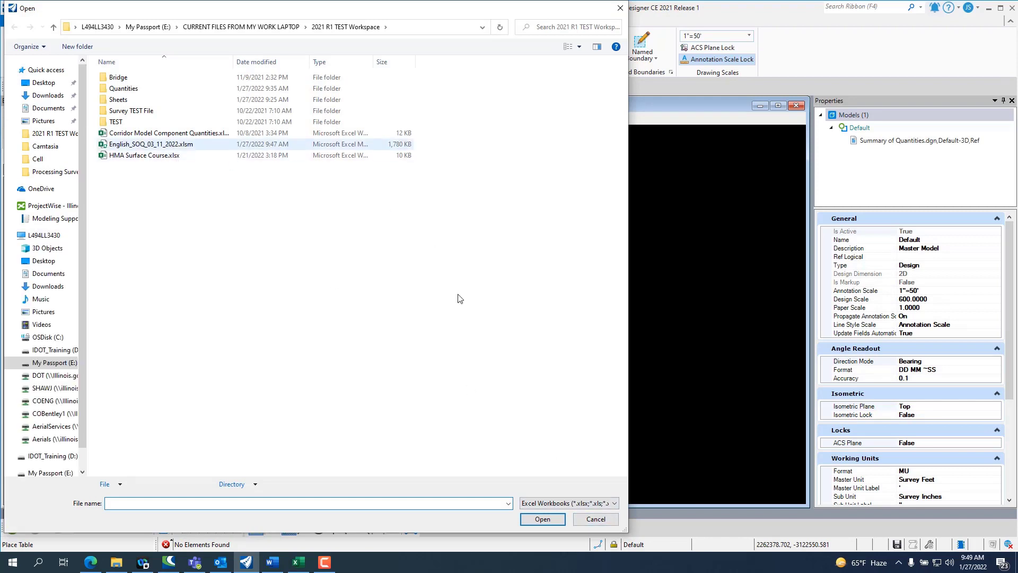
click(538, 520)
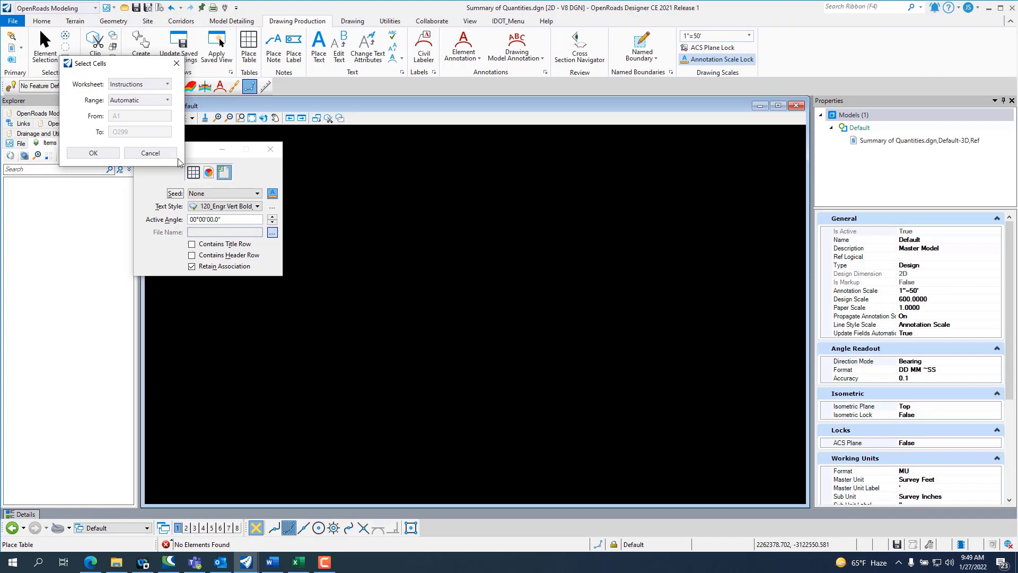
Step: Select the Summary of Quantities worksheet as the table source, with a manual cell range from A1 to F26
click(157, 84)
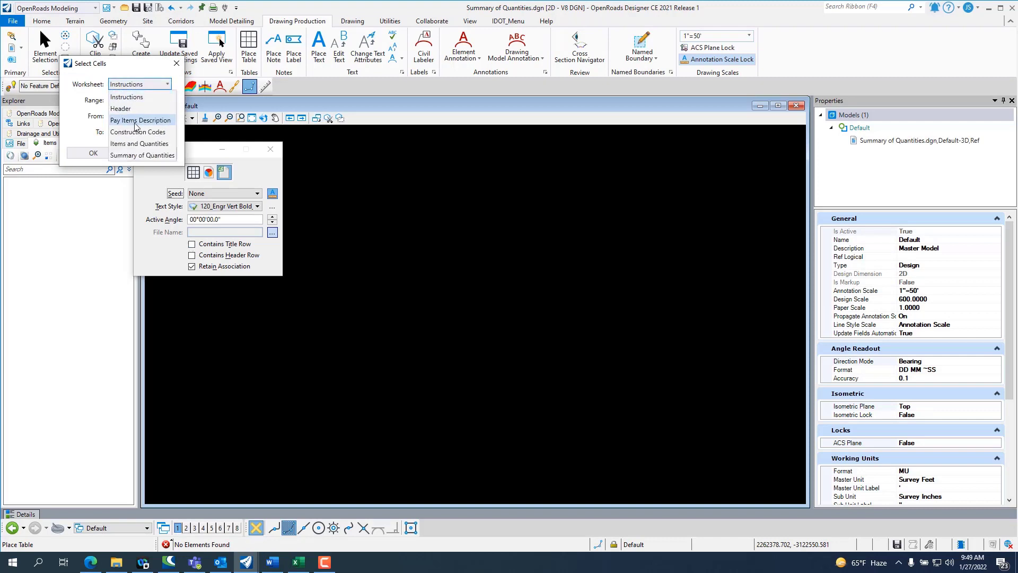
click(136, 155)
click(142, 101)
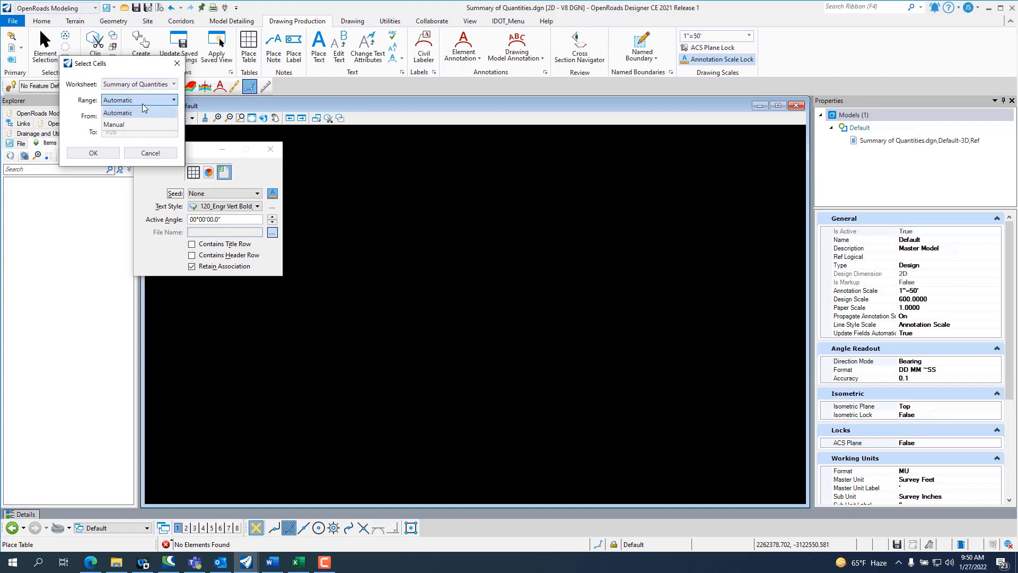
click(126, 124)
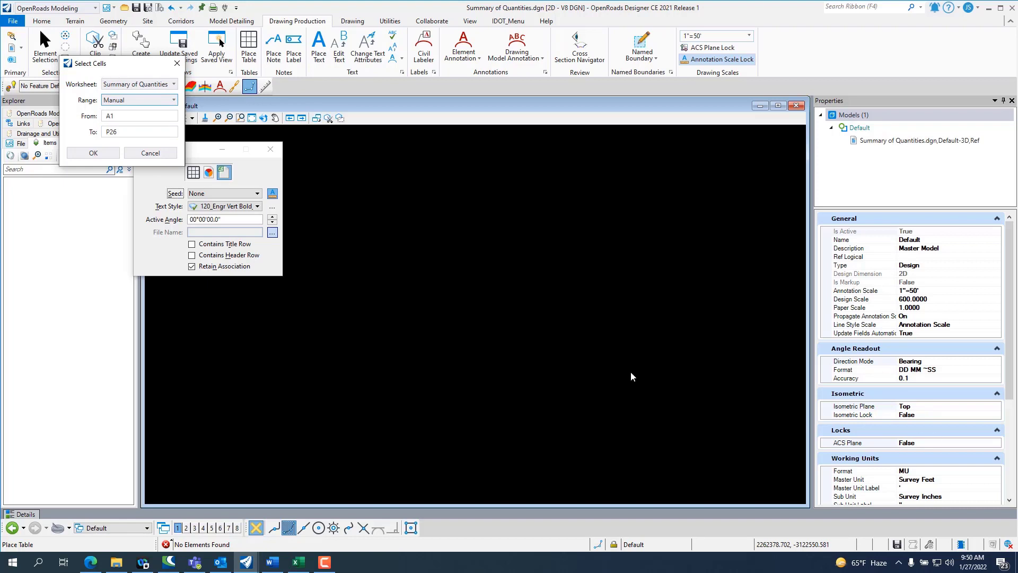
click(108, 132)
key(BackSpace)
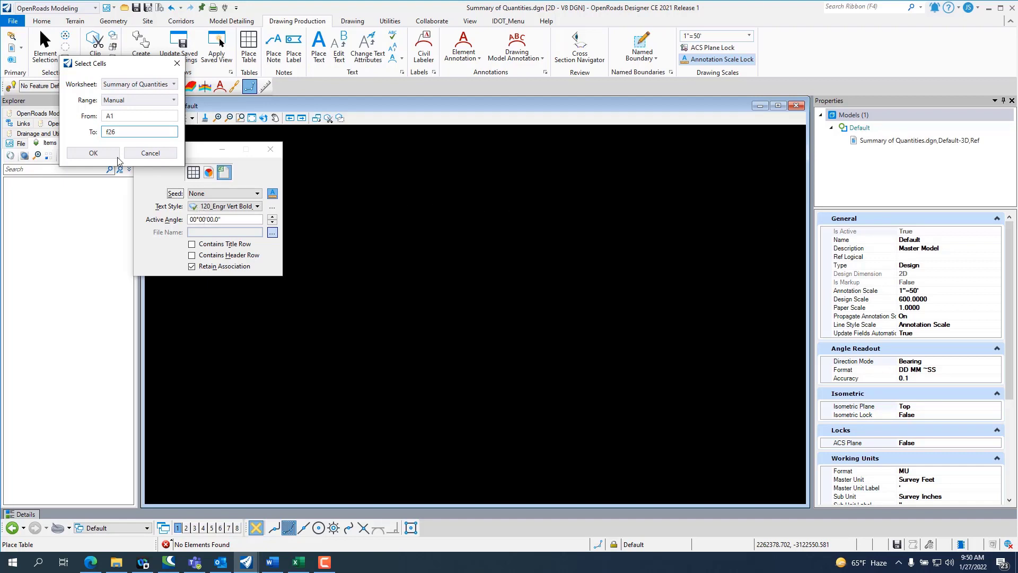
click(93, 153)
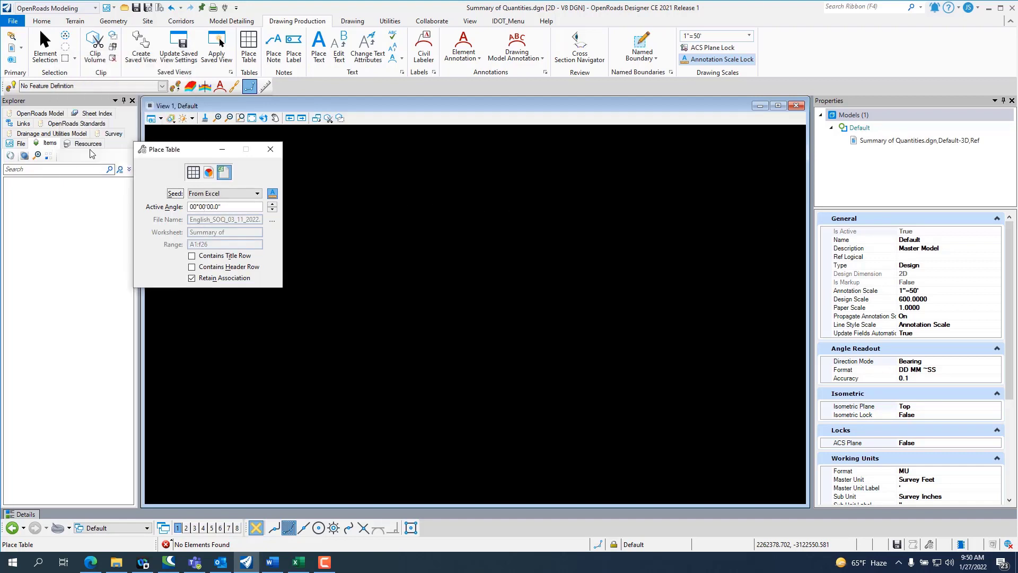
Step: Mark the table as containing a title row and a header row, and place it in View 1
click(192, 257)
click(192, 267)
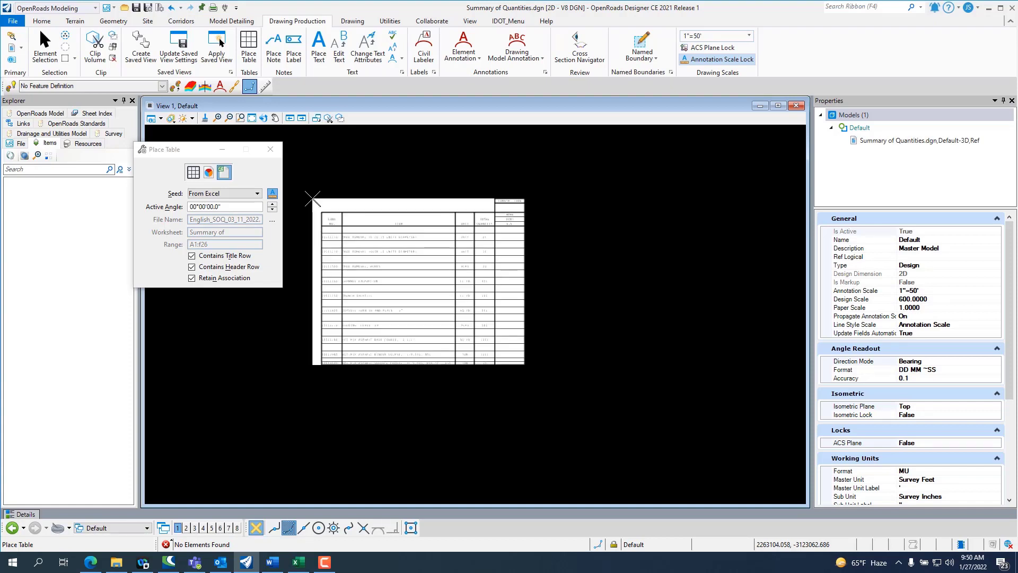
scroll(305, 180, up, 1)
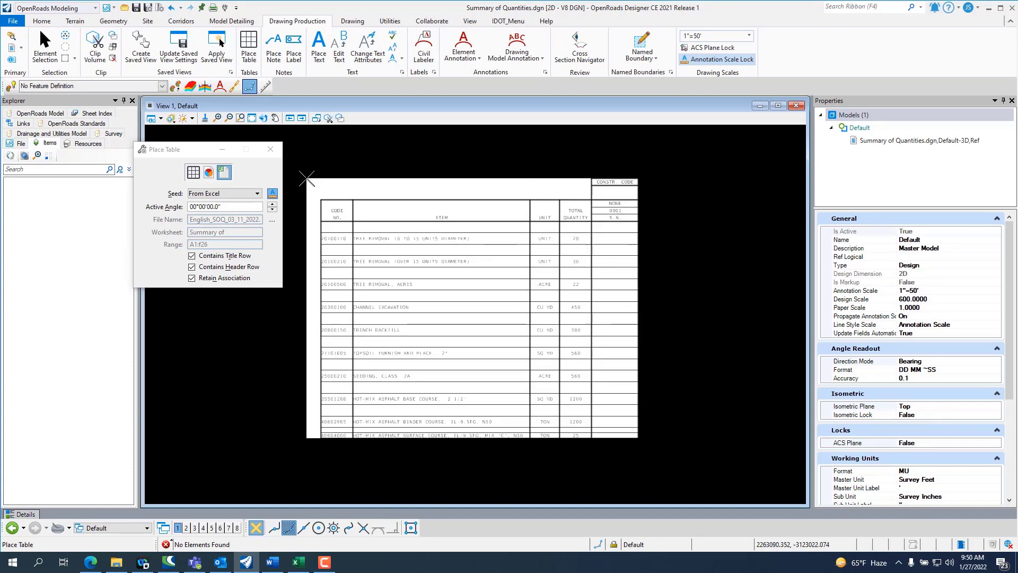
click(307, 179)
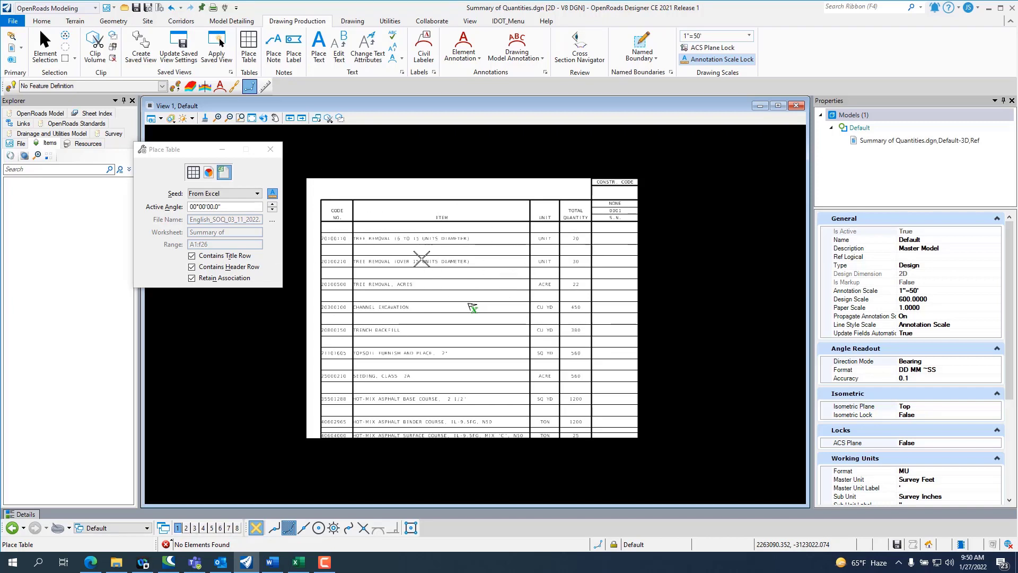
Step: Switch to the Excel workbook and set the total quantity for Tree Removal, Acres to 30
key(alt+Tab)
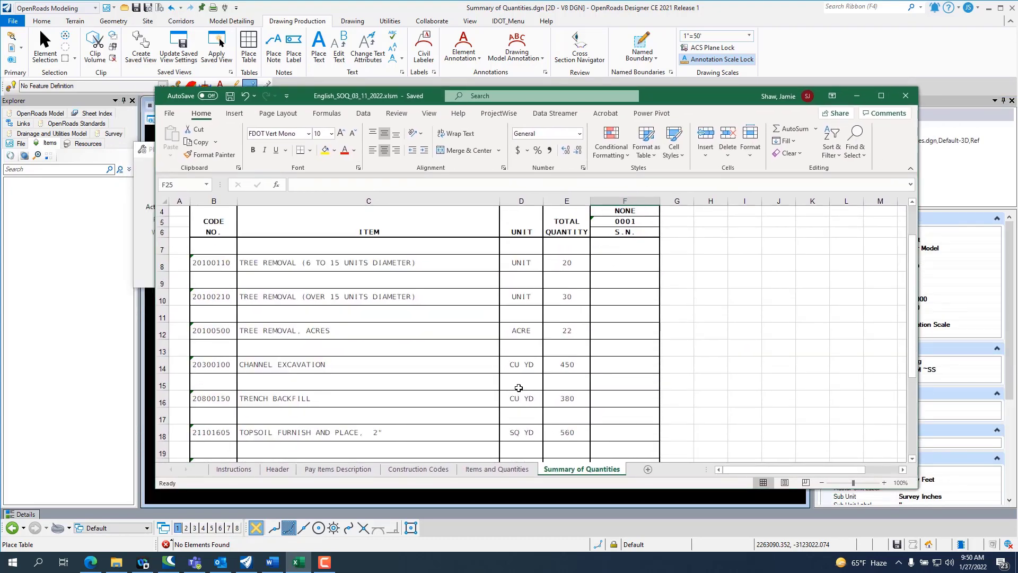
double_click(565, 333)
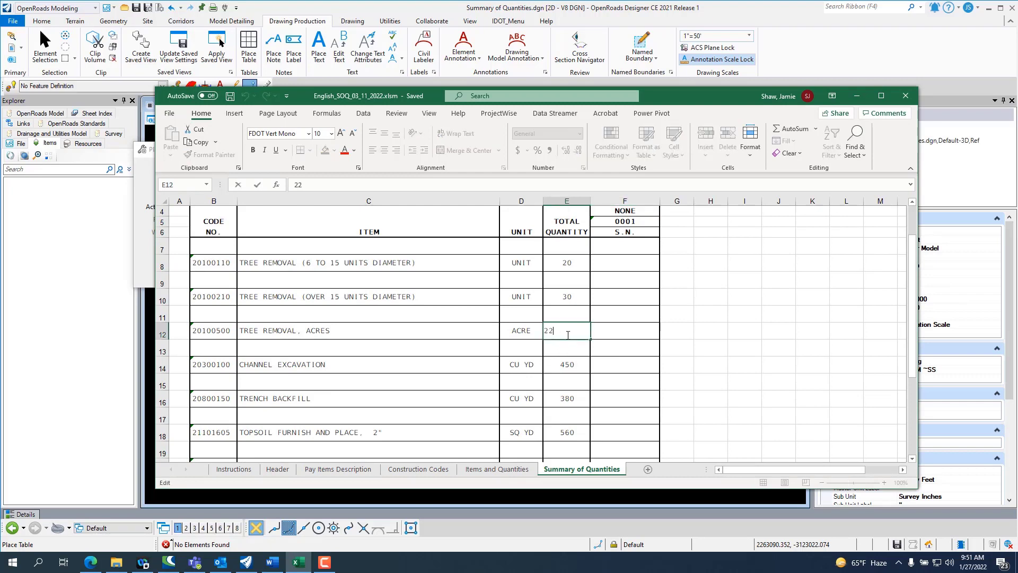
drag(566, 330, 549, 332)
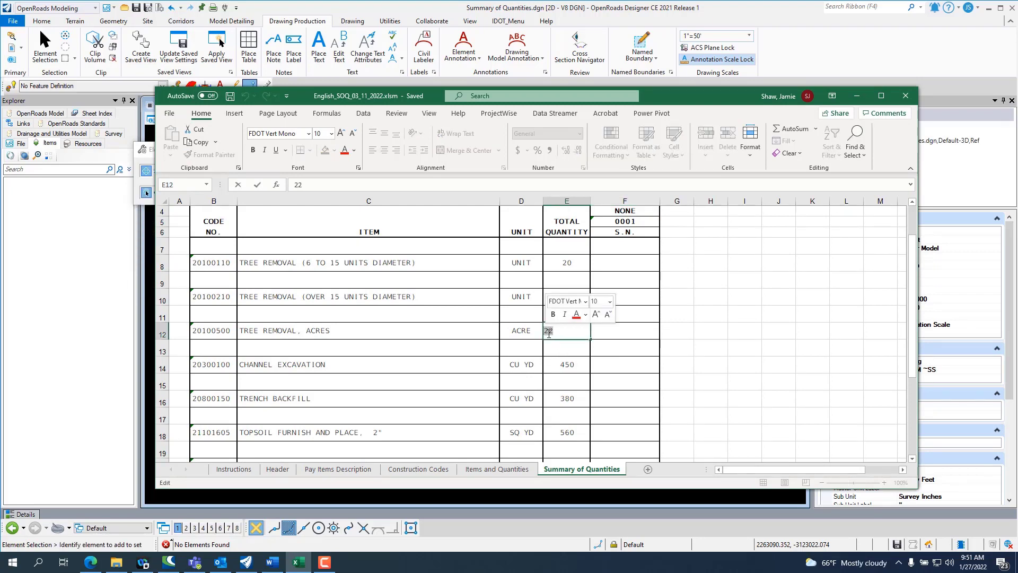
text(30)
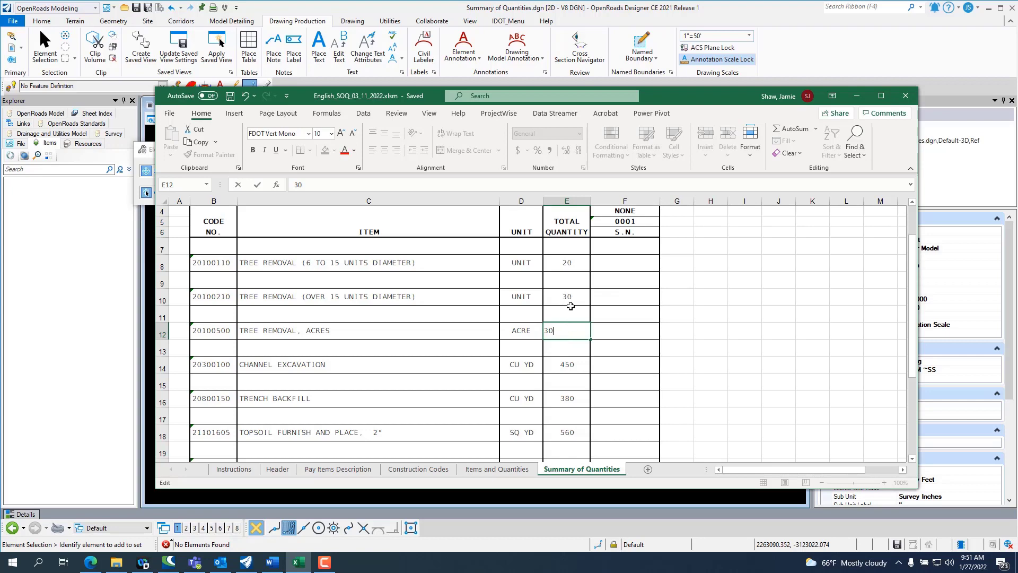
Step: Set the total quantity for Channel Excavation to 550
click(573, 370)
double_click(577, 369)
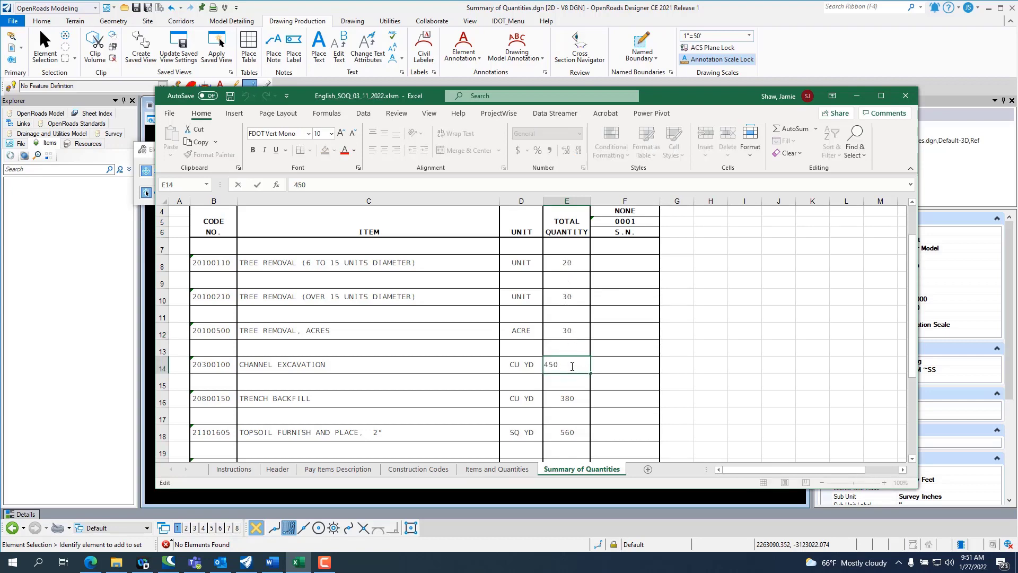
drag(572, 366, 548, 365)
key(BackSpace)
key(BackSpace)
text(550)
Step: Set the total quantity for Trench Backfill to 400, save the workbook and move its window off the drawing
click(573, 400)
double_click(574, 400)
drag(575, 399, 543, 398)
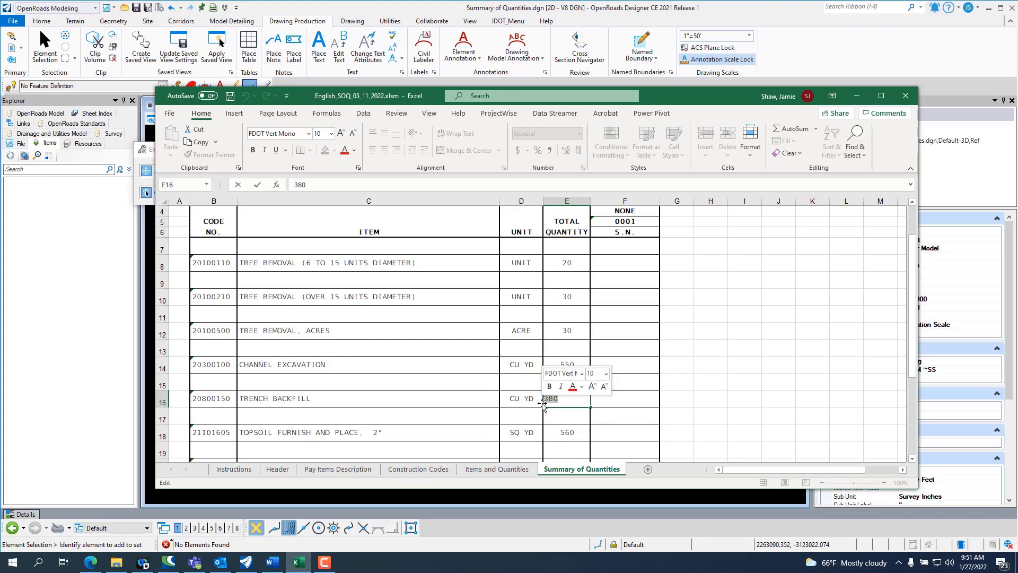
text(400)
click(572, 412)
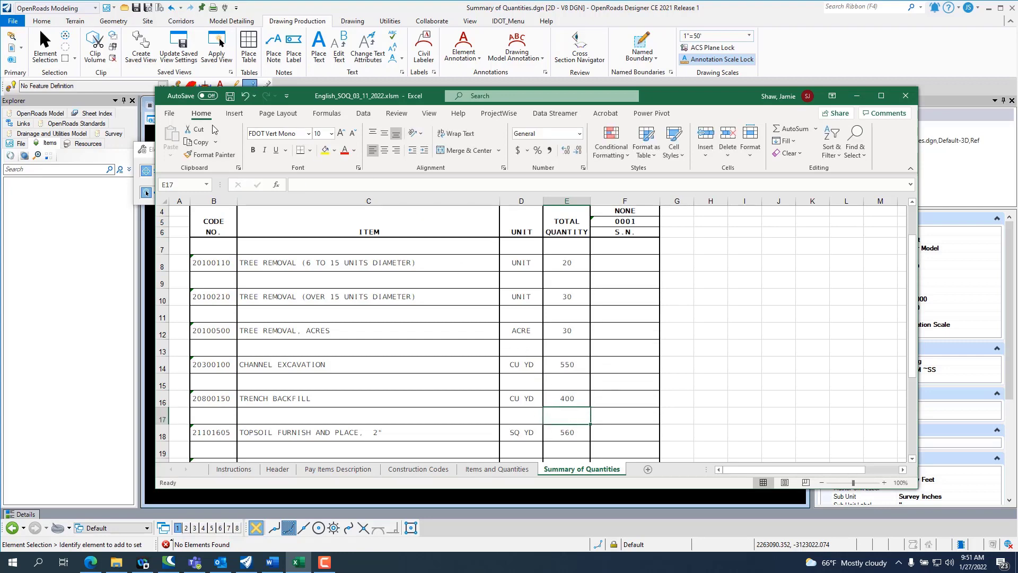
click(230, 96)
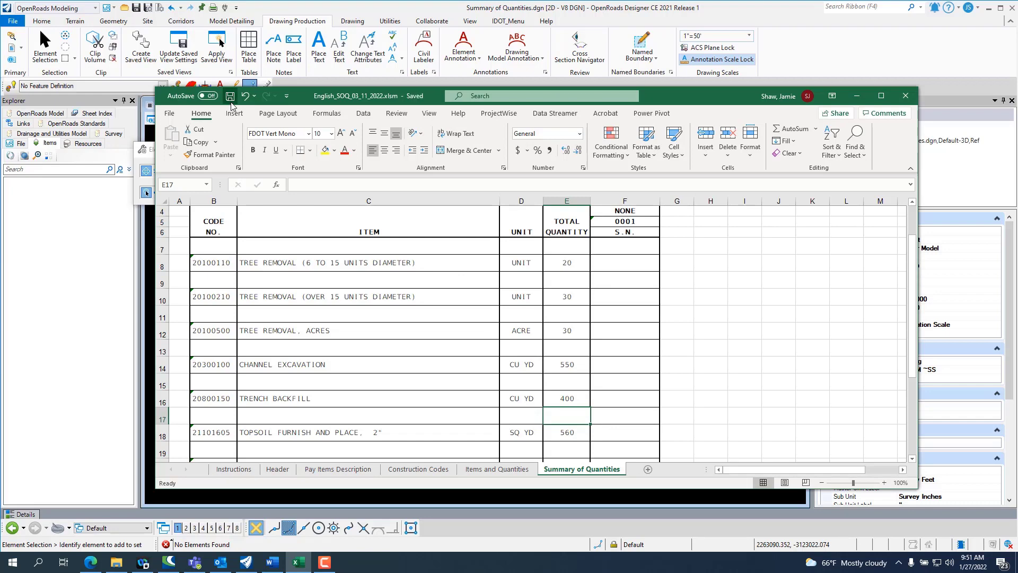
drag(710, 96, 1017, 127)
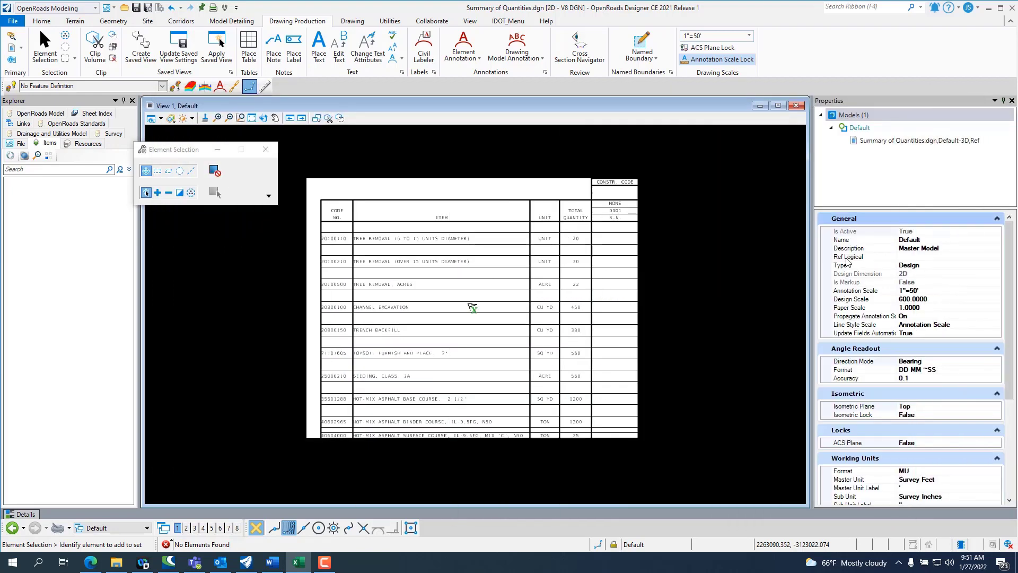
Step: Refresh the placed table from its linked workbook, check the quantities of the changed items and clear the selection
click(492, 179)
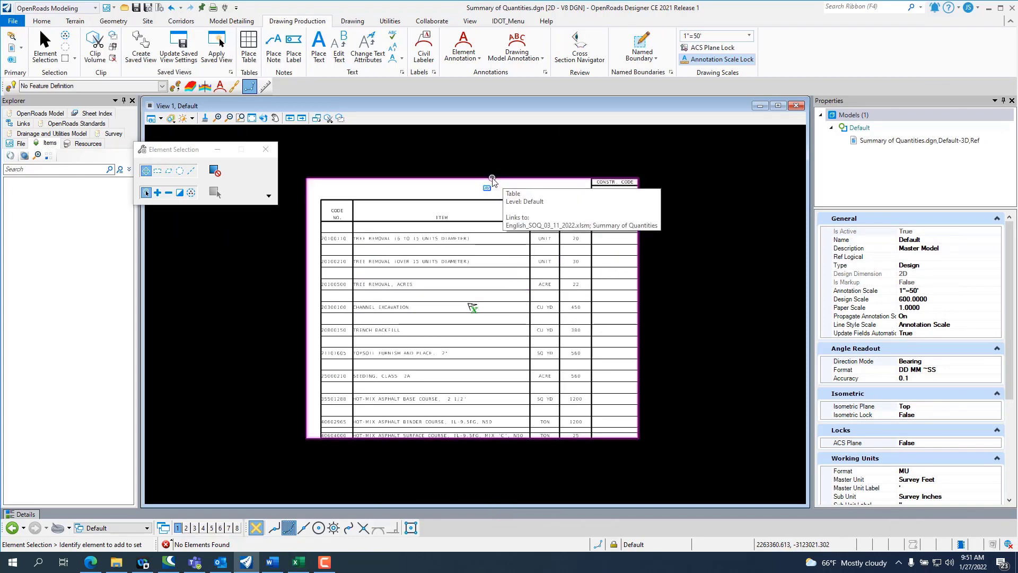
click(492, 182)
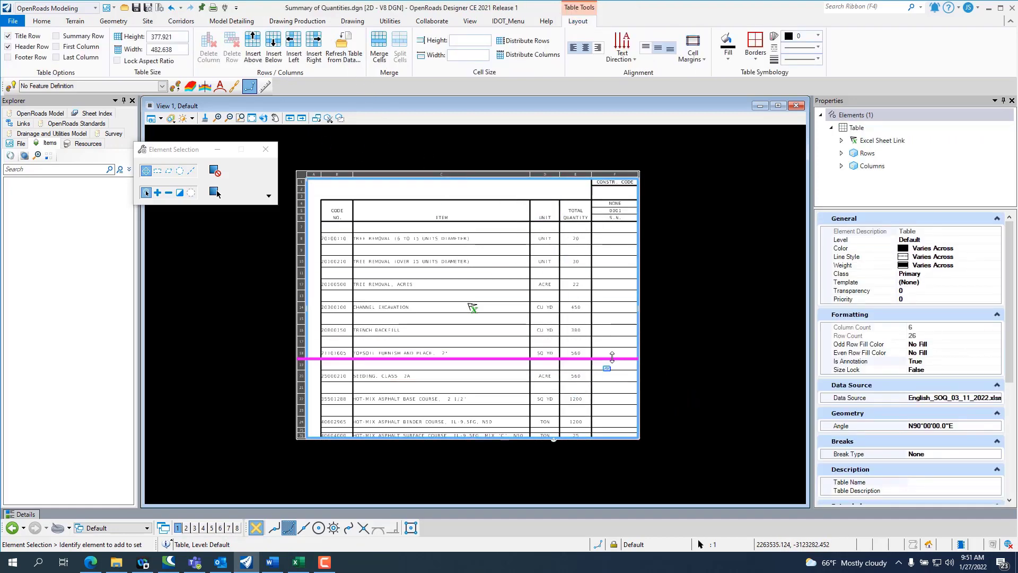
scroll(555, 281, up, 2)
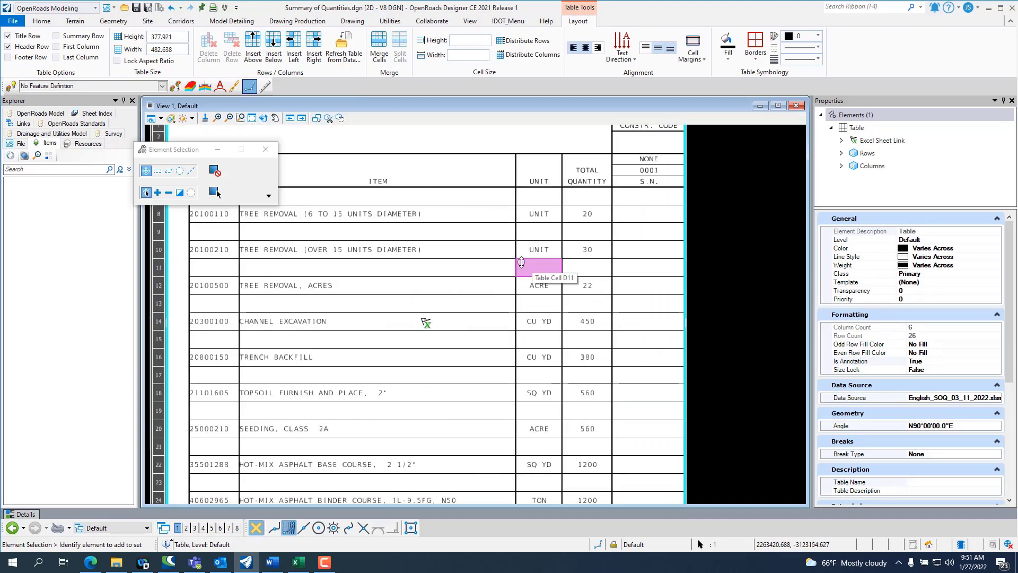
click(344, 46)
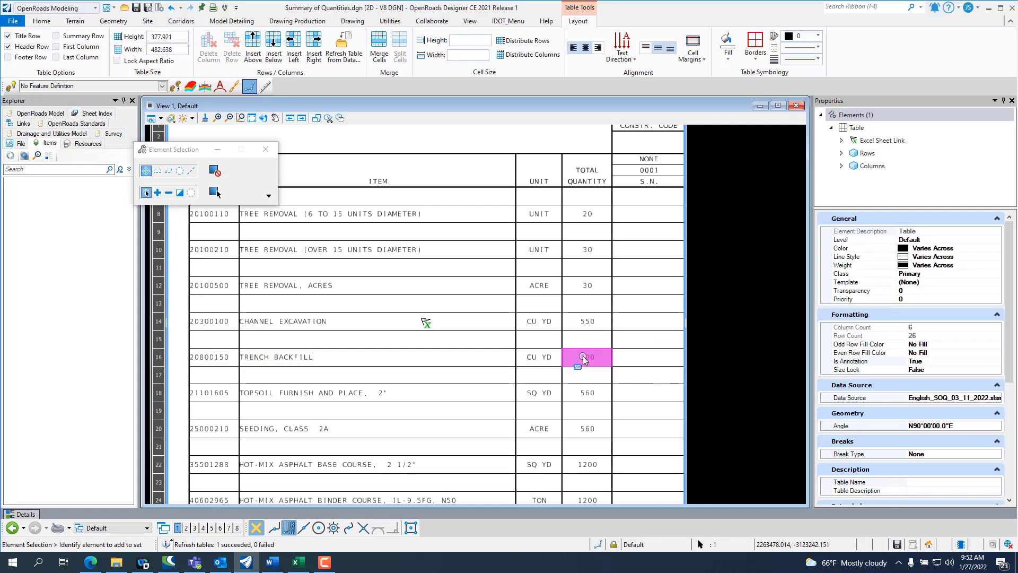
scroll(530, 333, up, 1)
scroll(523, 332, down, 2)
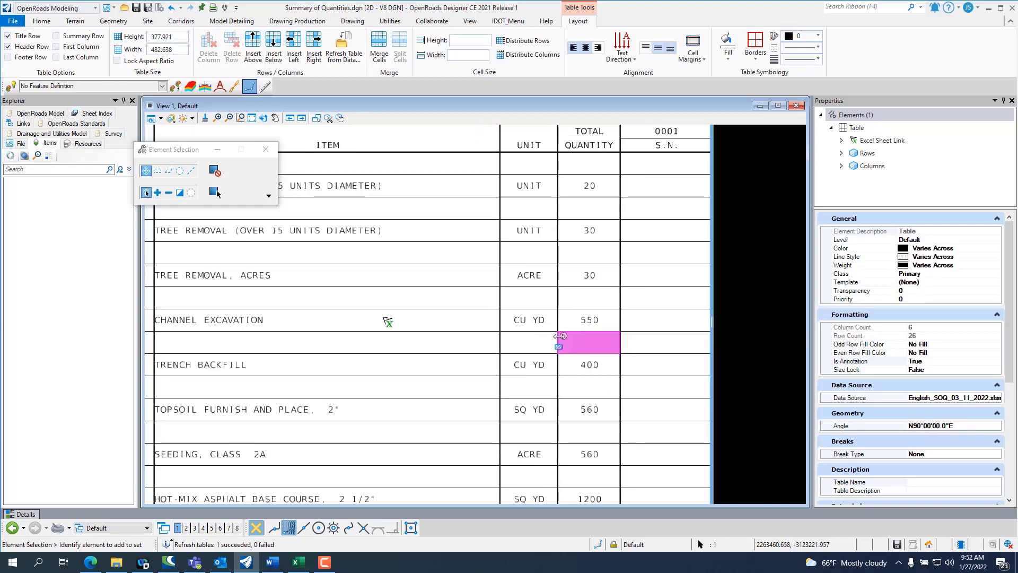
scroll(522, 332, down, 2)
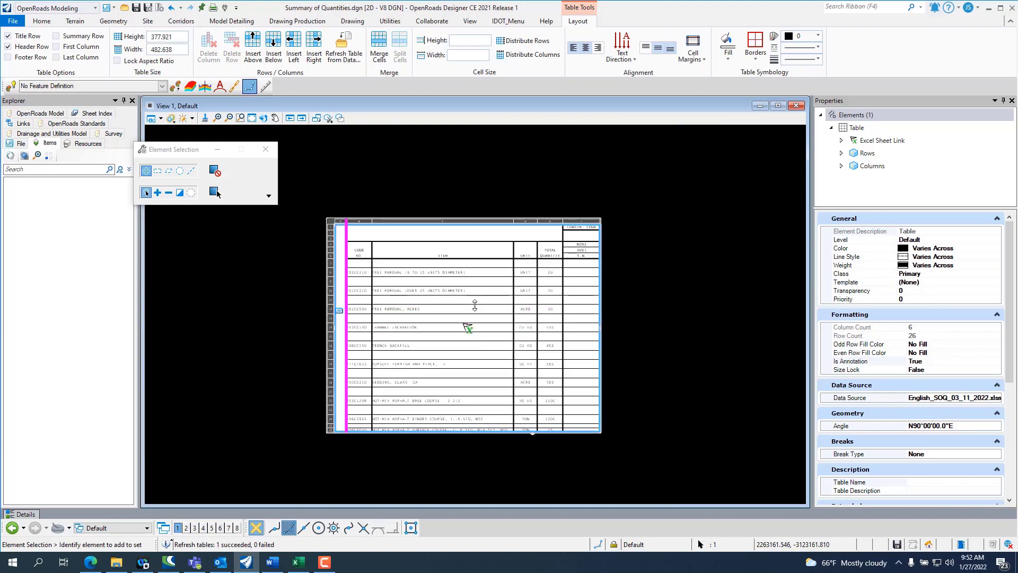
scroll(610, 345, up, 2)
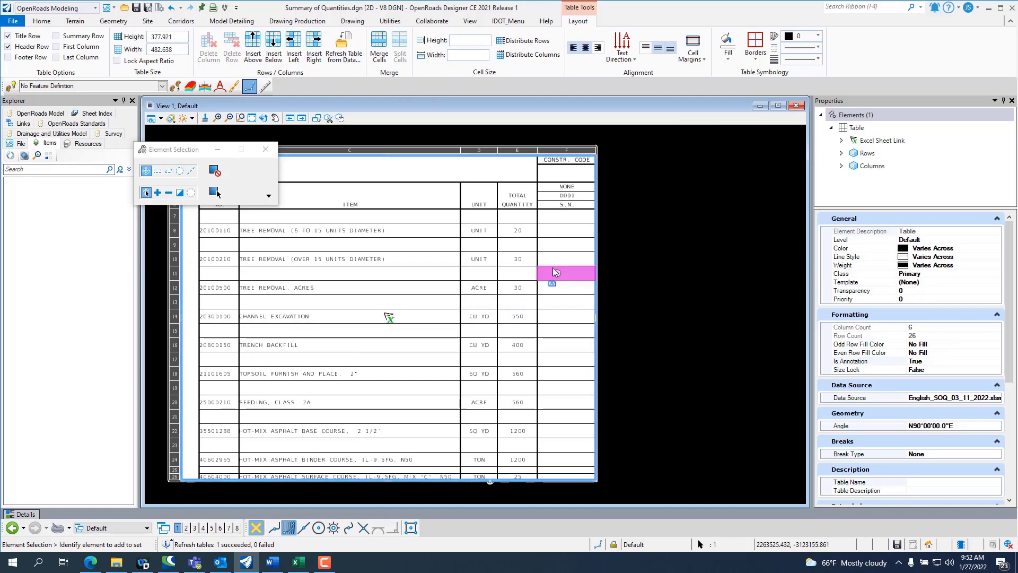
click(645, 335)
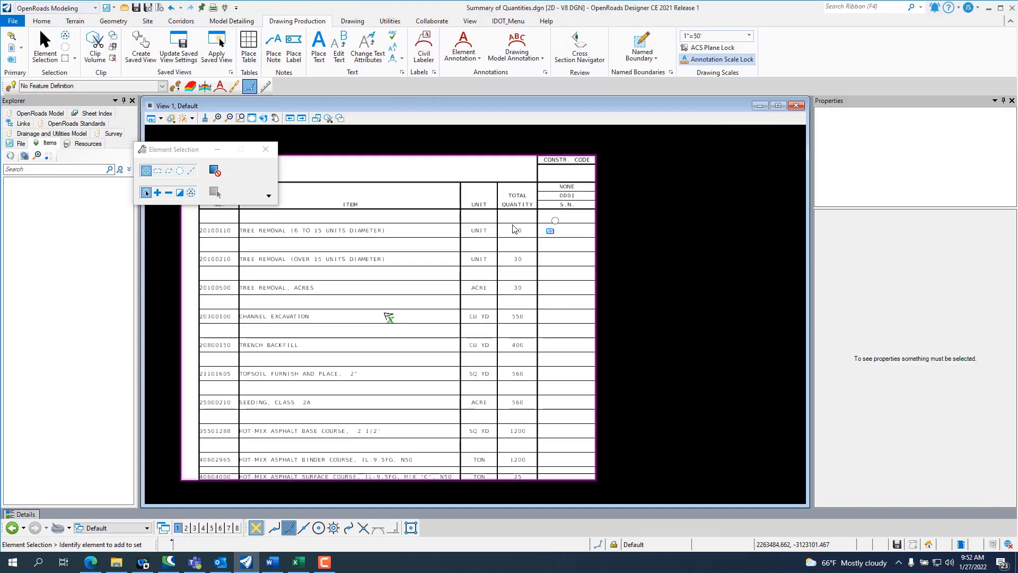
scroll(382, 314, down, 3)
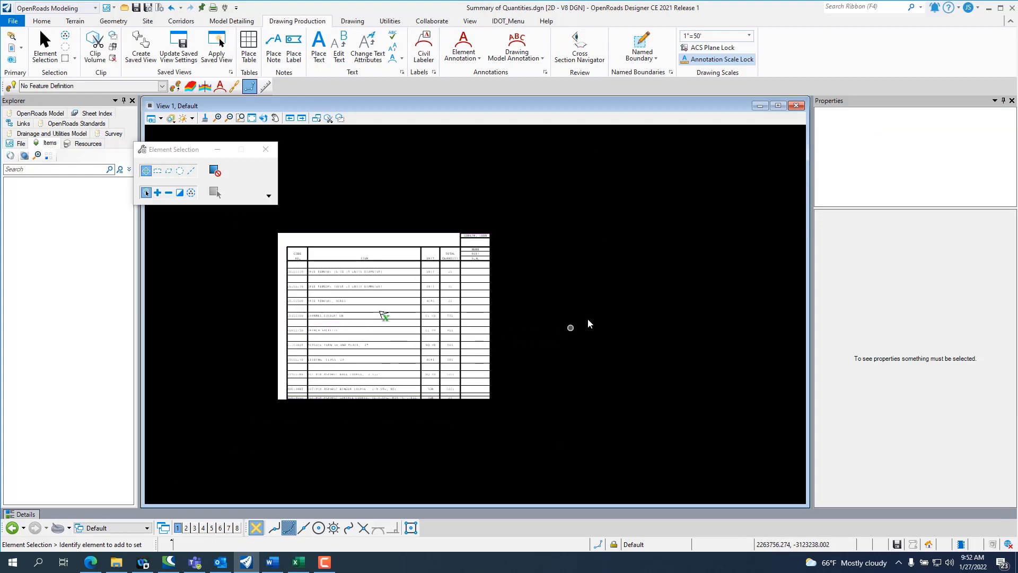
Step: Switch to the Excel workbook and save a copy of it as English_SOQ_03_11_2022_2.xlsm in the same folder
click(298, 562)
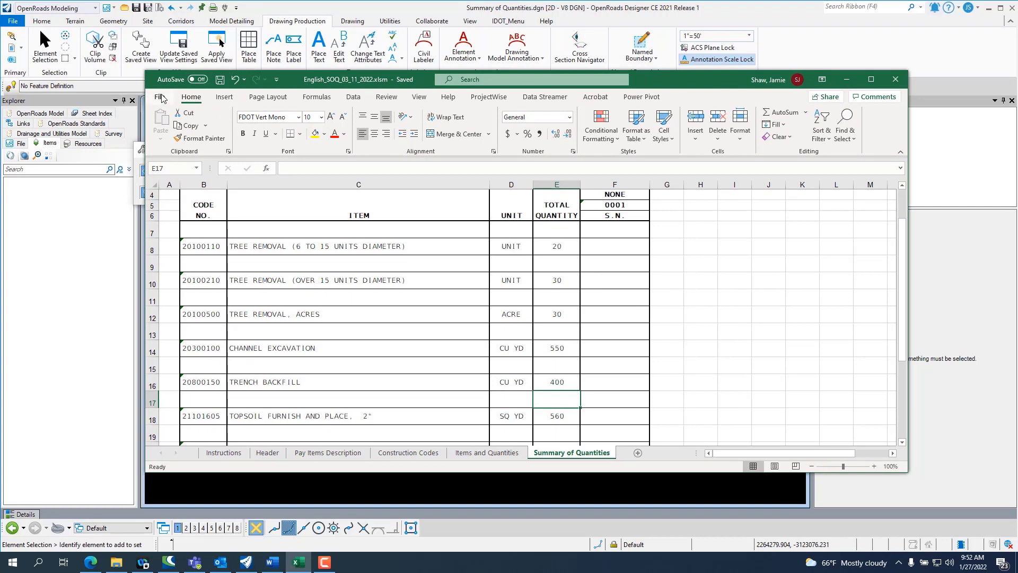
click(160, 96)
click(180, 238)
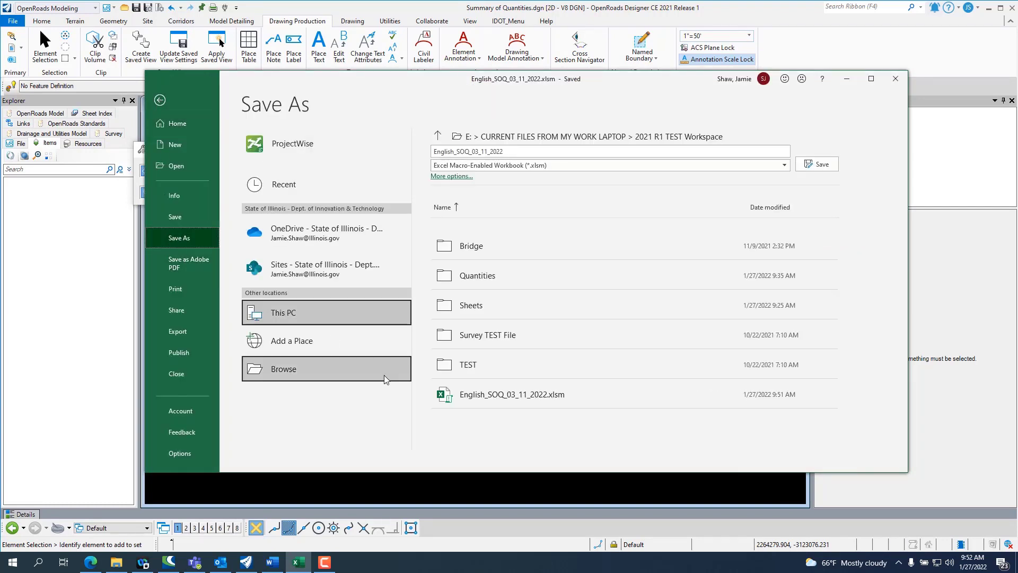
click(289, 372)
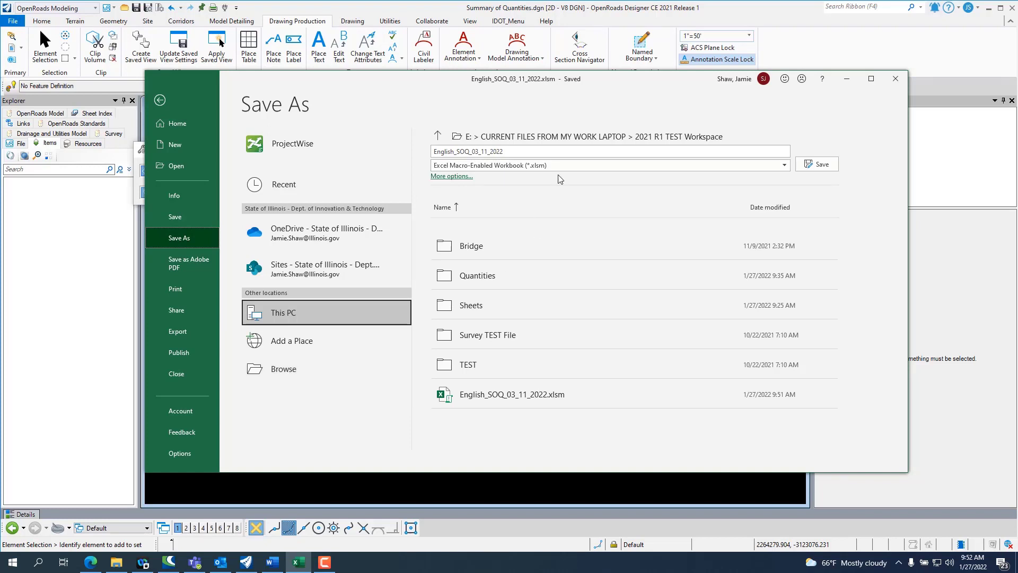
click(517, 152)
click(517, 152)
click(816, 163)
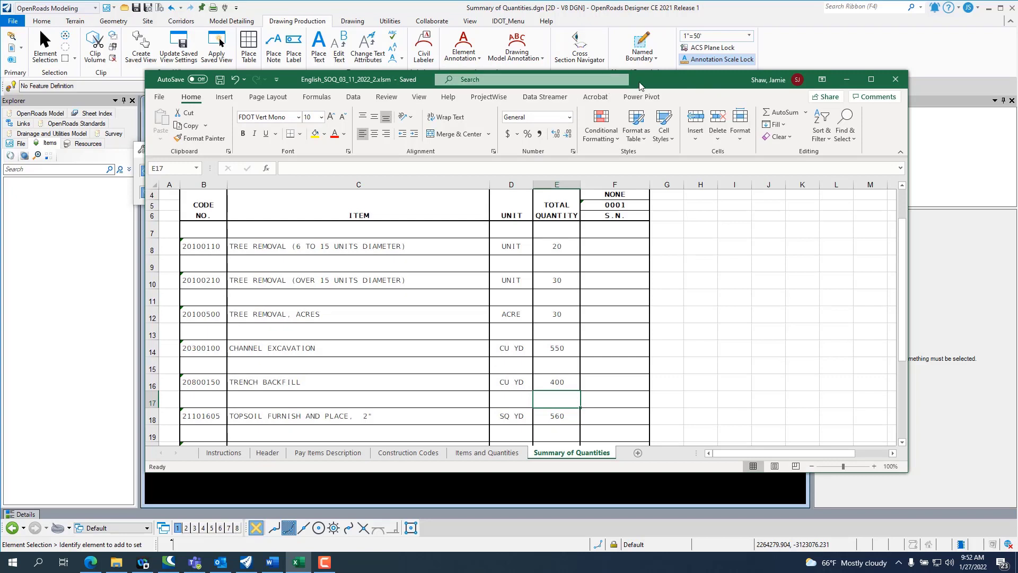
Step: Delete heading rows 1 to 6 from the Summary of Quantities sheet, save the workbook and move its window off the drawing
scroll(208, 263, up, 1)
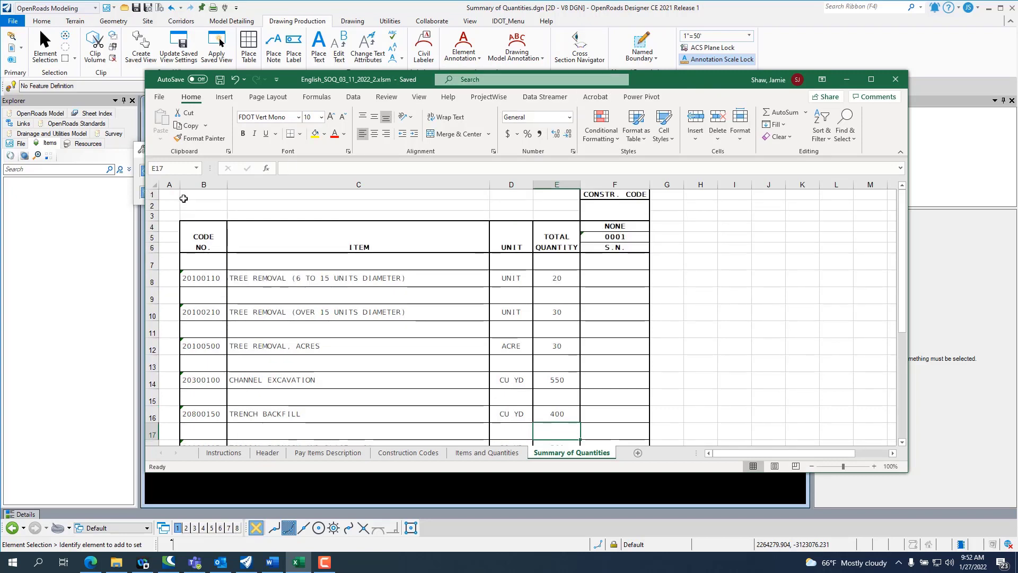
drag(170, 196, 157, 244)
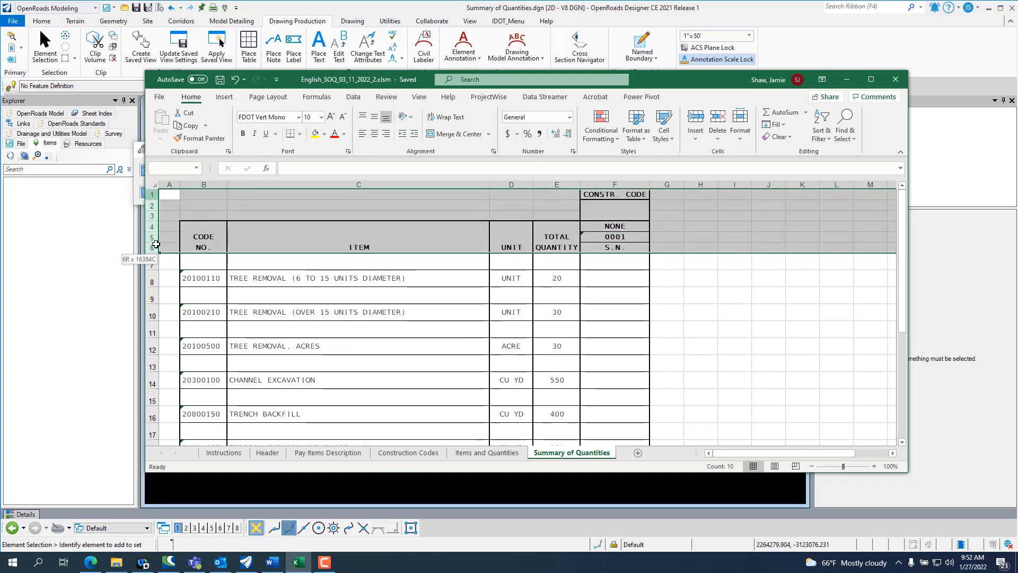
right_click(154, 236)
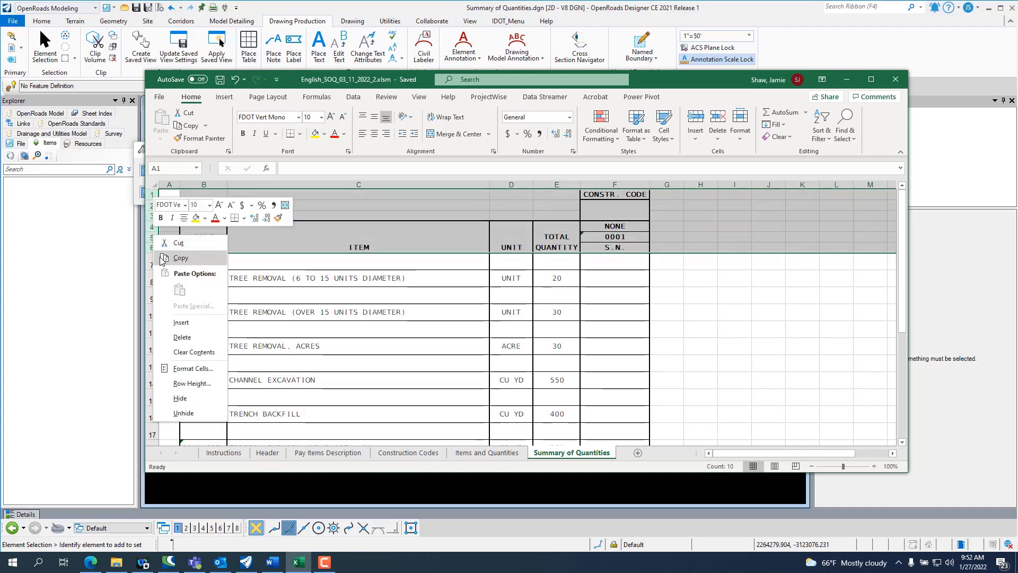
click(183, 337)
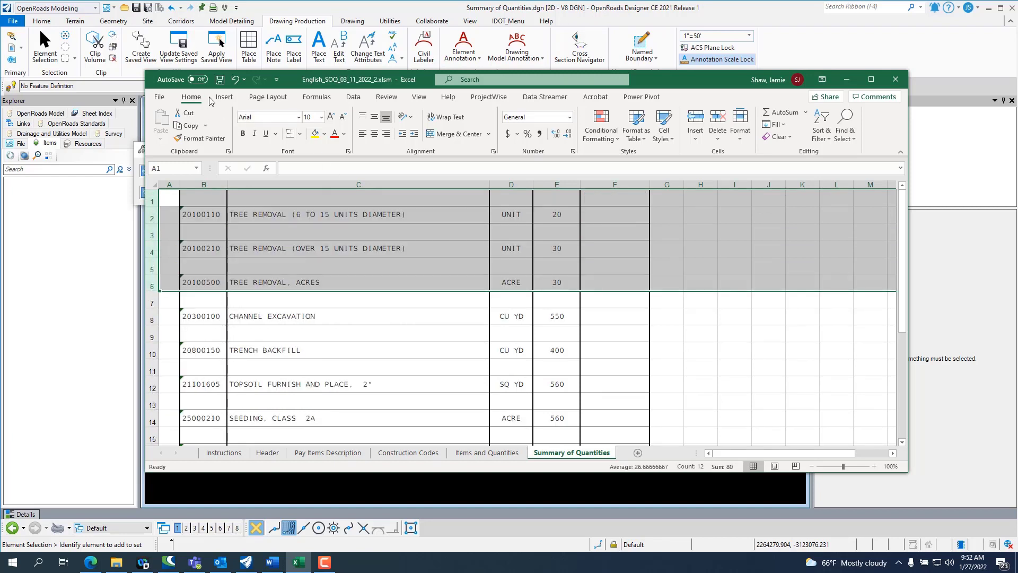
click(220, 80)
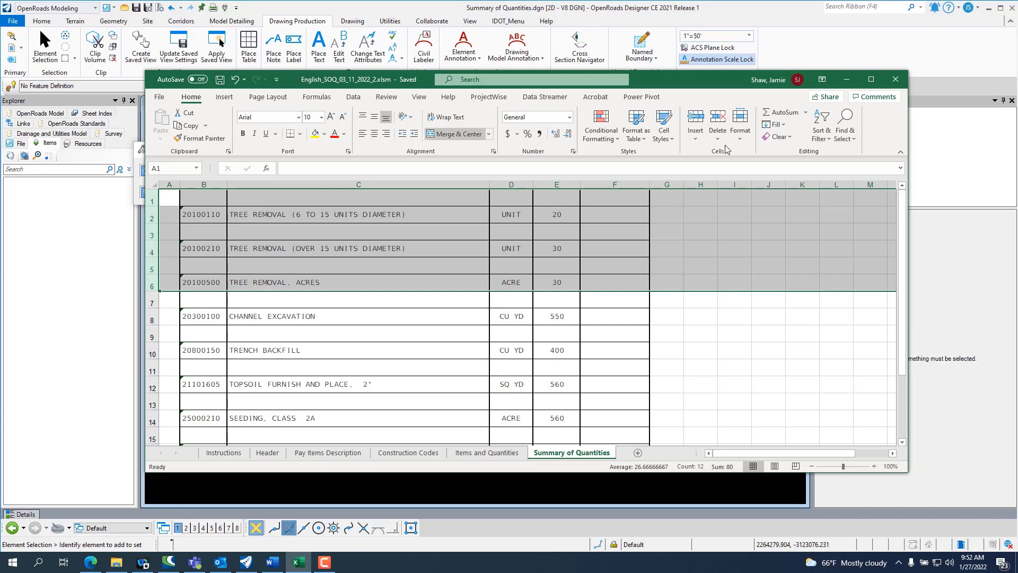
drag(692, 83, 1017, 138)
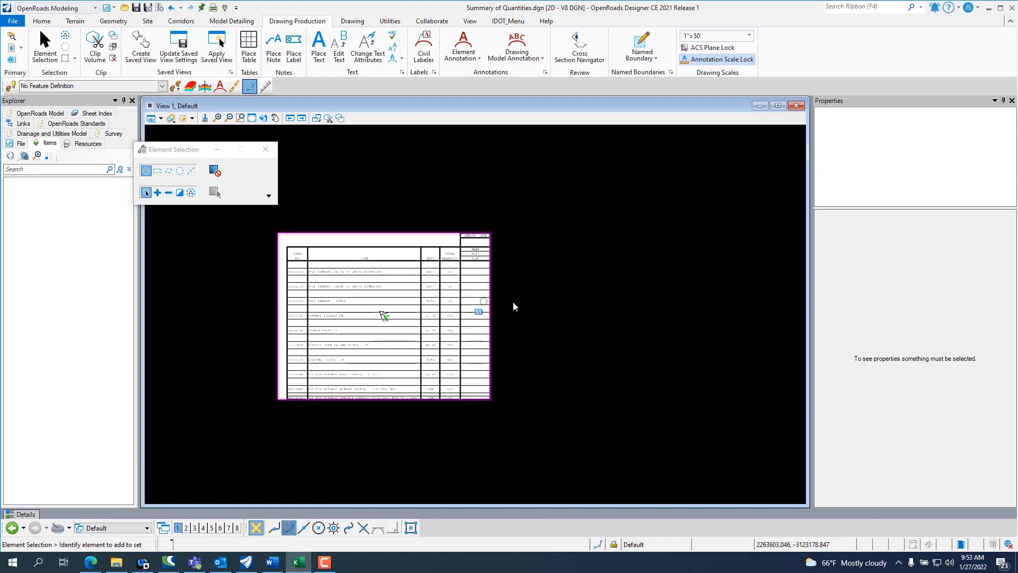
Step: Start placing another table from a file in OpenRoads Designer, using the Summary of Quantities seed
scroll(238, 304, down, 2)
scroll(576, 332, up, 1)
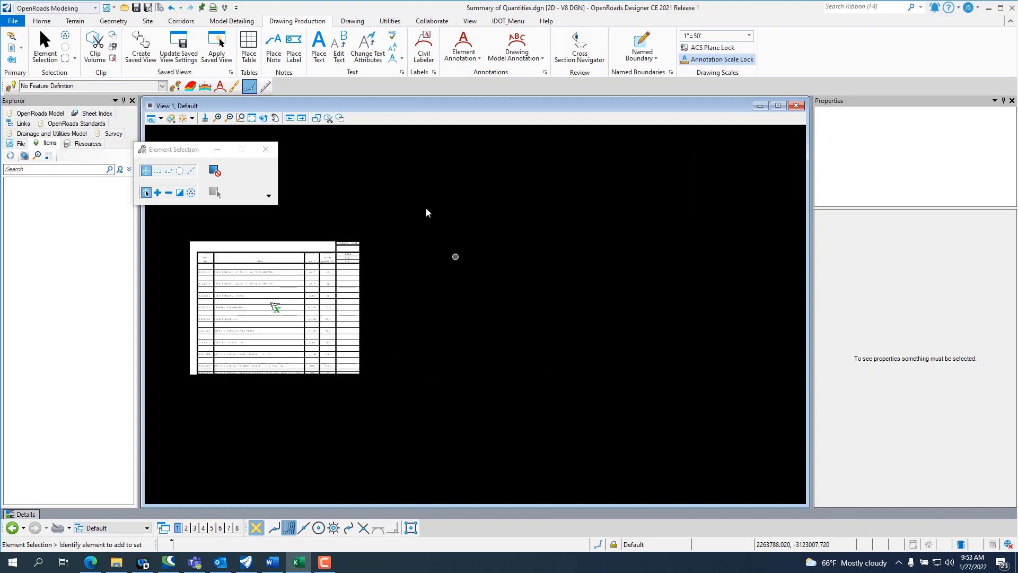
click(253, 48)
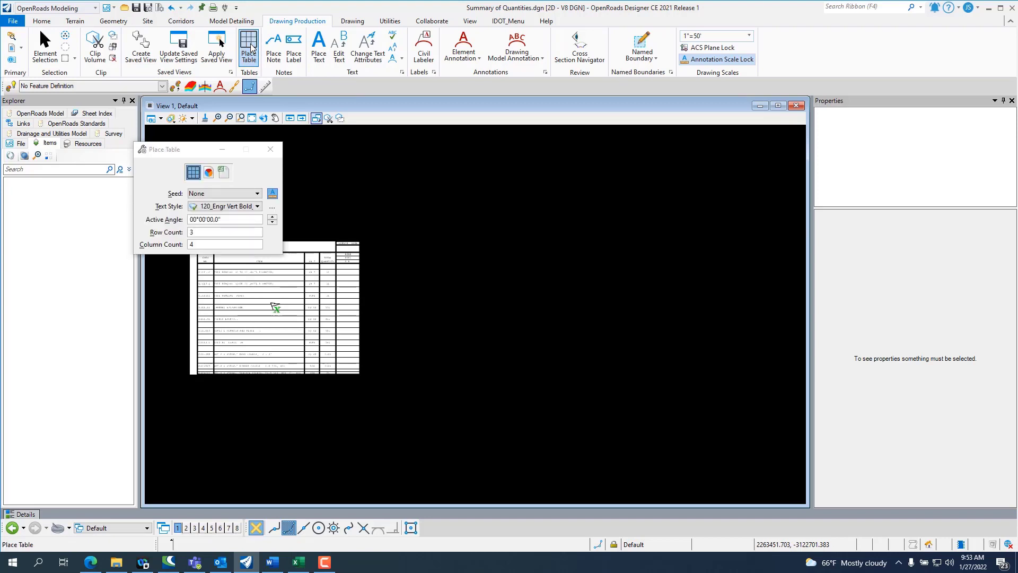
click(223, 175)
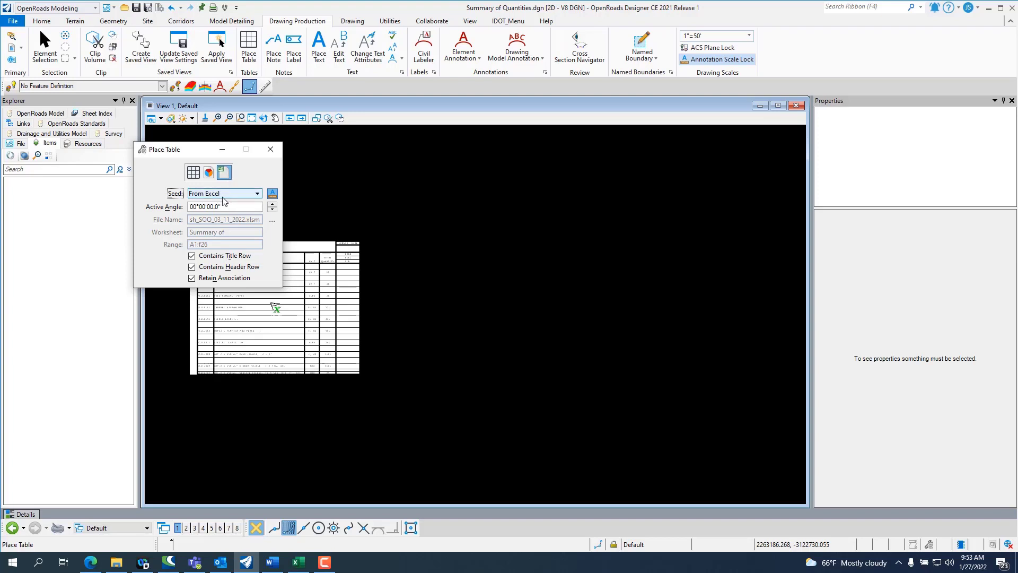
click(223, 195)
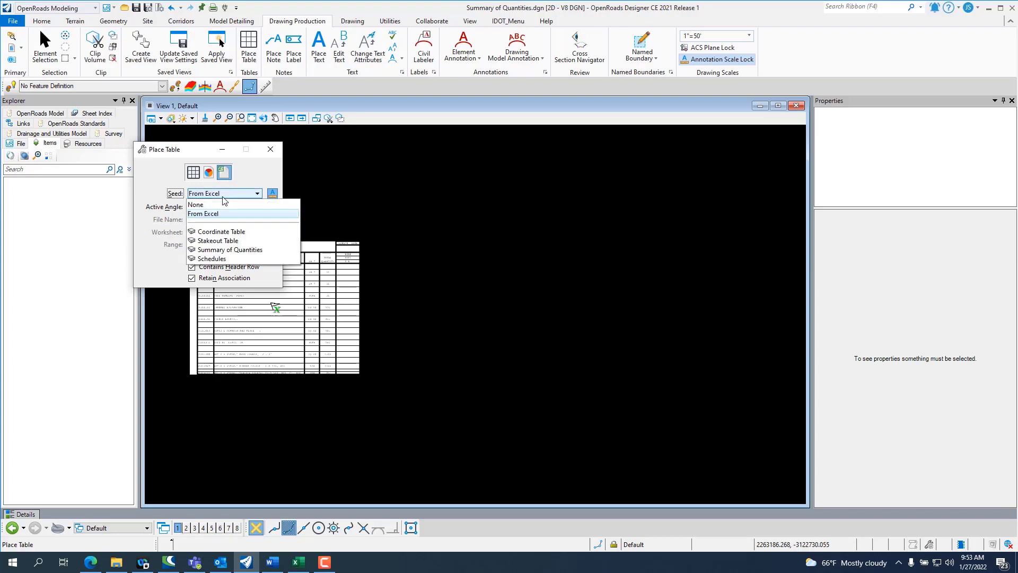
click(239, 252)
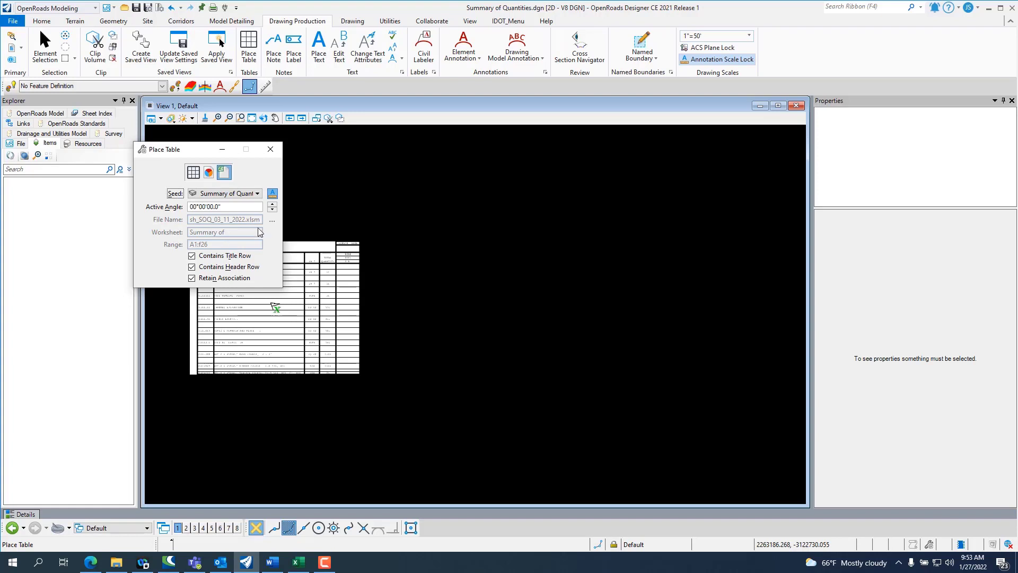
click(272, 220)
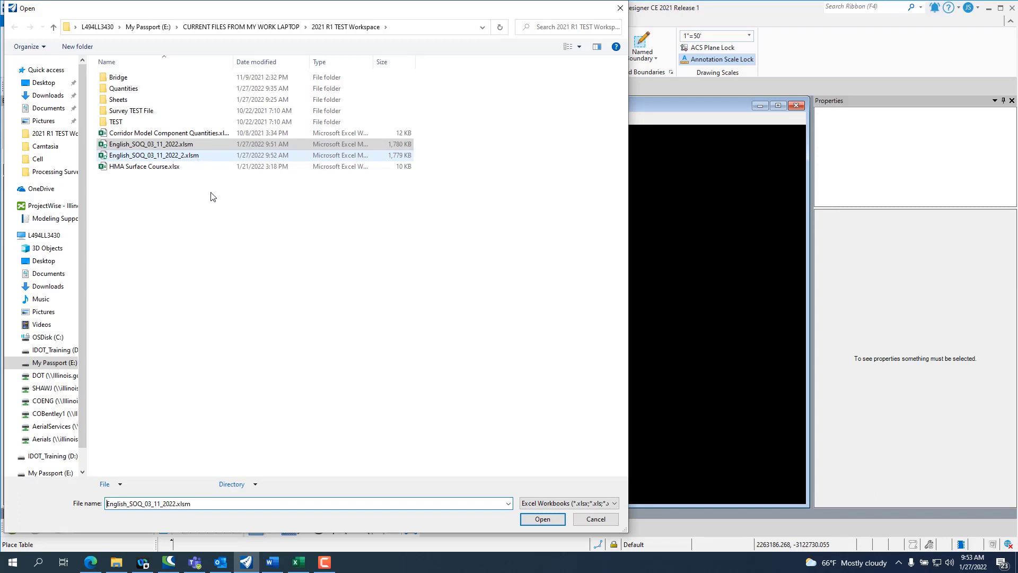
click(536, 520)
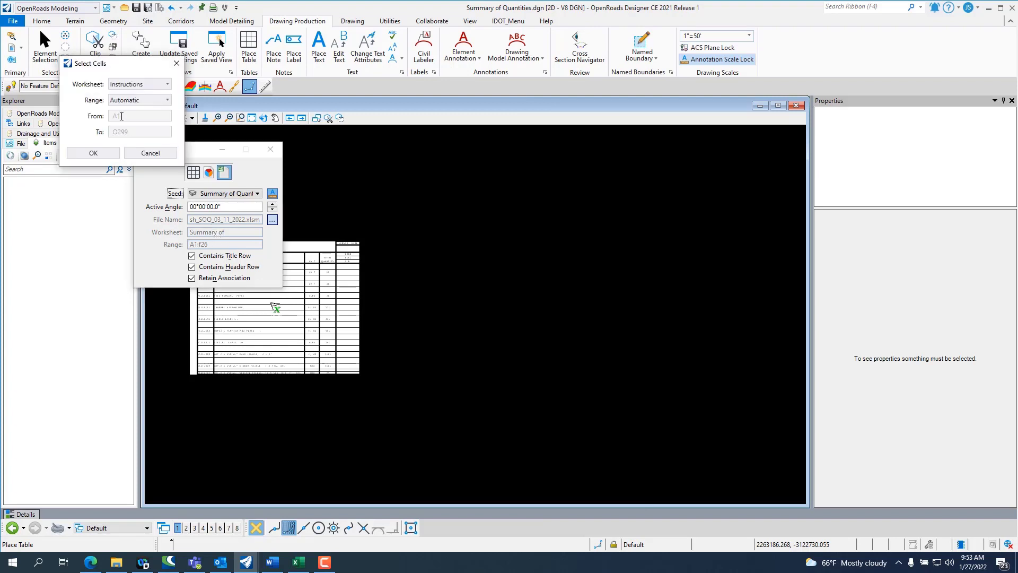
click(139, 84)
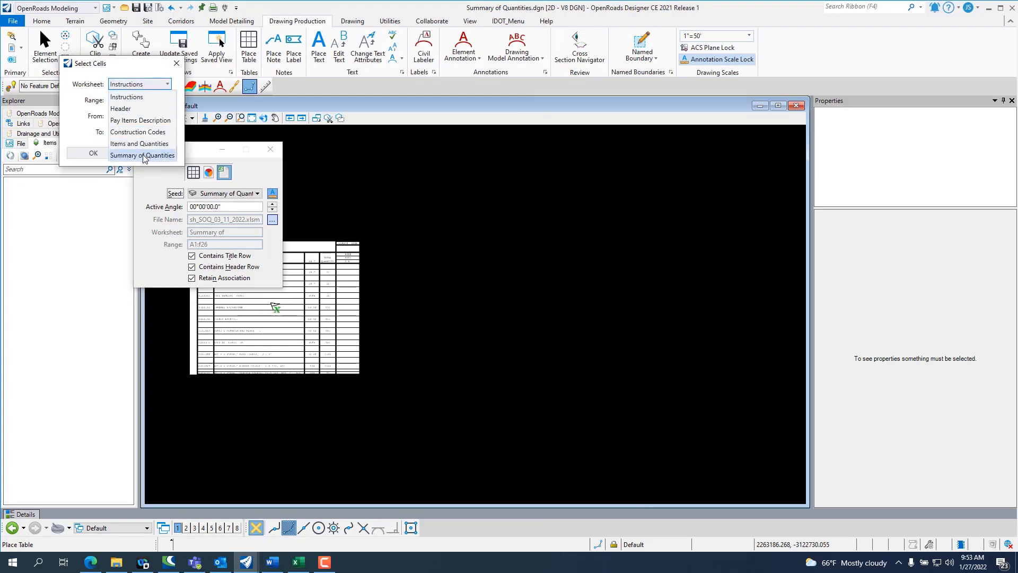
click(142, 156)
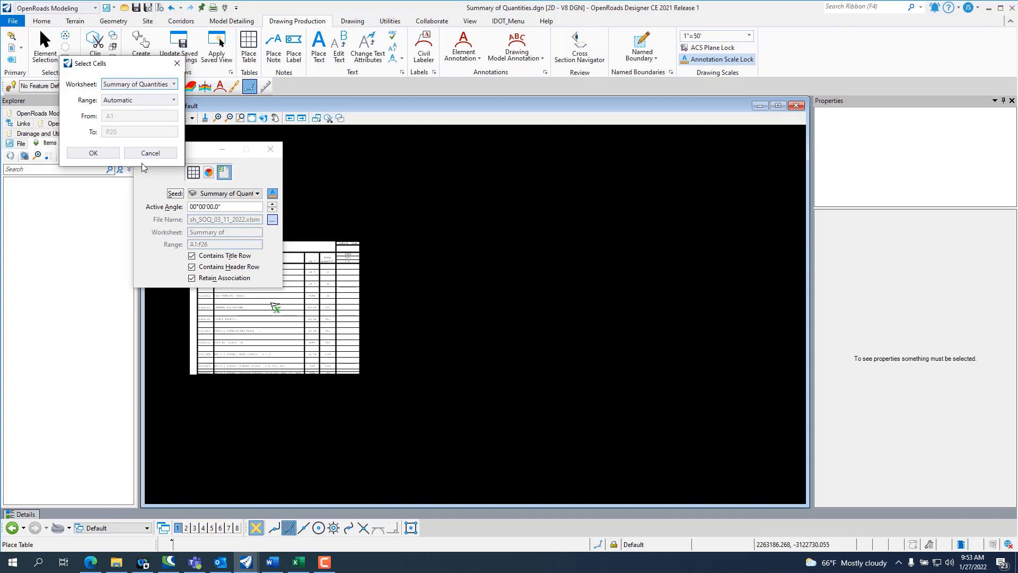
click(144, 101)
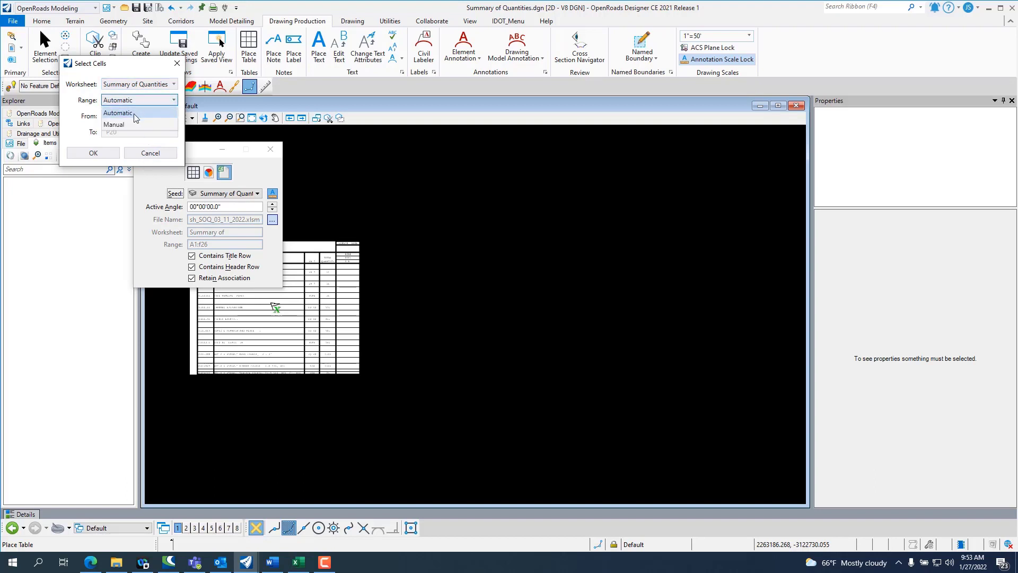
click(122, 124)
click(151, 153)
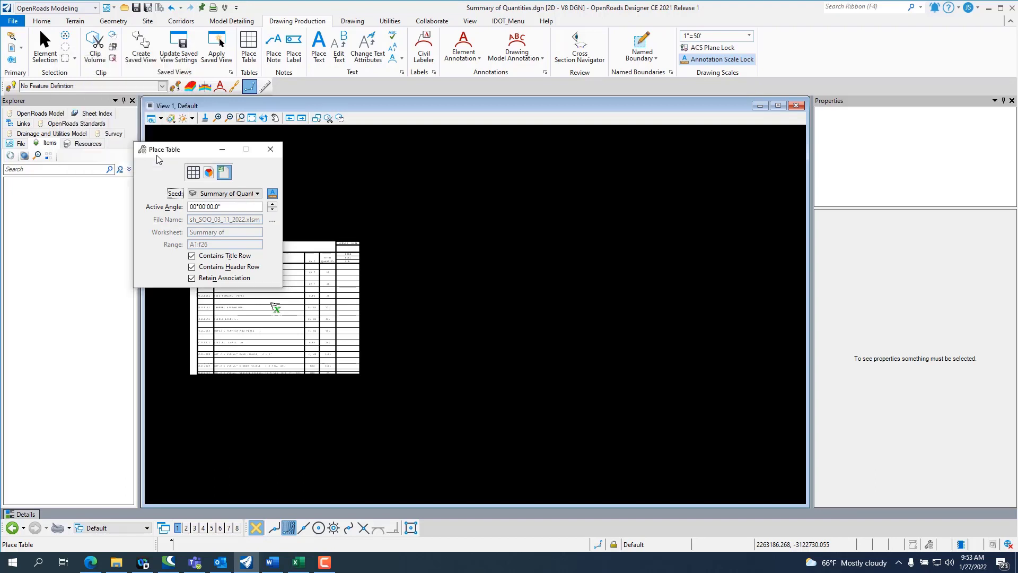
click(270, 149)
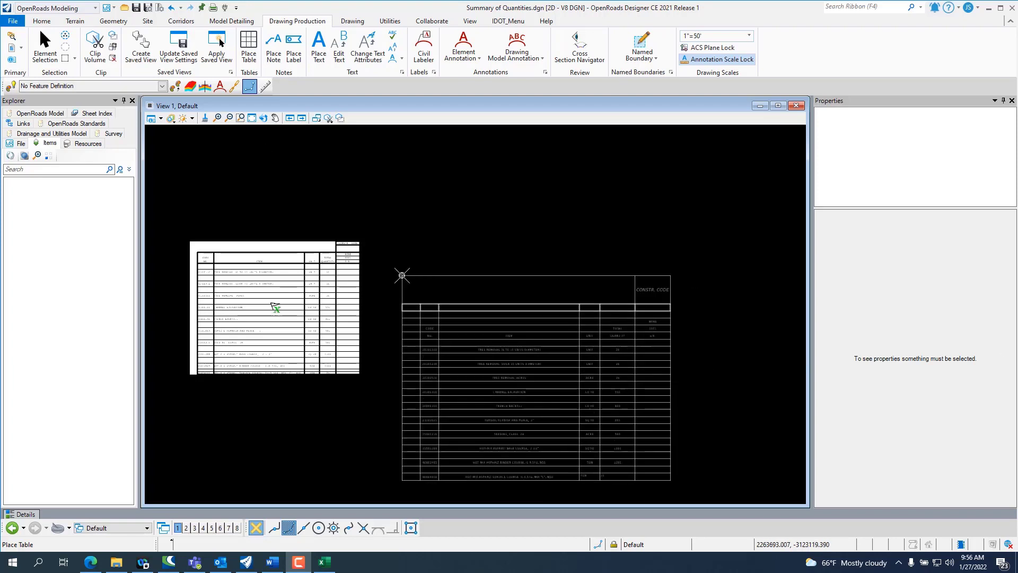
key(Escape)
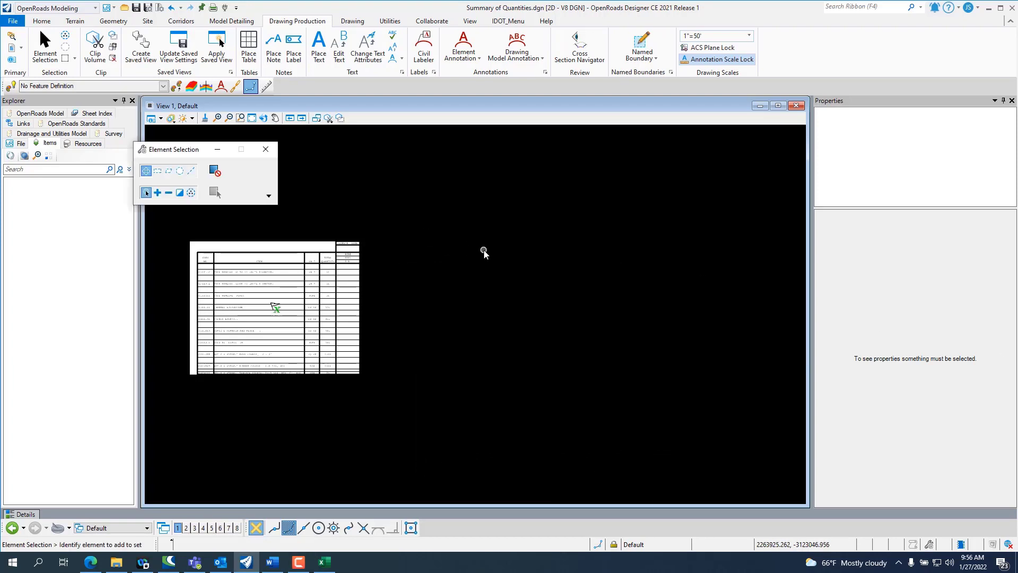
Step: Start a table from a file with the Summary of Quantities seed, using the workbook English_SOQ_03_11_2022_2.xlsm as its source
click(251, 48)
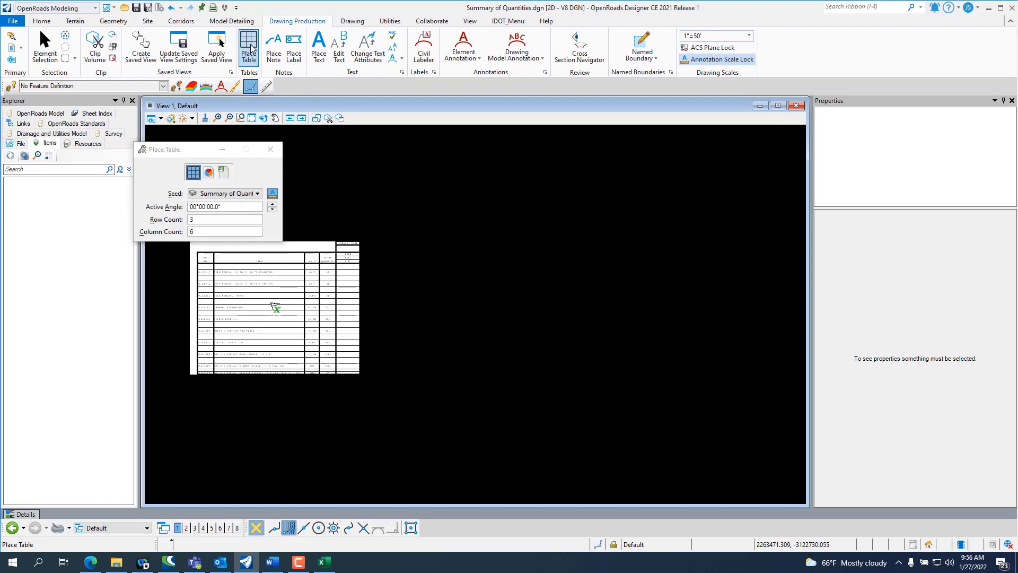
click(225, 172)
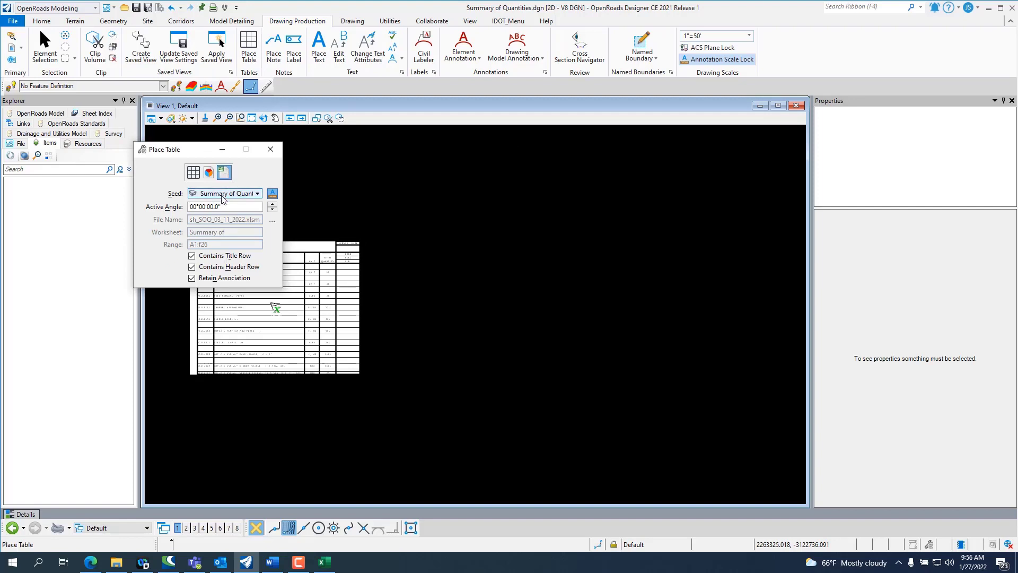
click(272, 219)
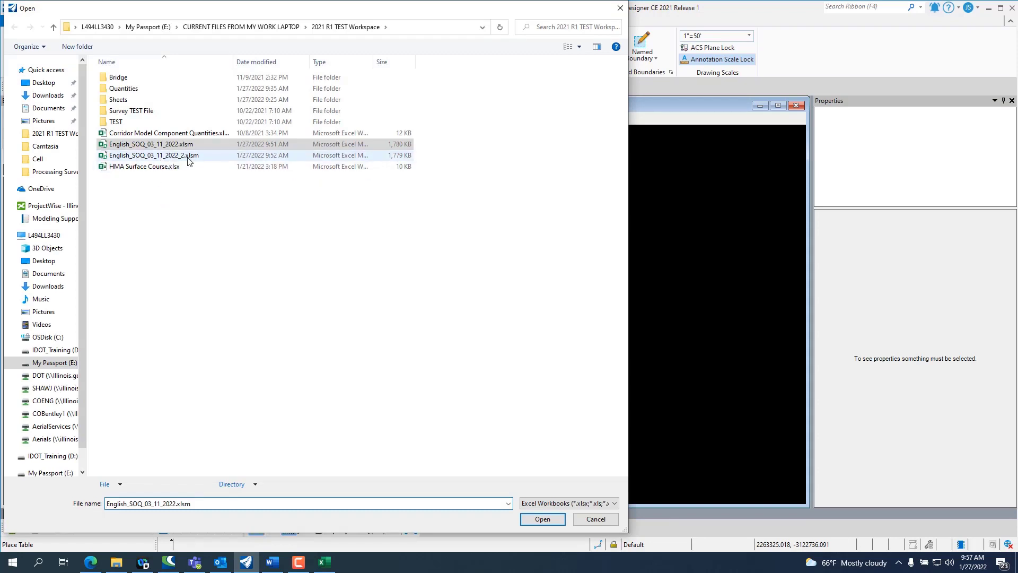
click(176, 155)
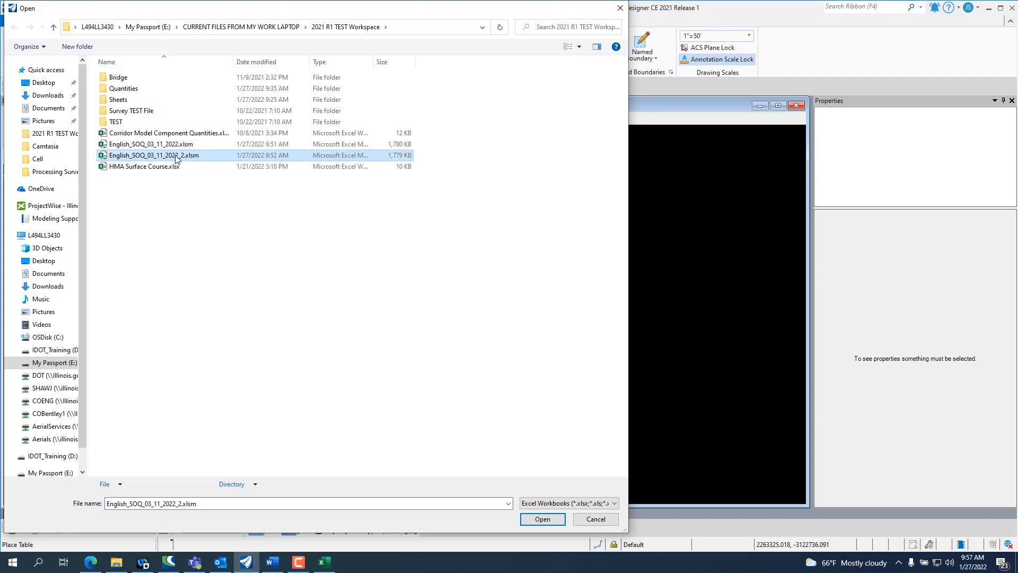
click(543, 520)
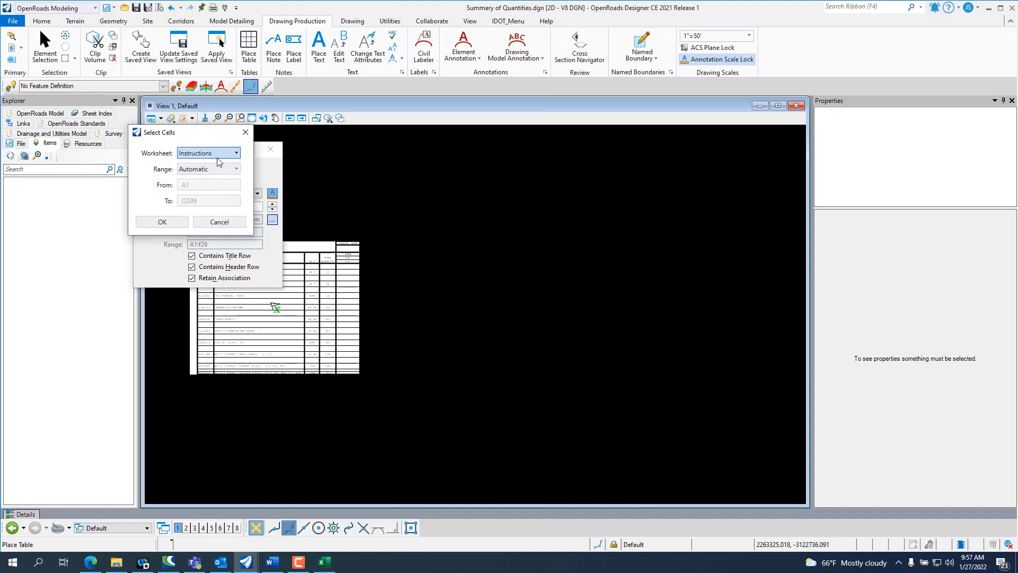
Step: Choose the Summary of Quantities worksheet as the table source with a manual cell range of A1 to F34
click(212, 153)
click(214, 224)
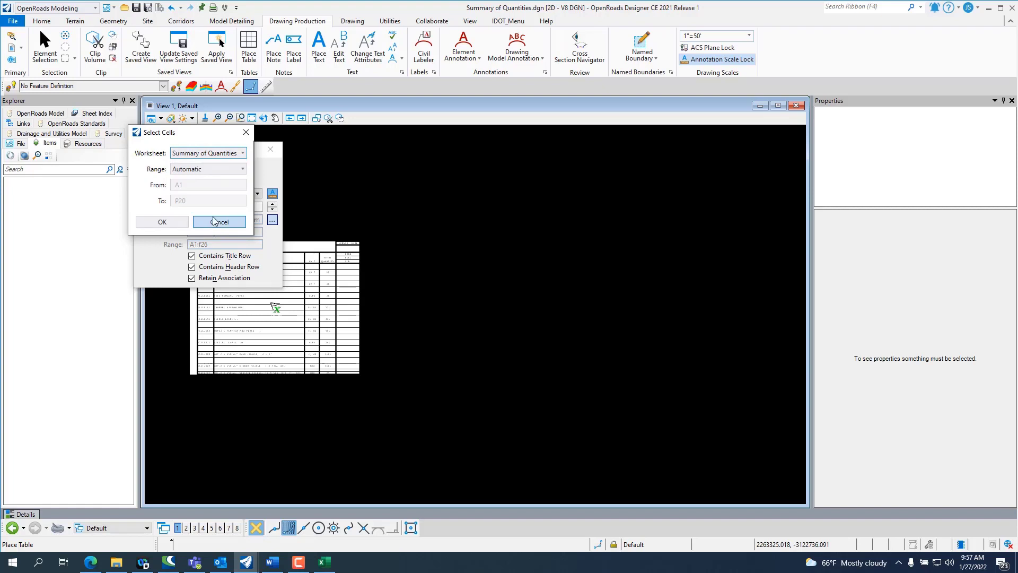
click(209, 169)
click(208, 192)
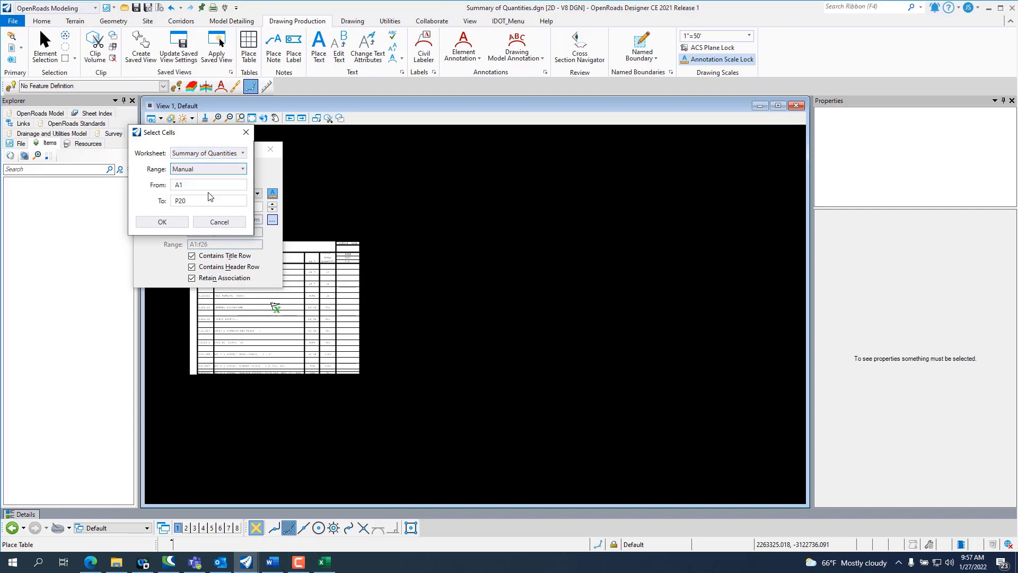
drag(206, 199, 170, 203)
text(F34)
click(170, 221)
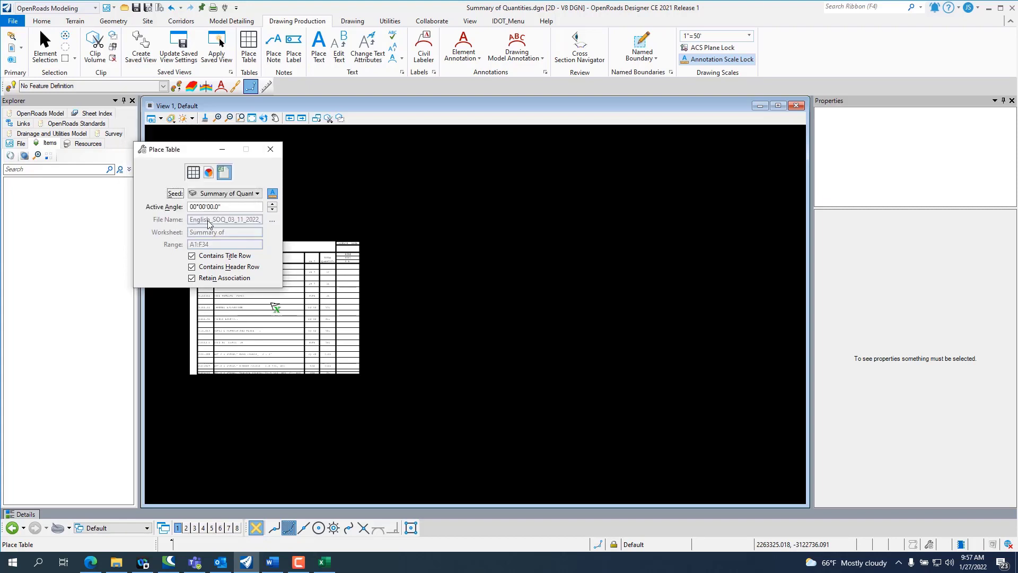
Step: Exclude the title and header row options, keep the association, and place the table just right of the existing one
click(193, 256)
click(192, 268)
click(275, 307)
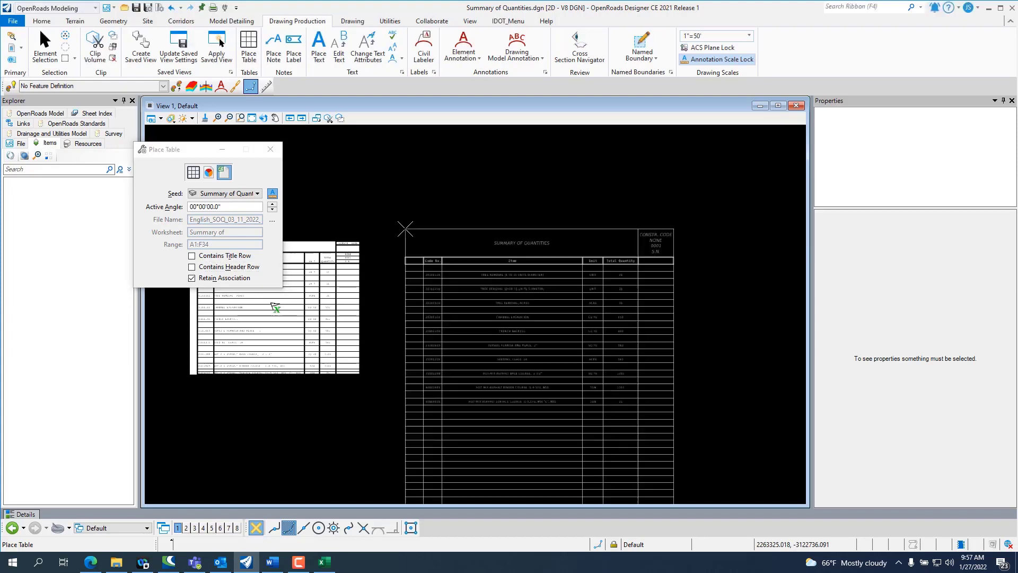
scroll(406, 228, up, 1)
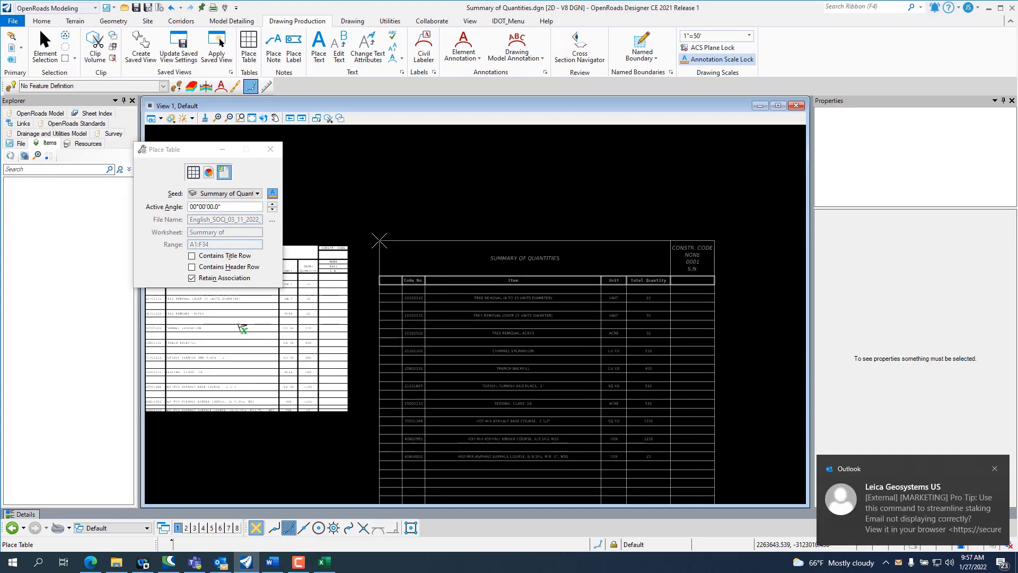
click(377, 245)
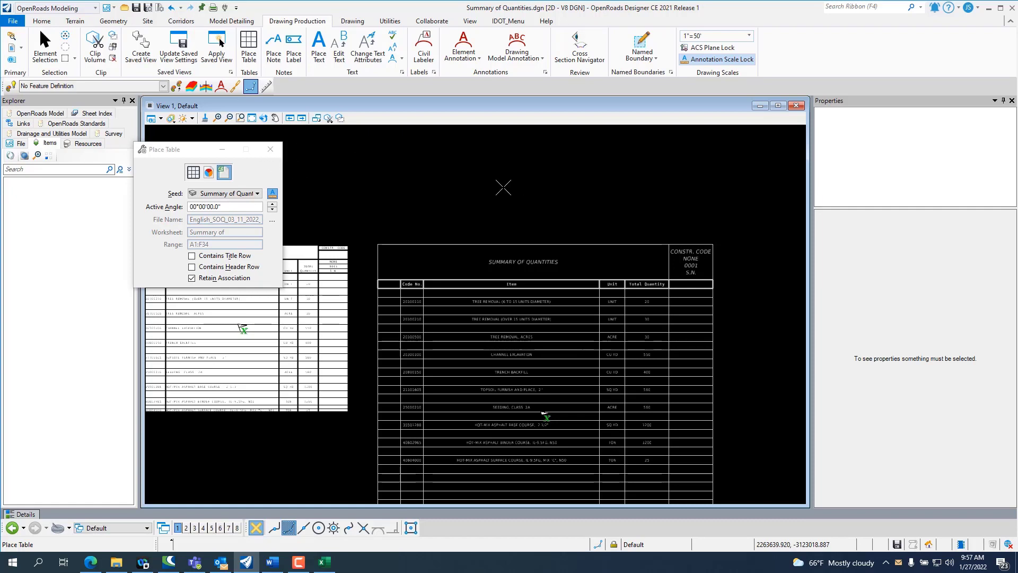
key(Escape)
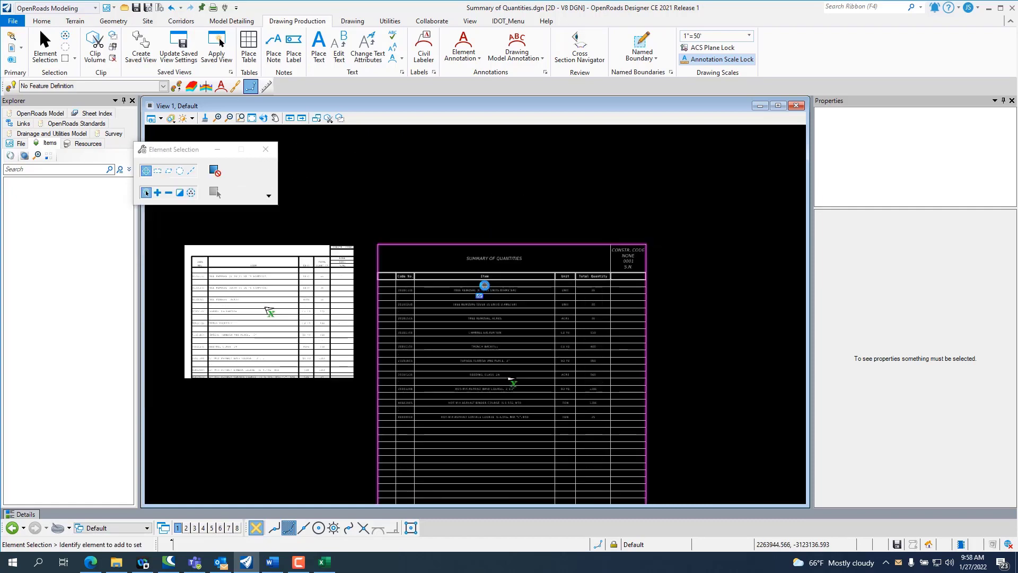
Step: Examine the newly placed table from its heading down to its last rows and compare it with the first table
scroll(487, 190, down, 2)
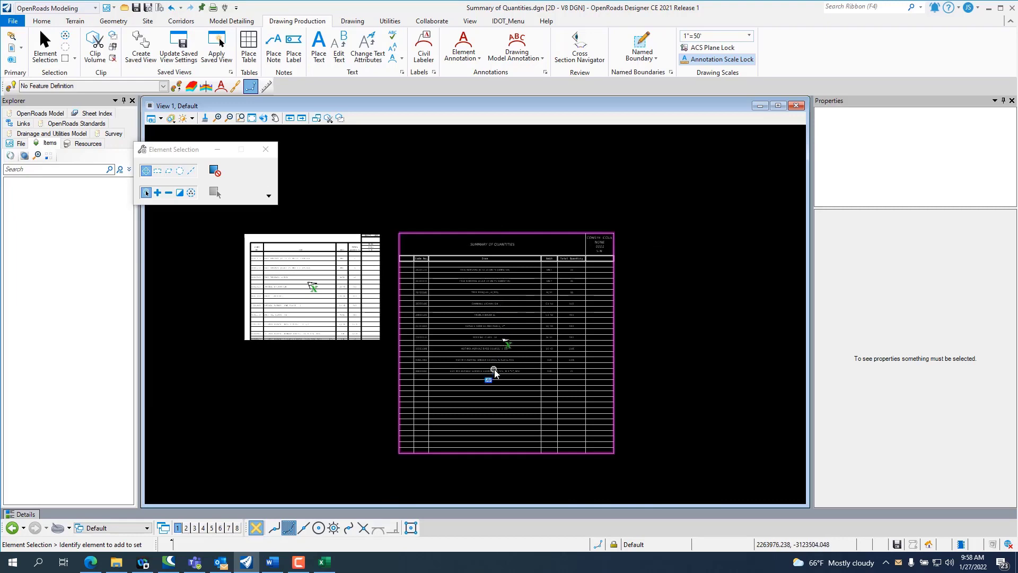
scroll(491, 372, up, 2)
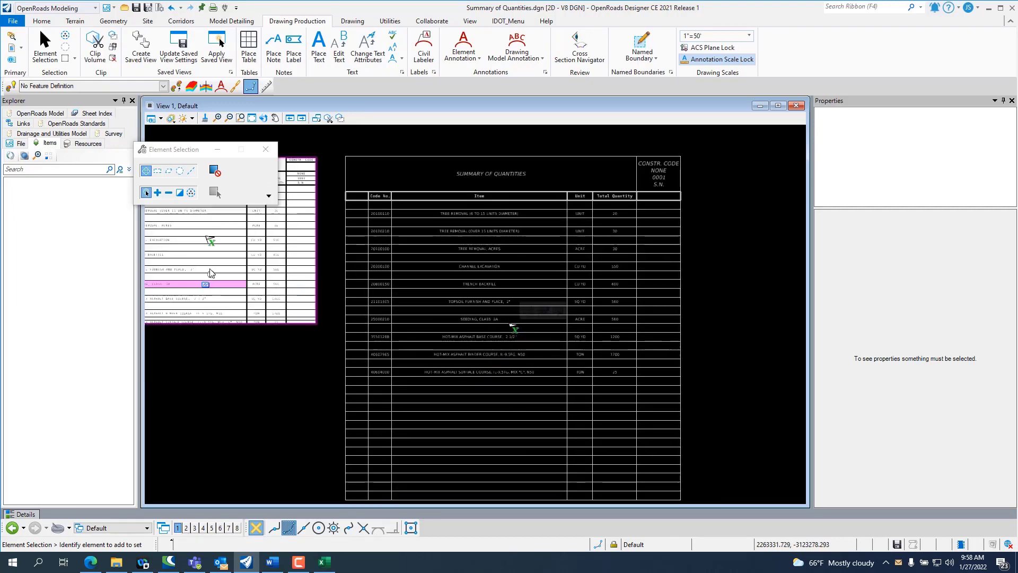
scroll(512, 334, up, 3)
scroll(514, 392, down, 2)
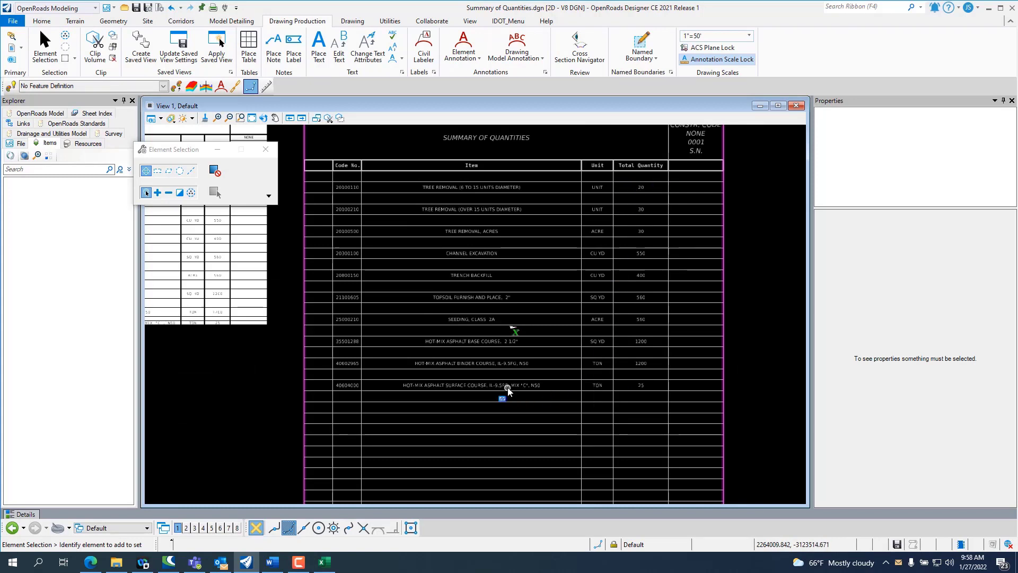
scroll(562, 330, down, 2)
scroll(598, 448, up, 2)
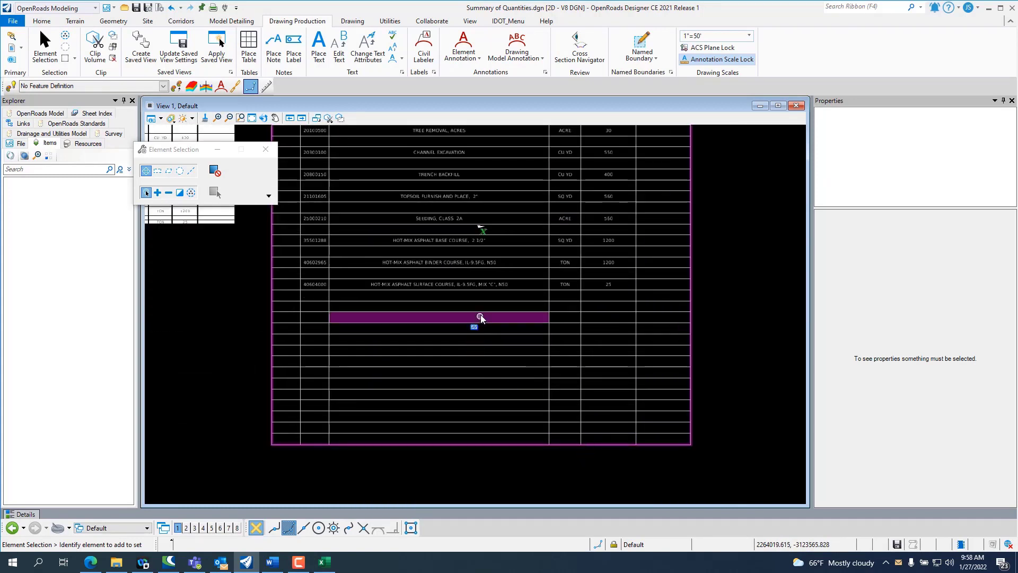
Step: Shorten the new table's break height to about 451.5 feet so that it splits into two side-by-side sub-tables
click(611, 448)
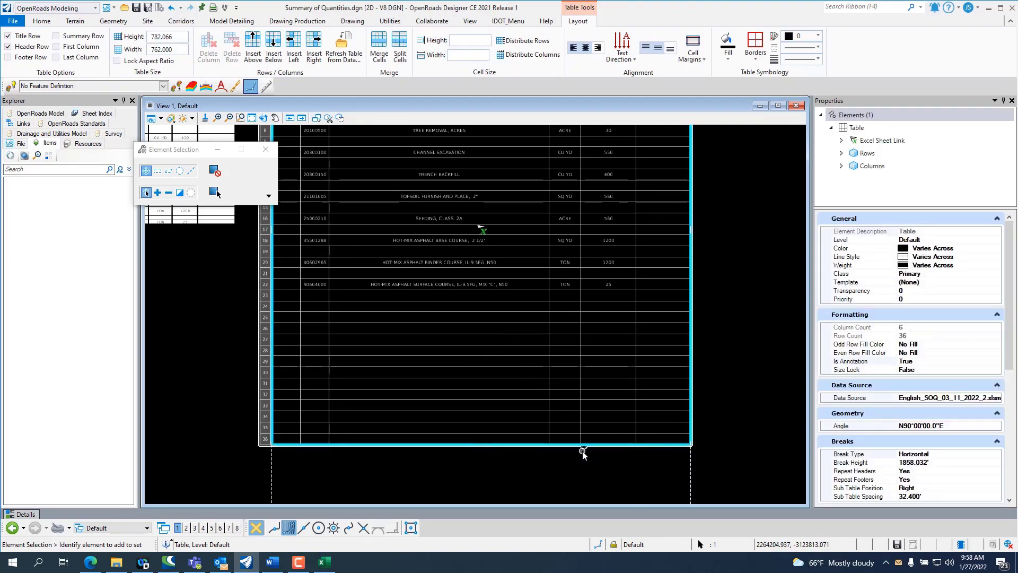
scroll(517, 437, down, 2)
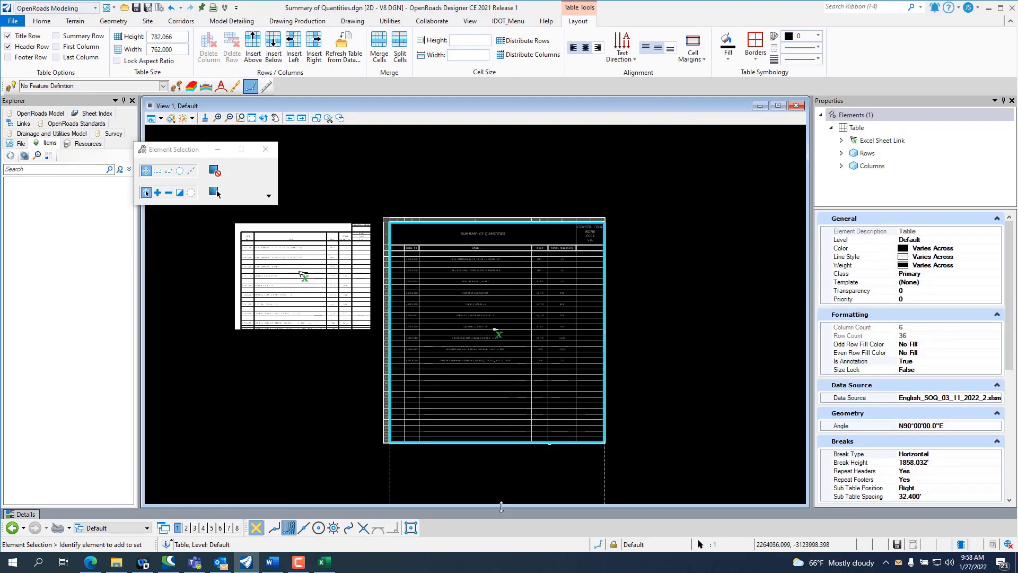
scroll(365, 371, down, 1)
scroll(517, 440, up, 4)
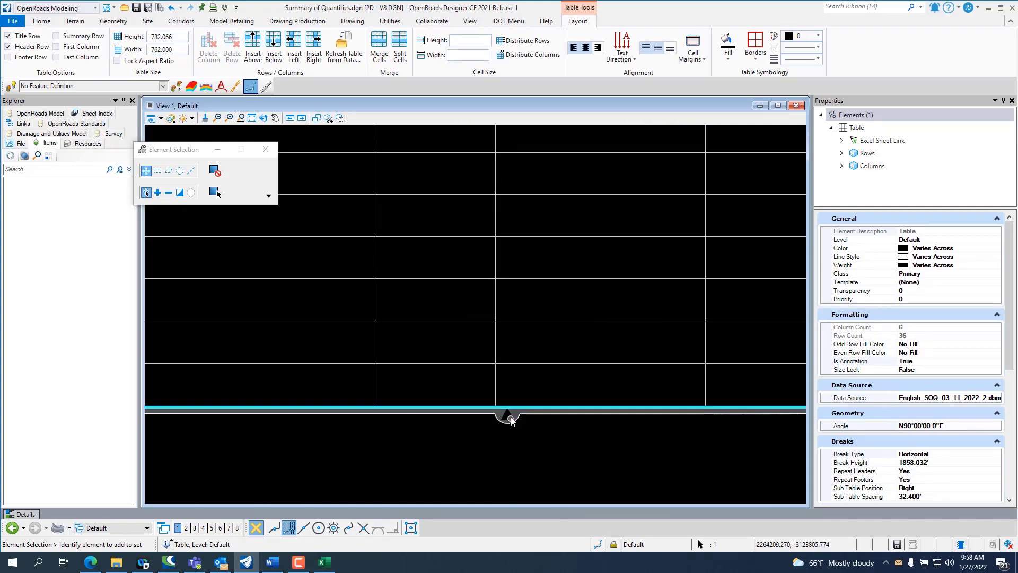
scroll(510, 416, down, 5)
scroll(530, 329, down, 1)
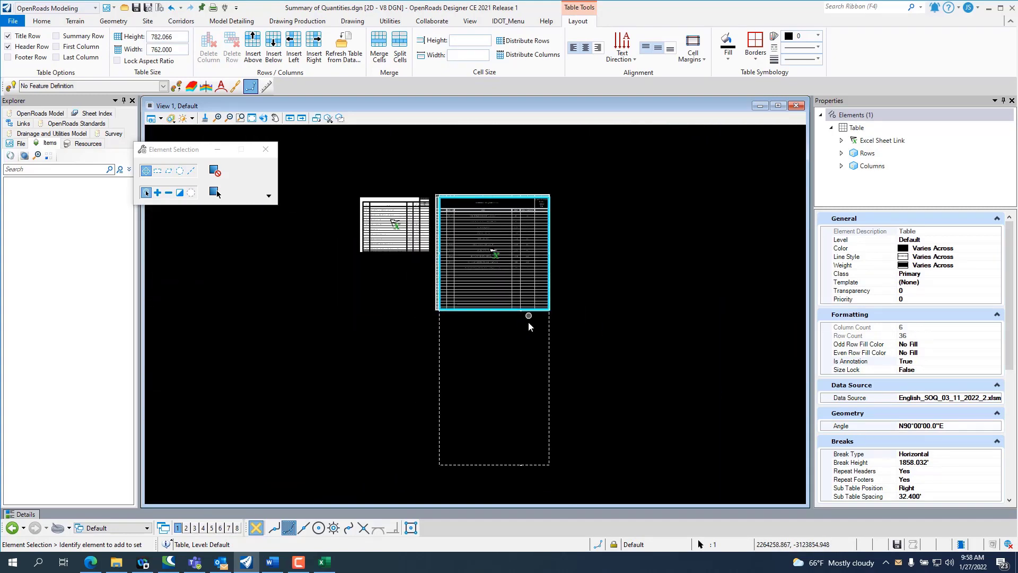
scroll(520, 461, up, 4)
drag(519, 444, 531, 227)
scroll(531, 227, down, 1)
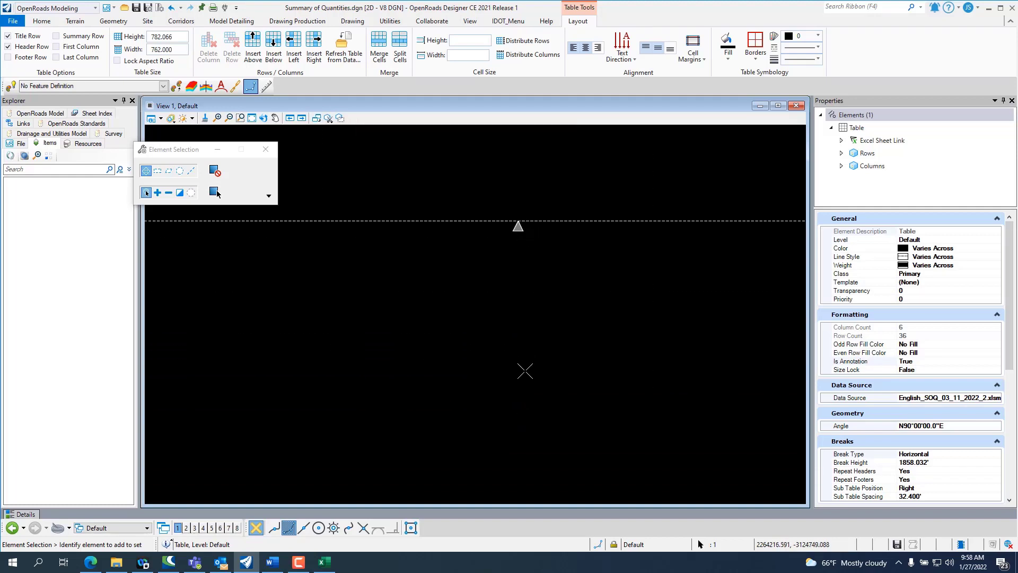
scroll(520, 388, down, 1)
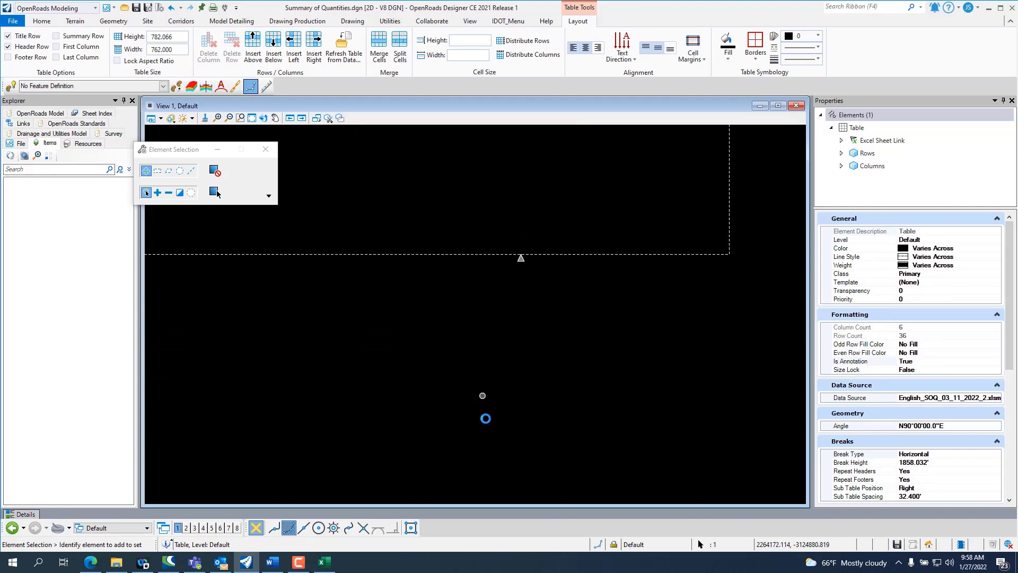
scroll(484, 418, down, 3)
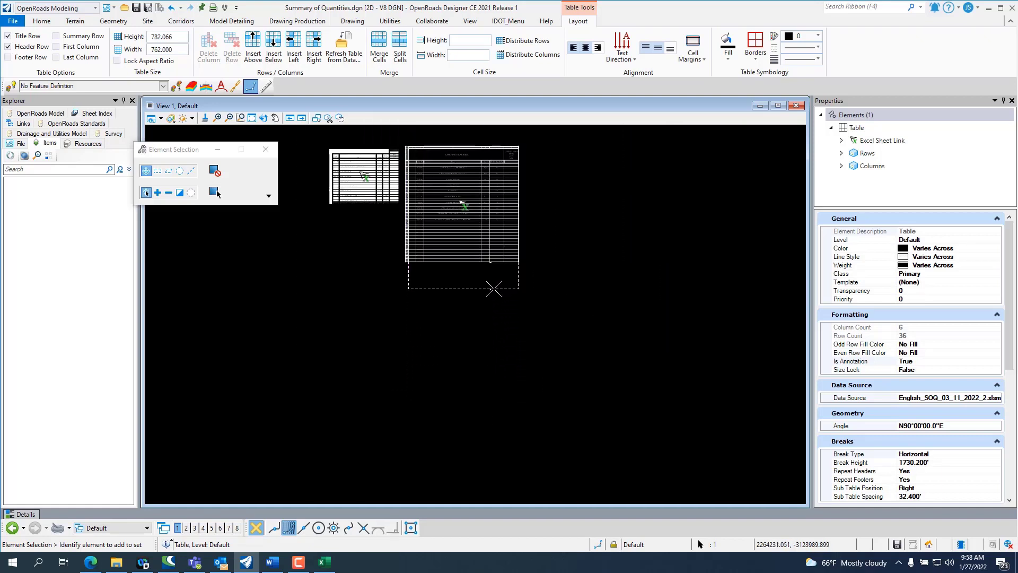
drag(493, 289, 499, 214)
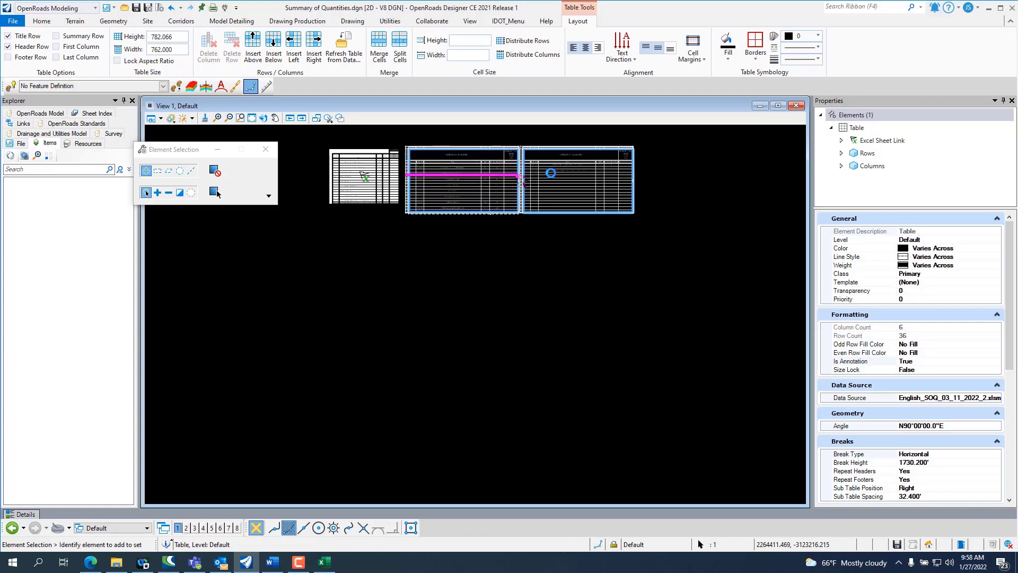
Step: Examine the table's break properties and the heading rows of the second sub-table, and clear the selection
scroll(522, 180, up, 1)
scroll(567, 175, up, 2)
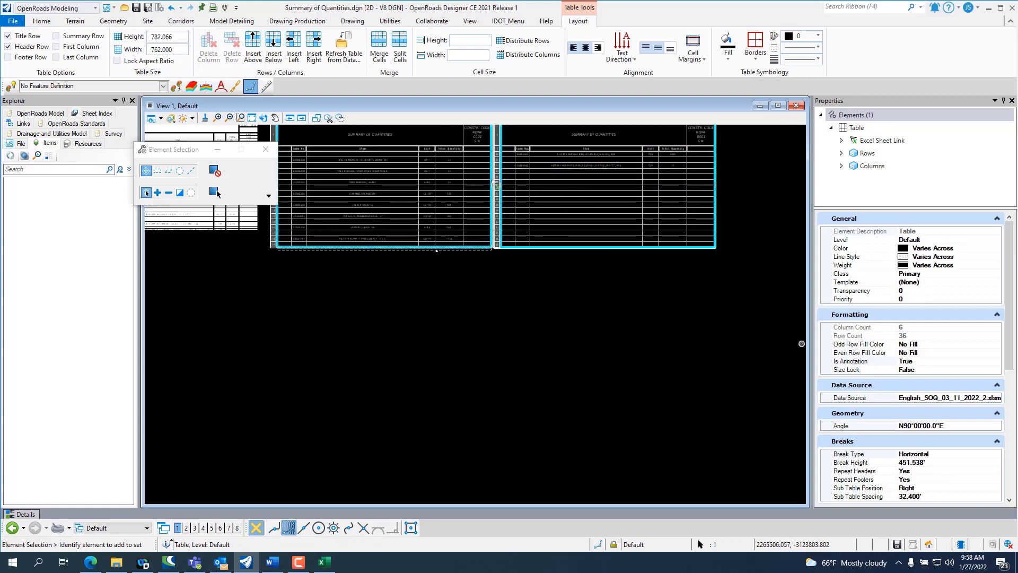
drag(1006, 280, 1012, 359)
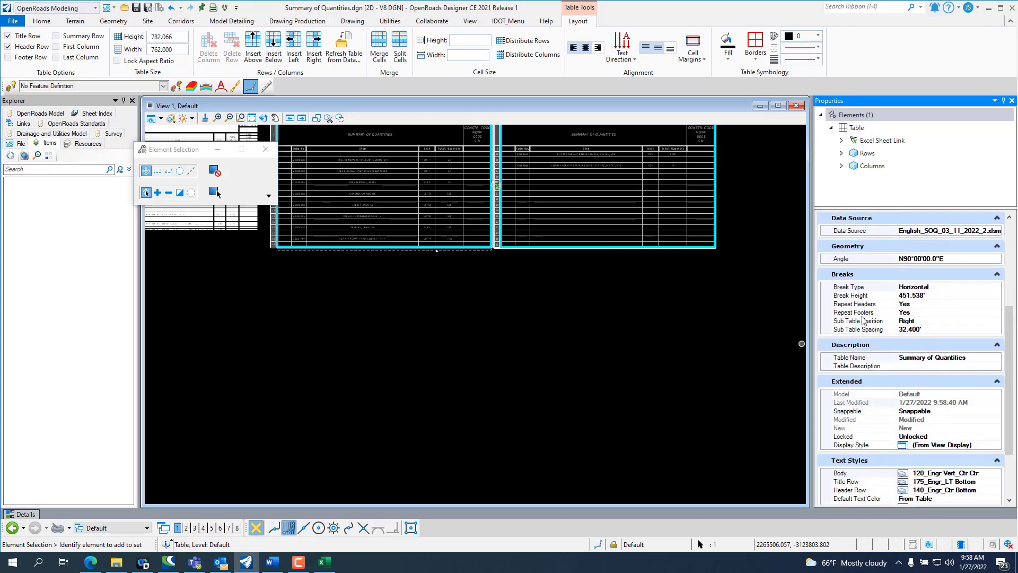
scroll(463, 341, down, 2)
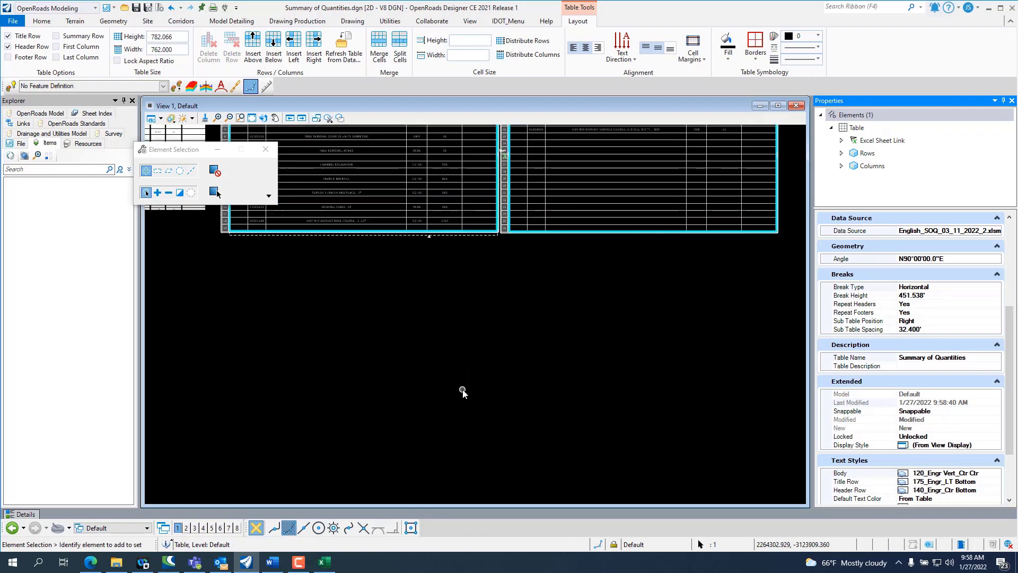
scroll(625, 244, up, 3)
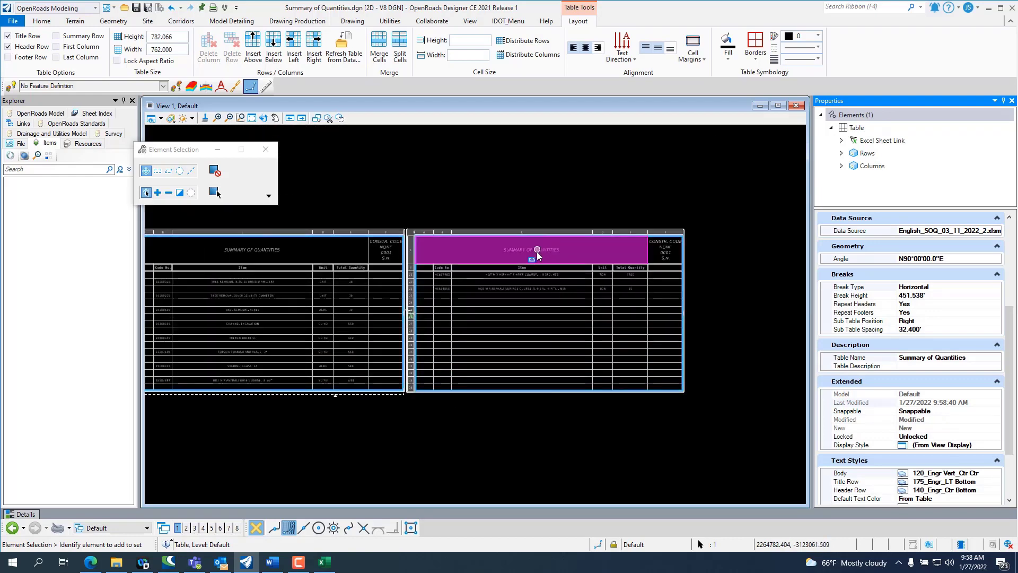
scroll(464, 307, up, 2)
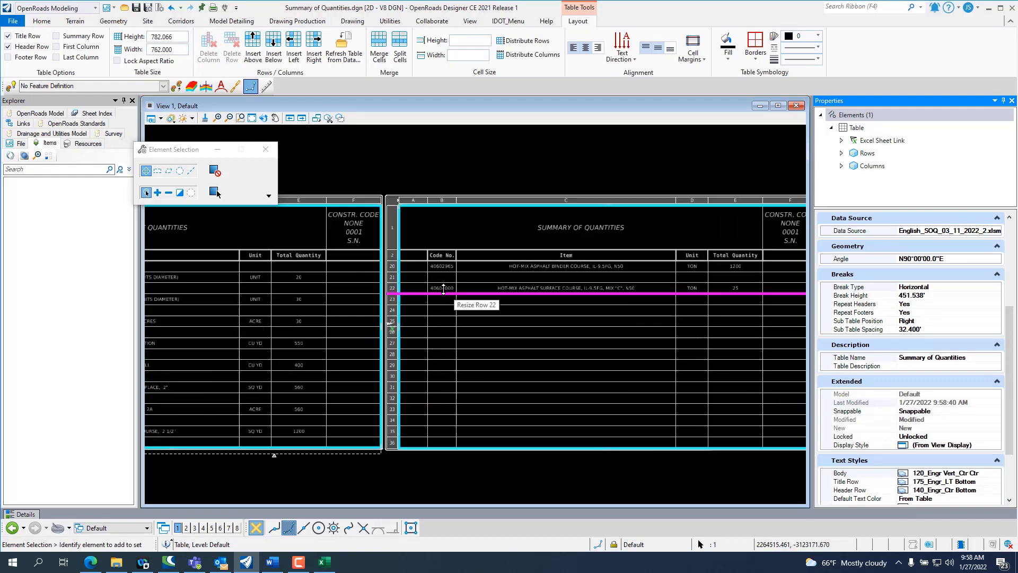
scroll(477, 310, down, 2)
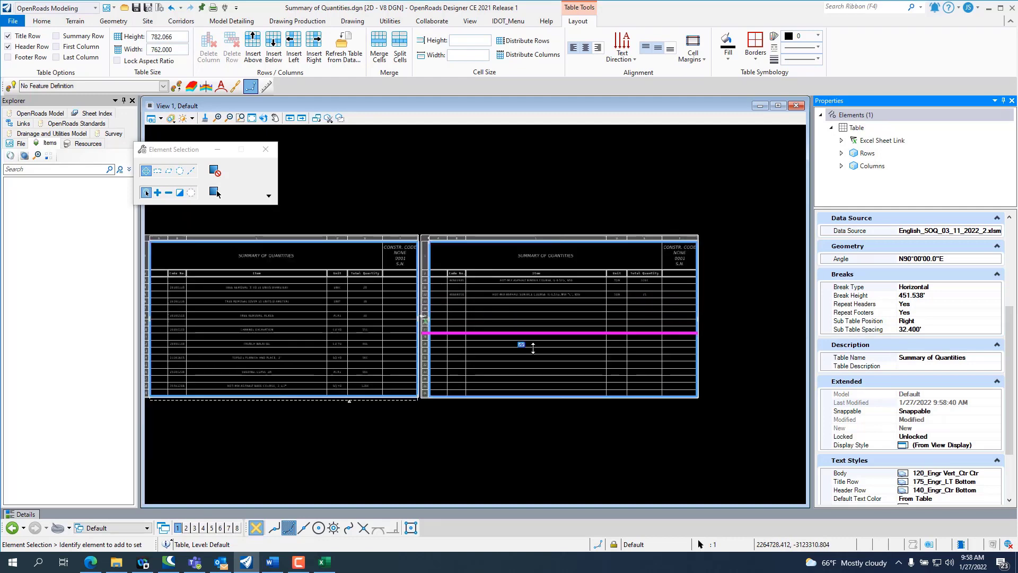
click(512, 448)
scroll(570, 387, down, 2)
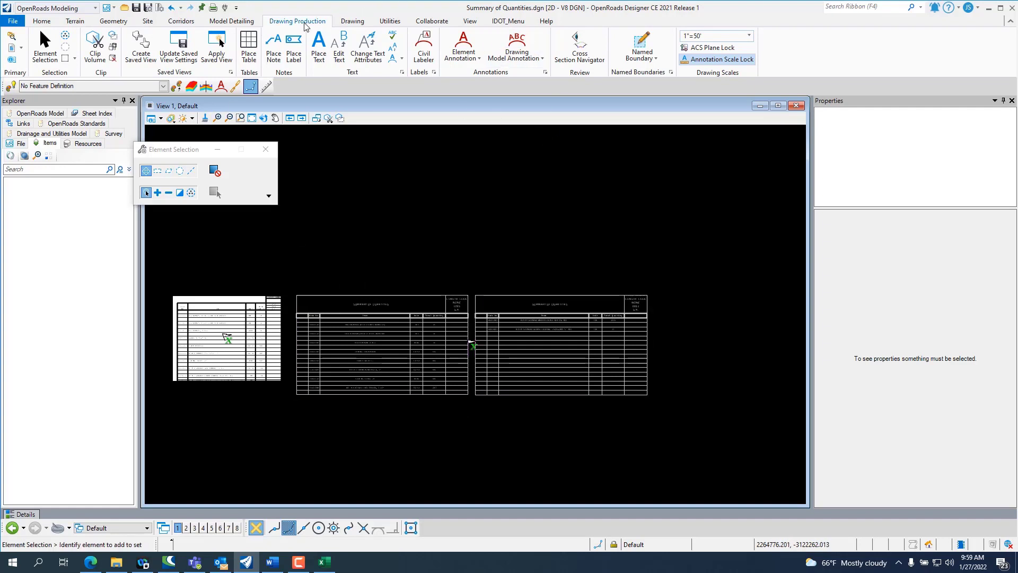
Step: Set up a named boundary from the Detail Sheet drawing boundary, named Summary of Quantities, with a detail scale of 1"=50'
click(643, 63)
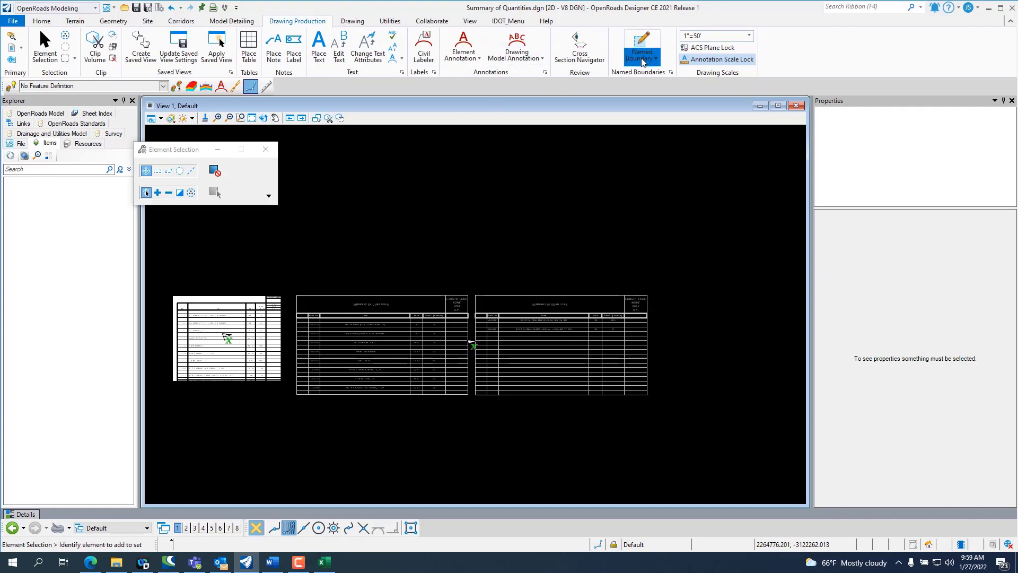
click(656, 74)
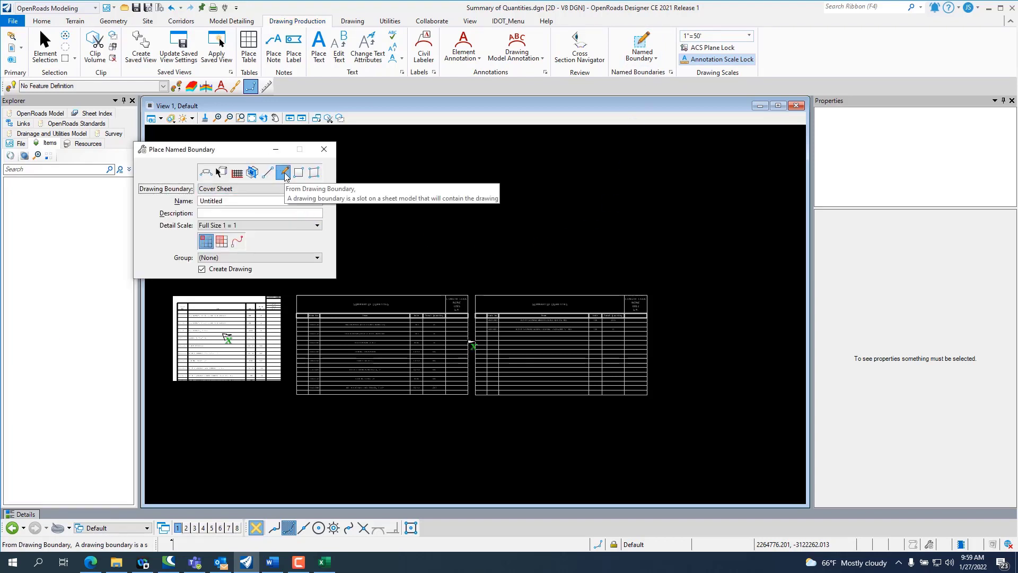
click(281, 189)
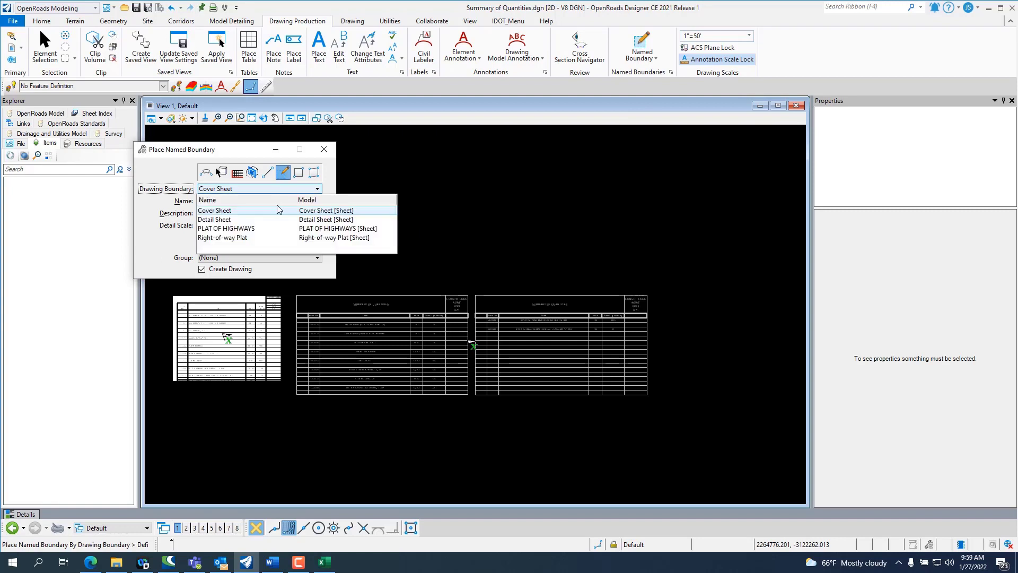
click(209, 220)
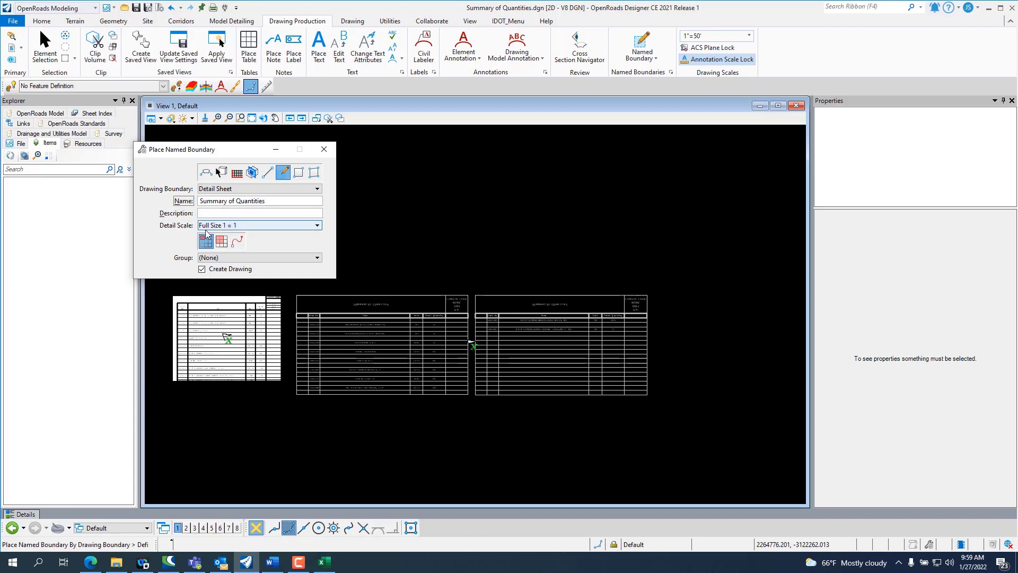
click(251, 227)
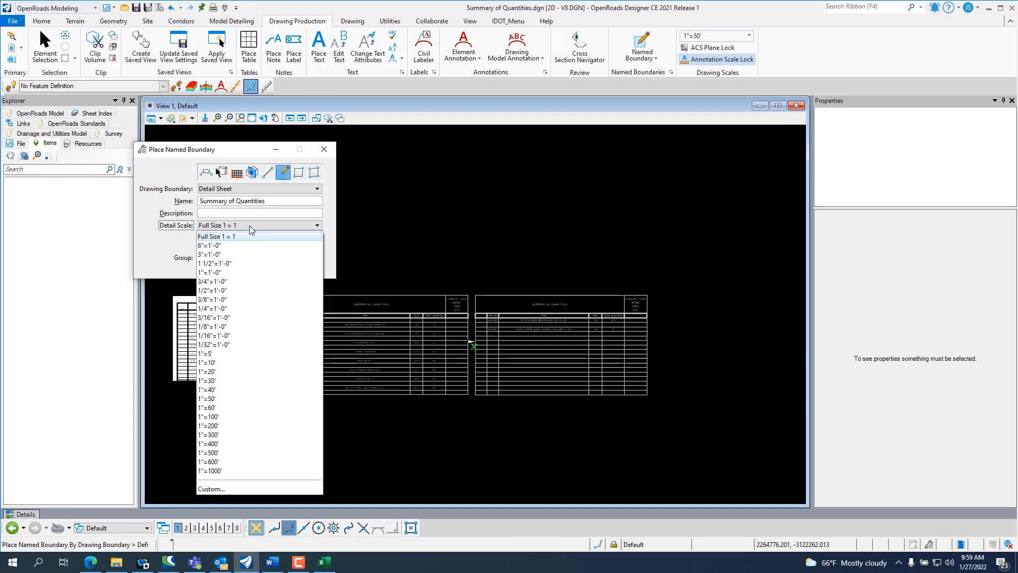
click(245, 400)
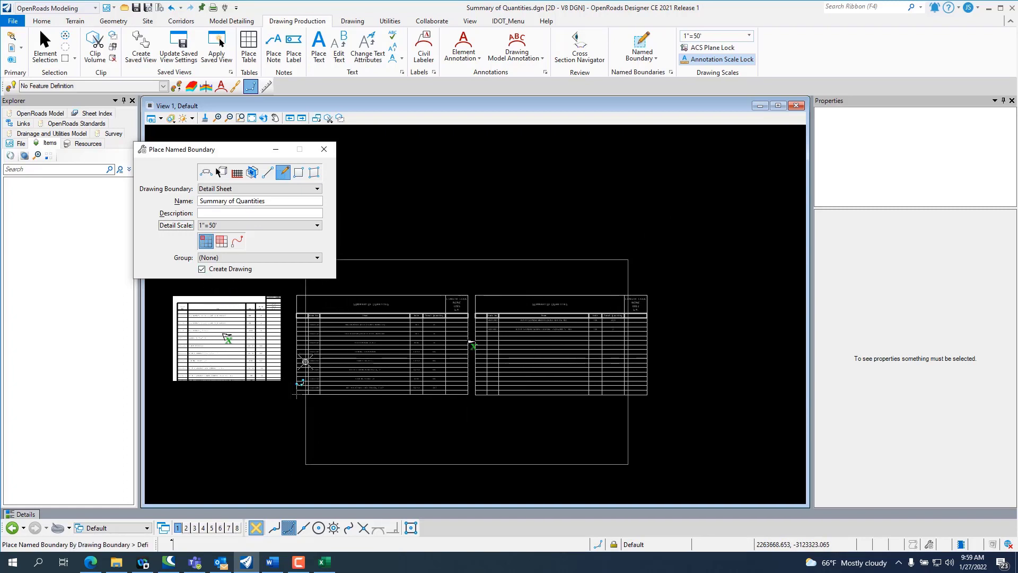
click(314, 227)
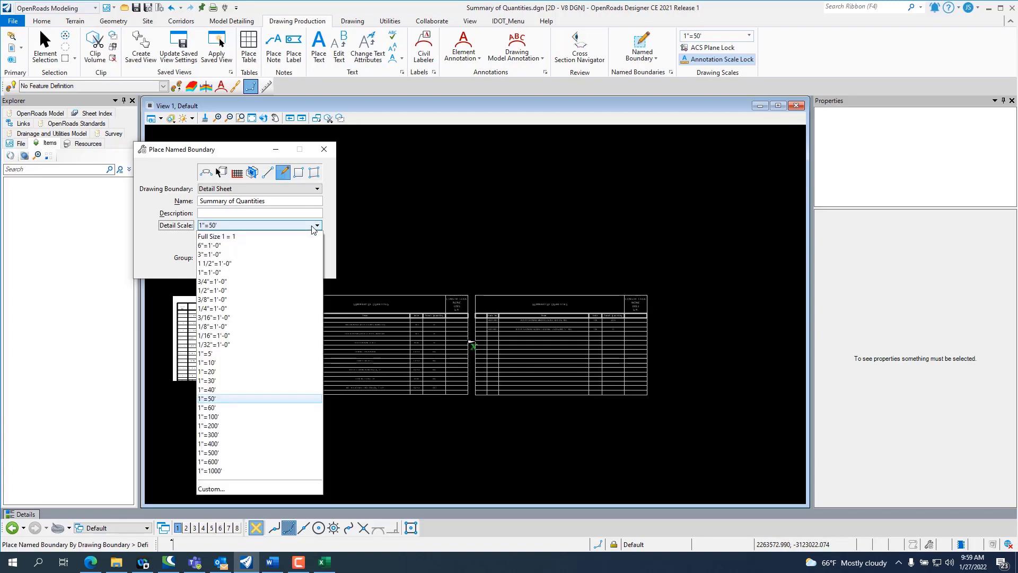
click(259, 416)
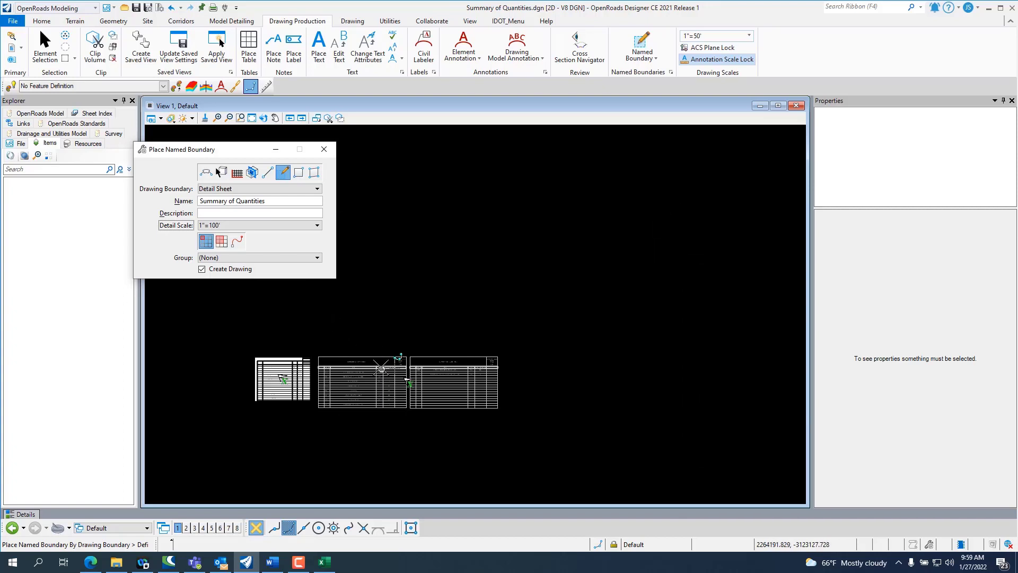
click(324, 149)
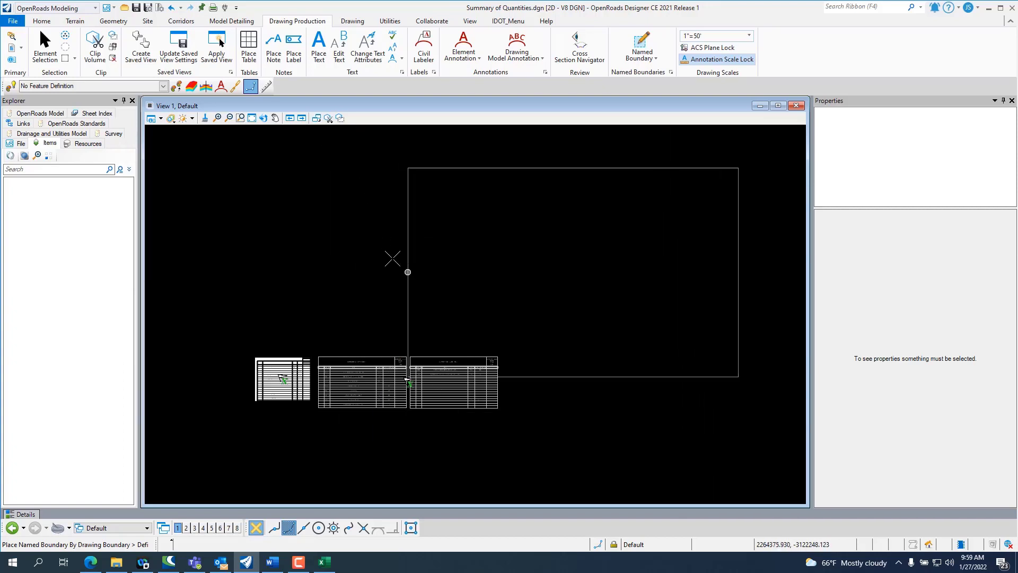
click(48, 45)
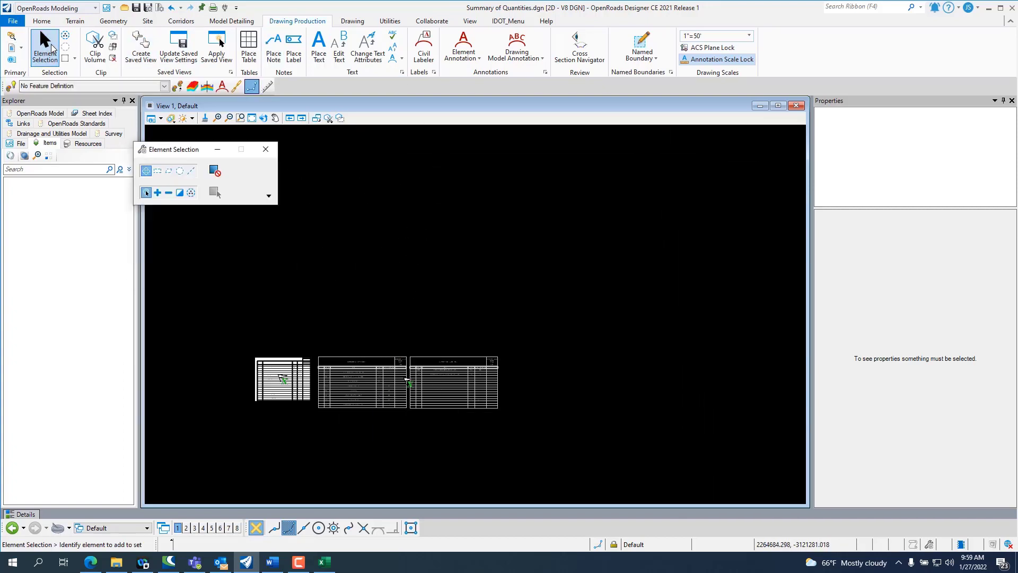
Step: Lengthen the split table's break height to about 812.5 feet so that it becomes one continuous table
scroll(413, 411, up, 3)
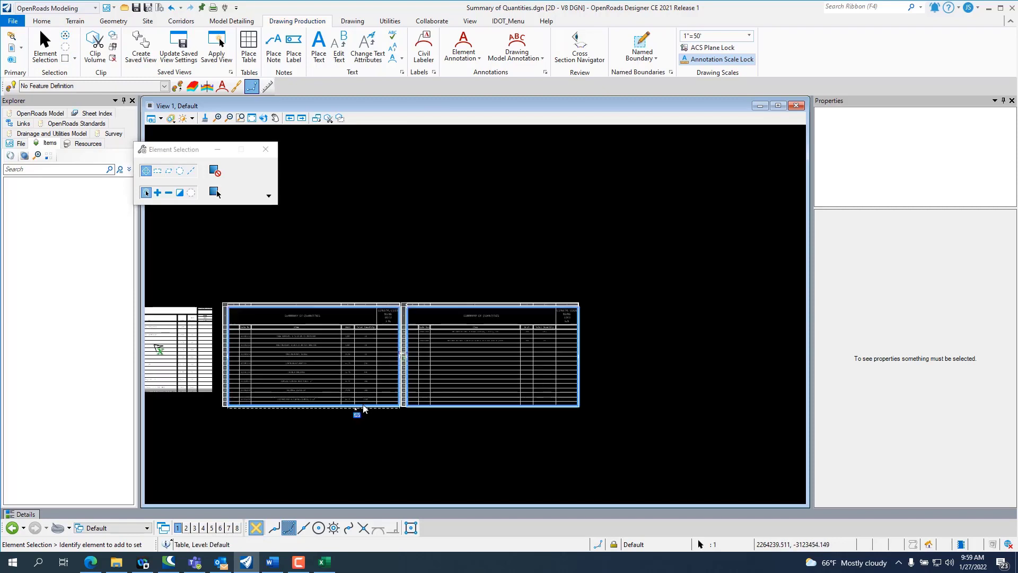
click(358, 412)
drag(356, 411, 361, 491)
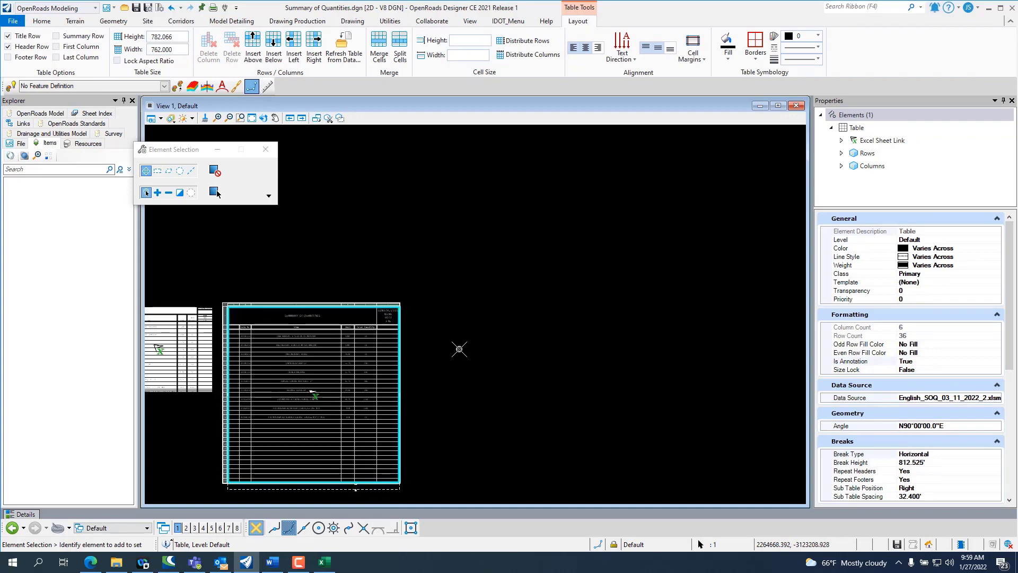
Step: Place the Summary of Quantities Detail Sheet named boundary at 1"=50' scale so that it encloses the whole single table
click(317, 21)
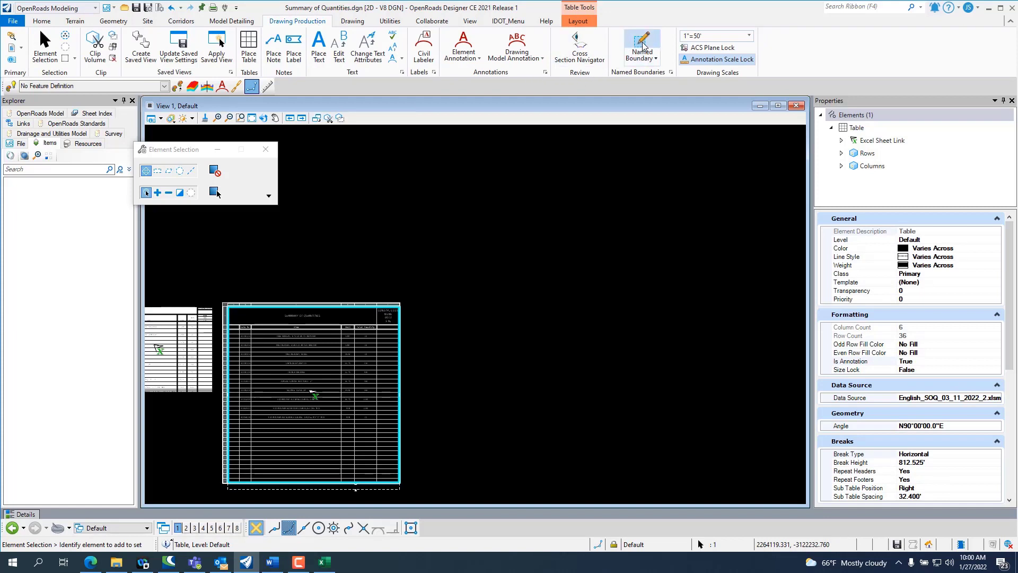
click(642, 56)
click(651, 76)
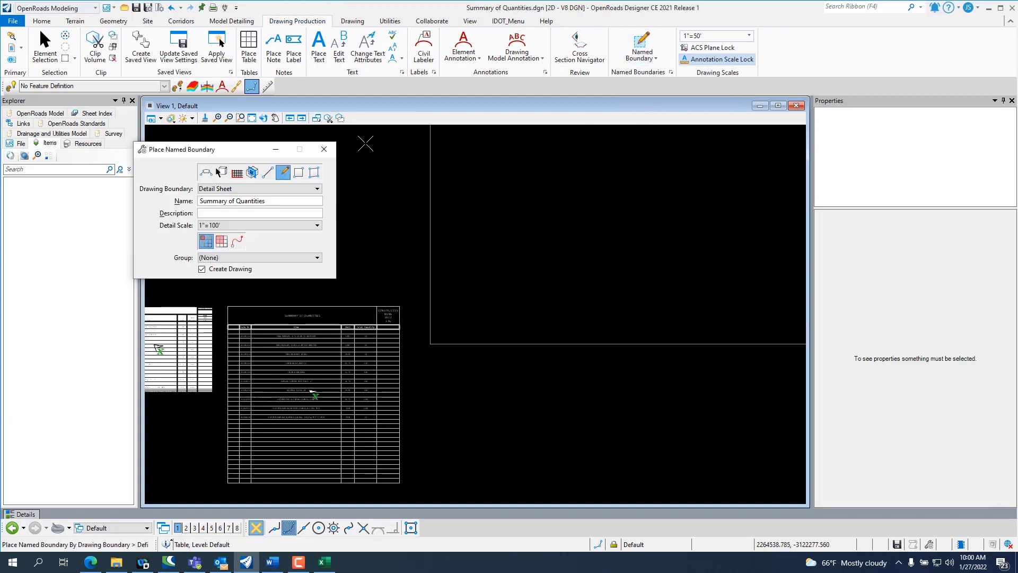
click(267, 225)
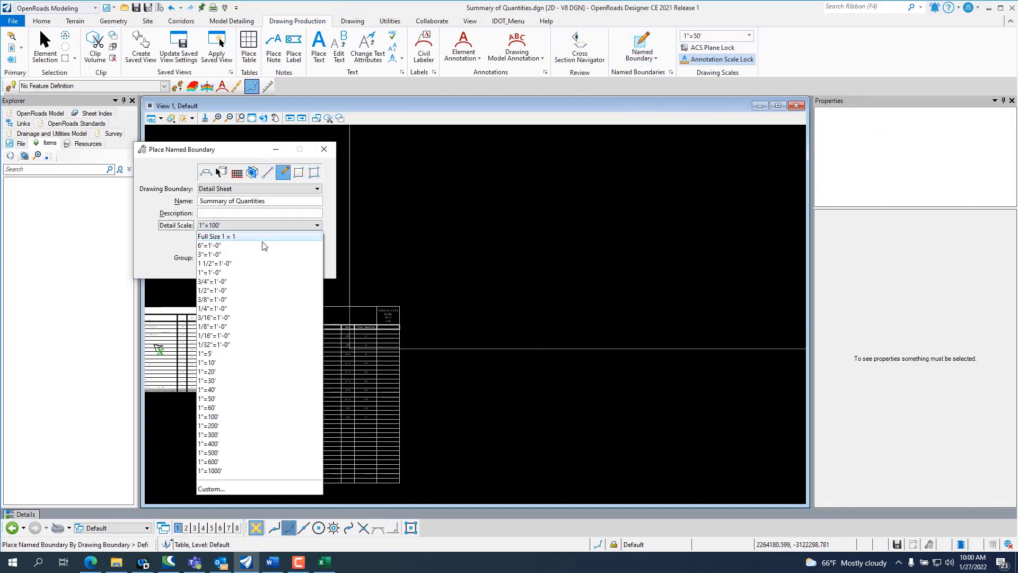
click(226, 399)
scroll(550, 321, down, 2)
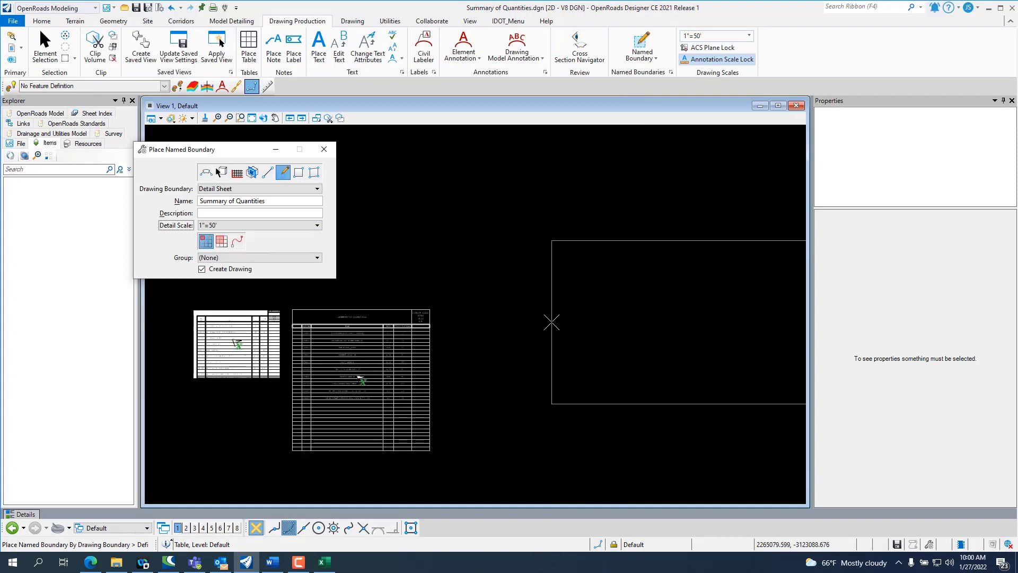
scroll(340, 381, up, 2)
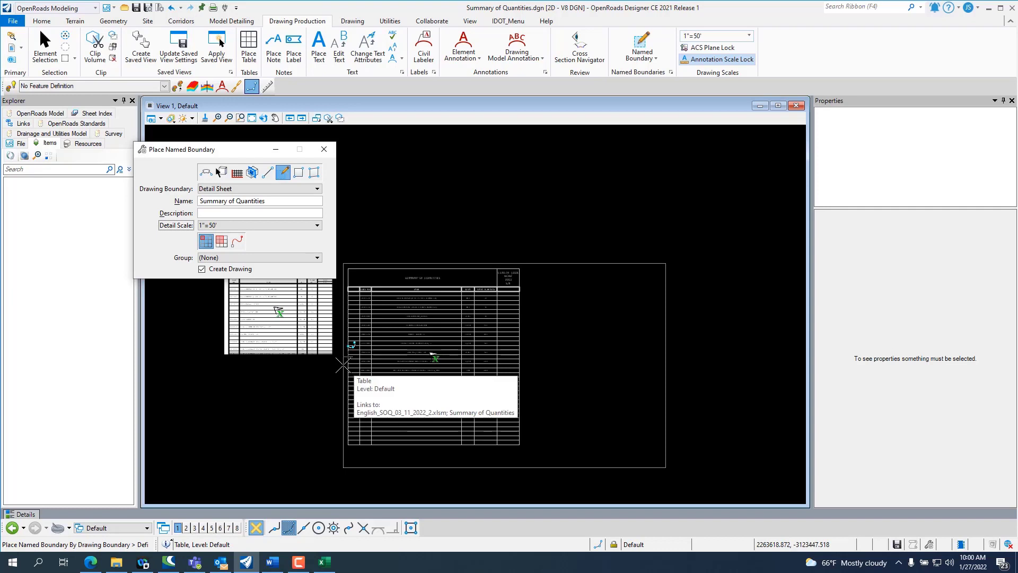
click(343, 365)
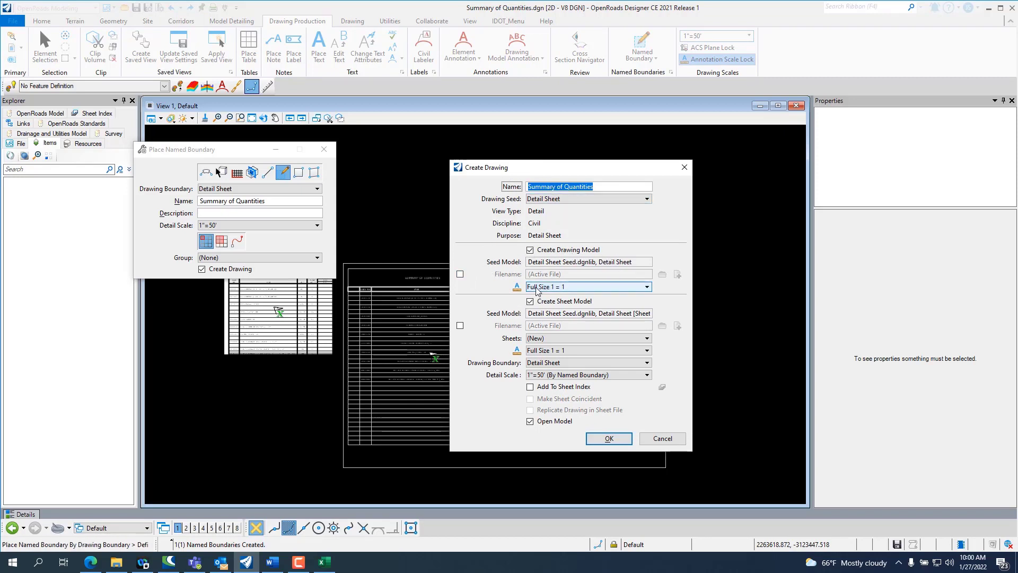
Step: Set the drawing model's annotation scale to 1"=50' and create the Summary of Quantities drawing and sheet models
click(567, 287)
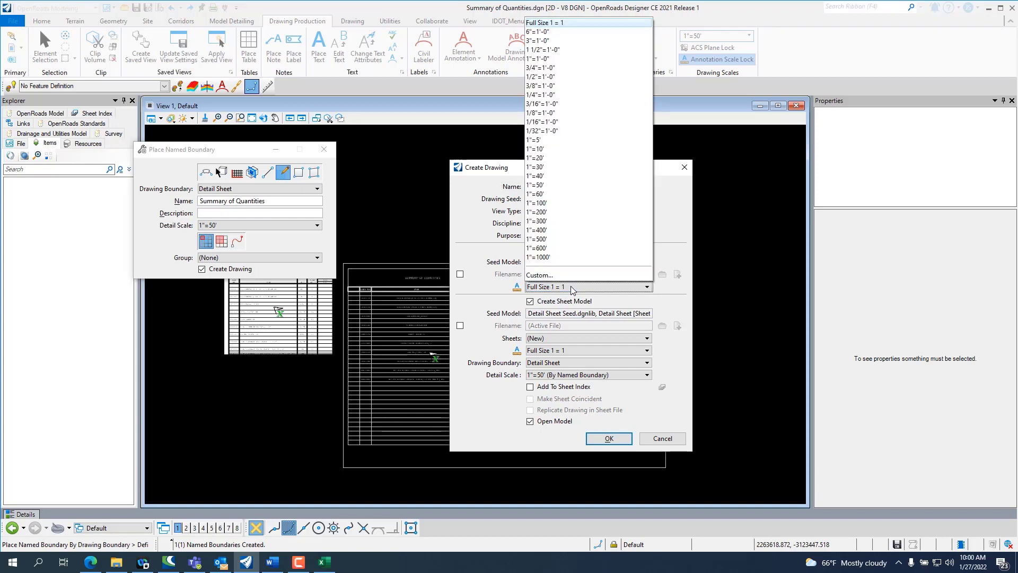
click(560, 185)
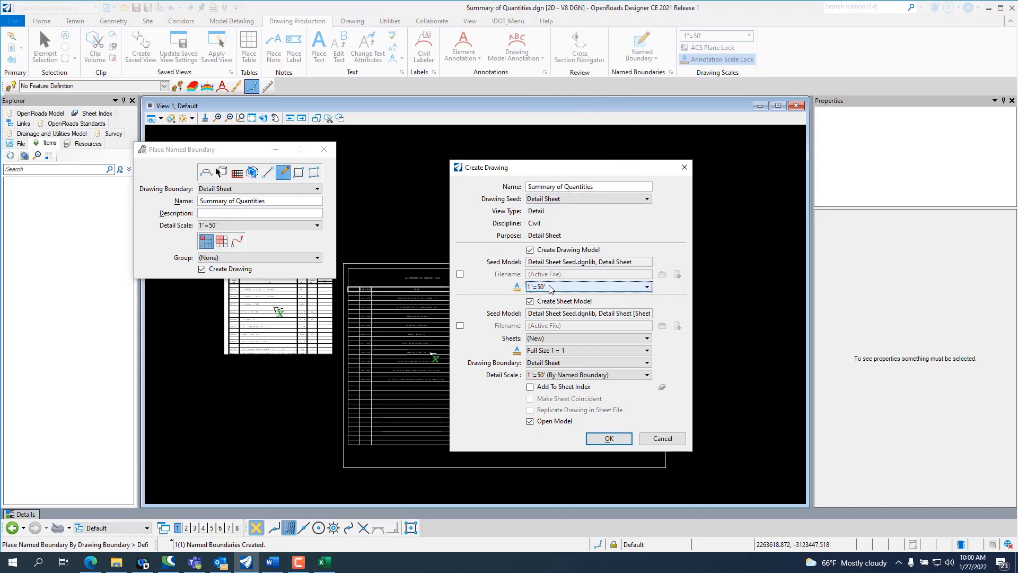
click(607, 438)
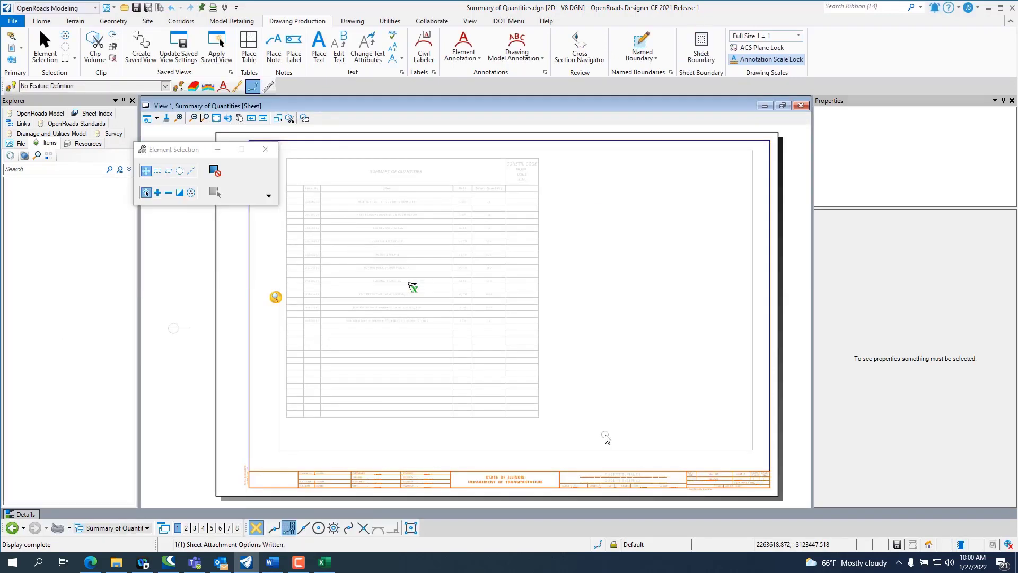
Step: Examine the new sheet's title block fields, including the sheet title, sheet number and contract number, and the table's fit
scroll(615, 477, up, 3)
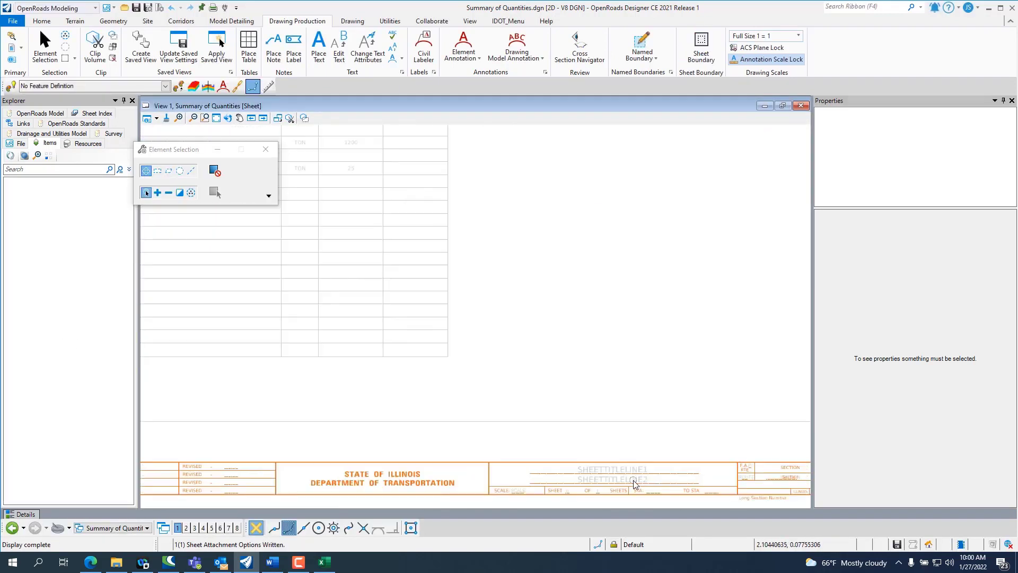
scroll(634, 483, down, 3)
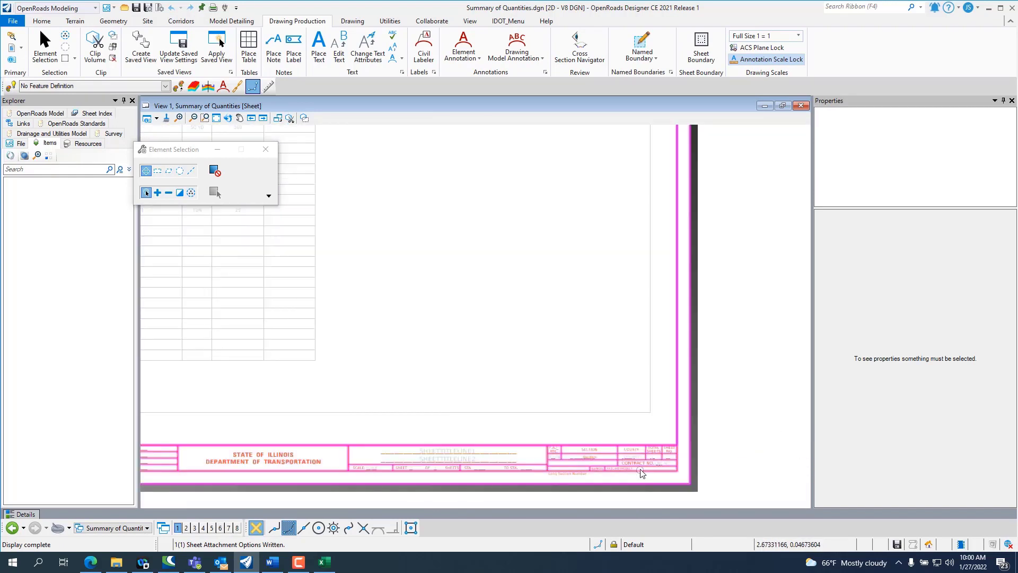
scroll(671, 460, up, 3)
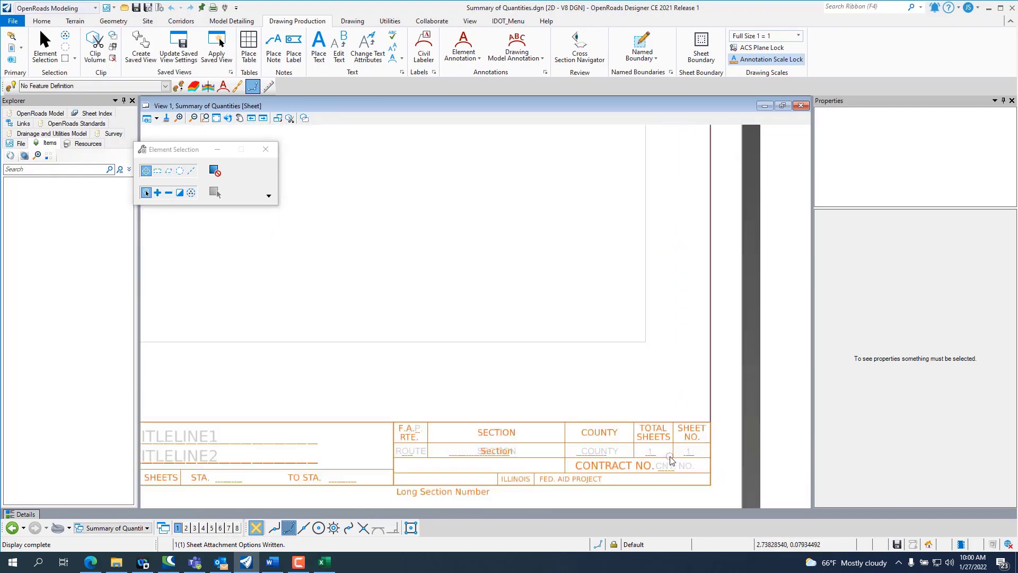
scroll(522, 466, down, 3)
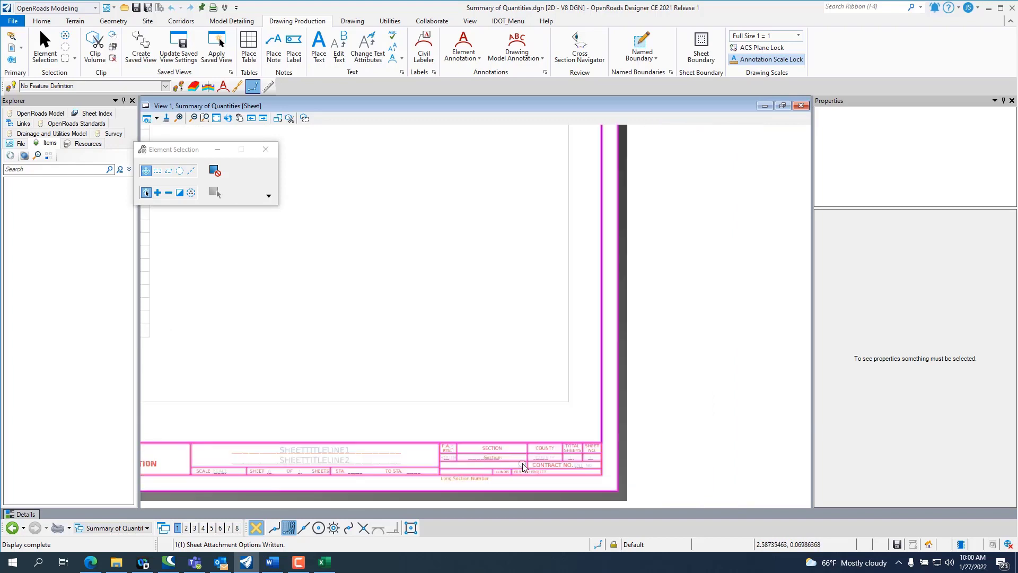
scroll(522, 467, down, 5)
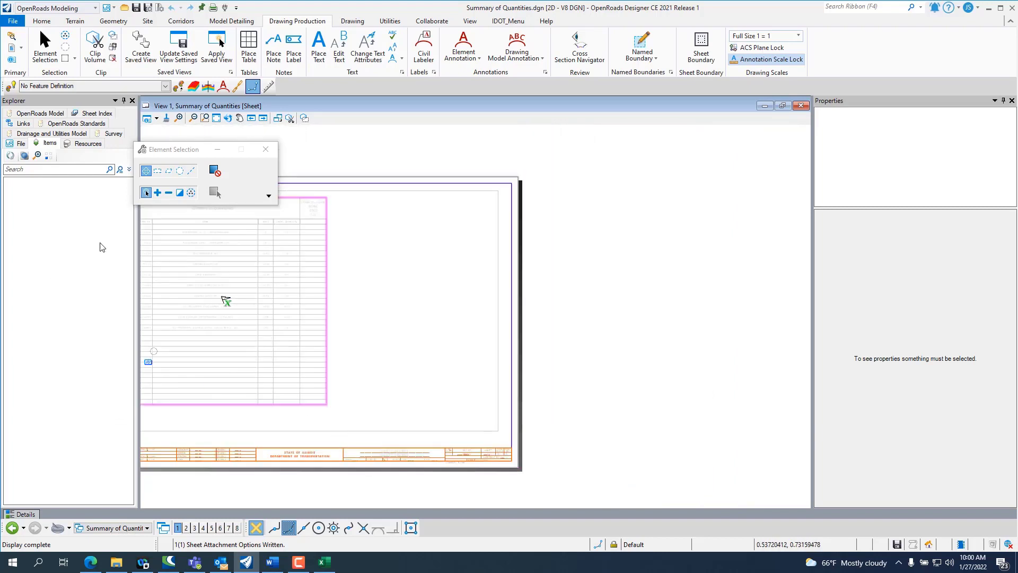
scroll(398, 388, down, 2)
scroll(345, 357, up, 4)
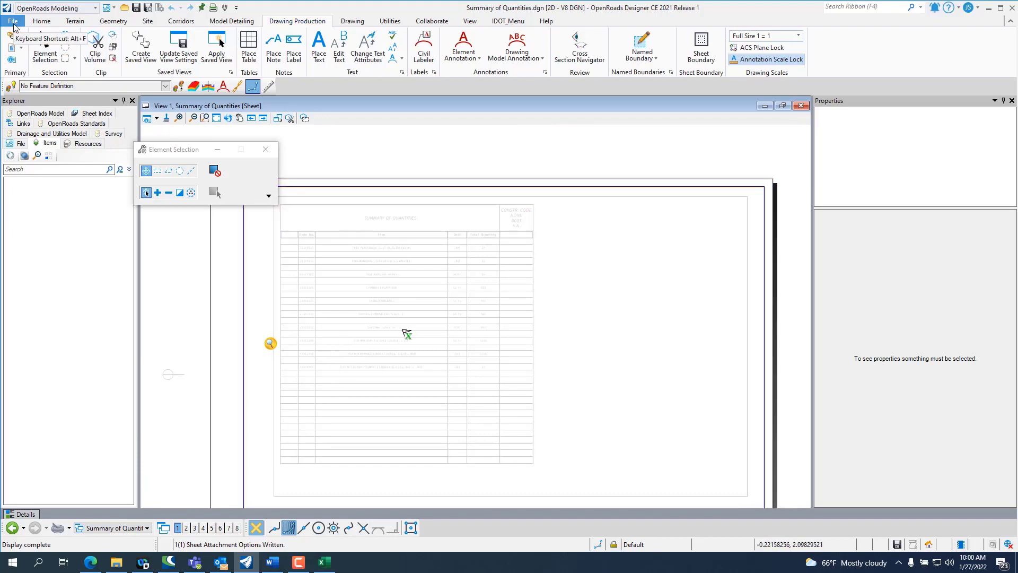
click(14, 24)
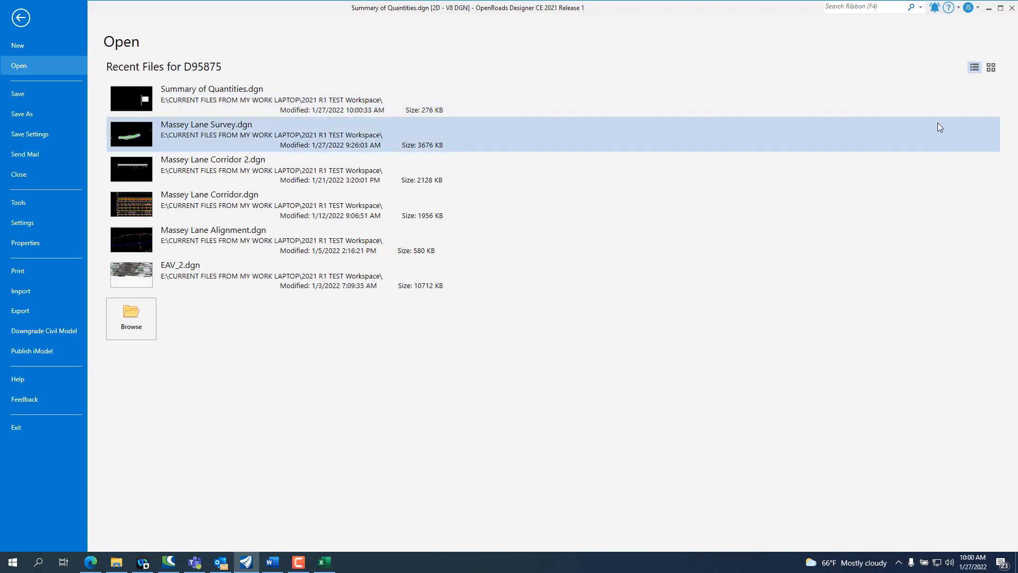
click(20, 18)
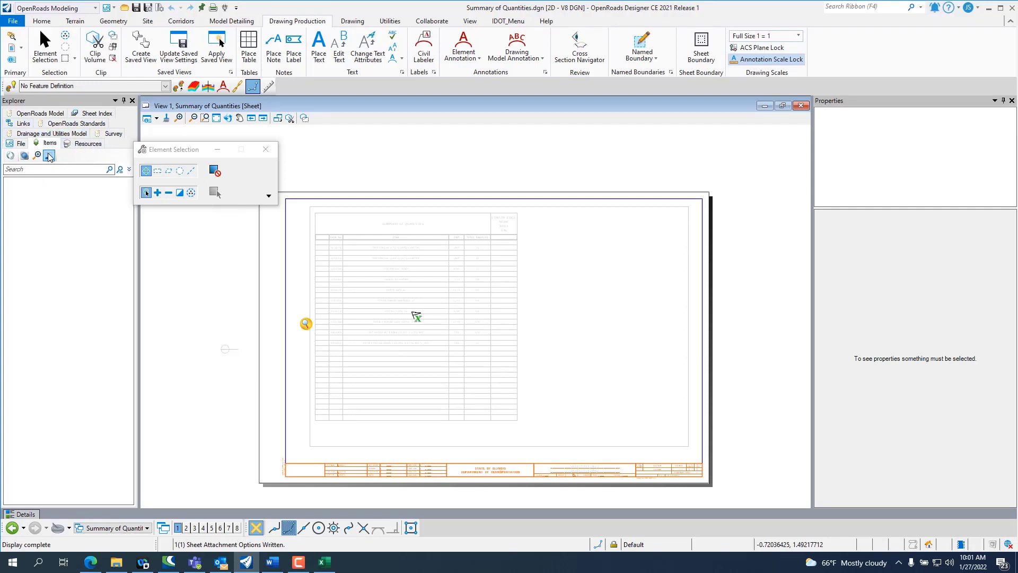
Step: Open the sheet index for editing and add the Summary of Quantities sheet model to it from the file's model list
click(95, 114)
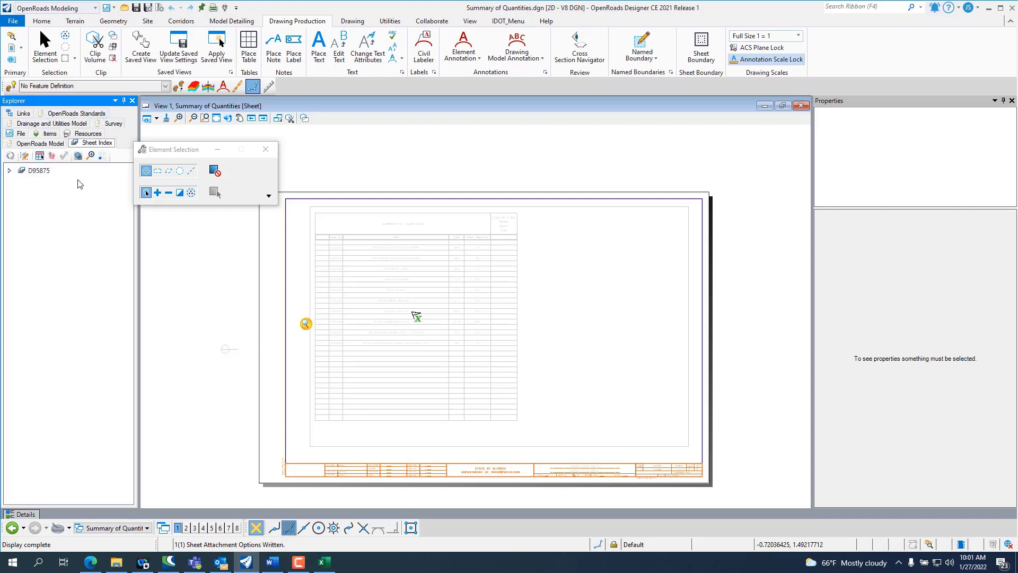
click(24, 157)
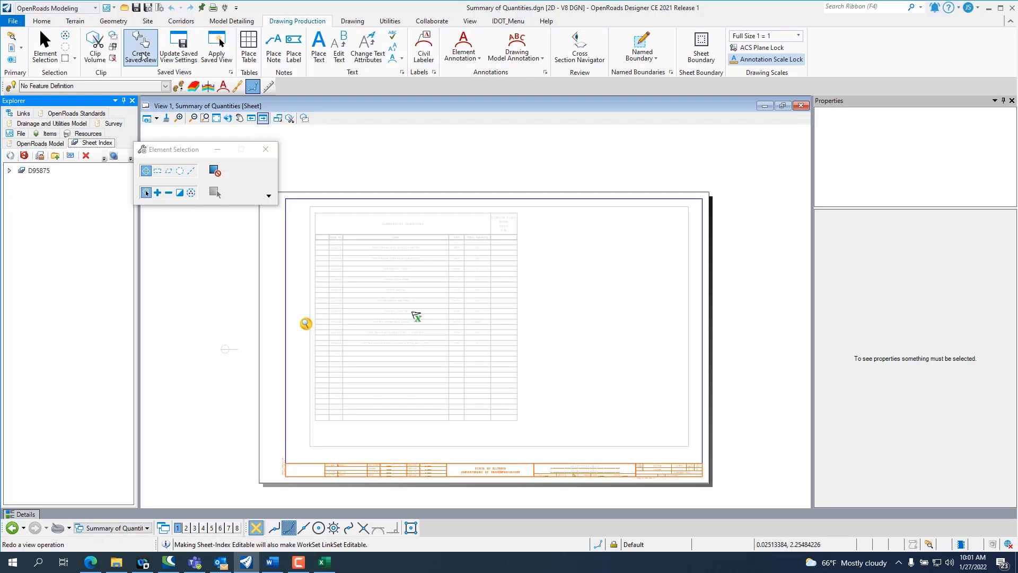
click(41, 21)
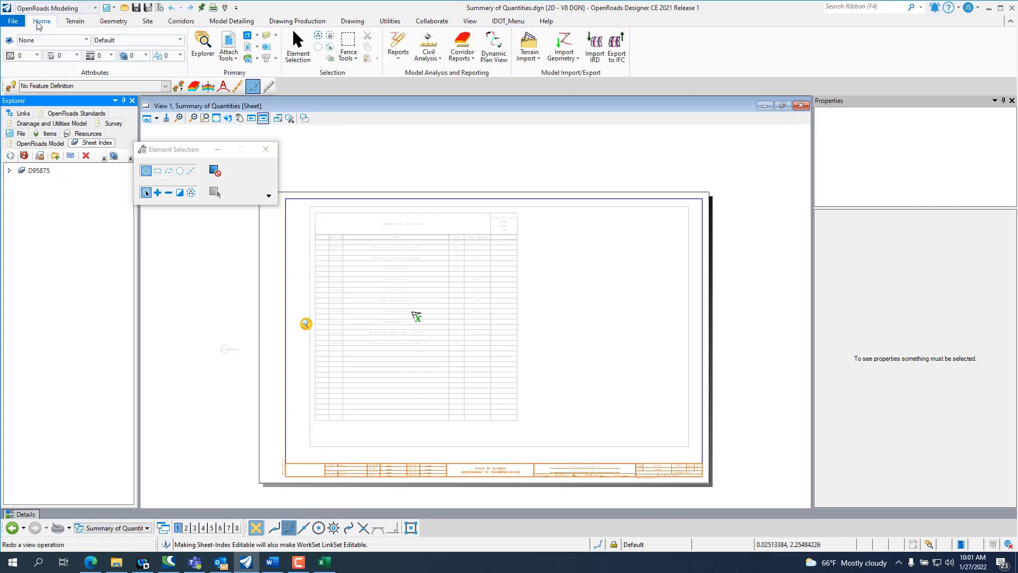
click(247, 36)
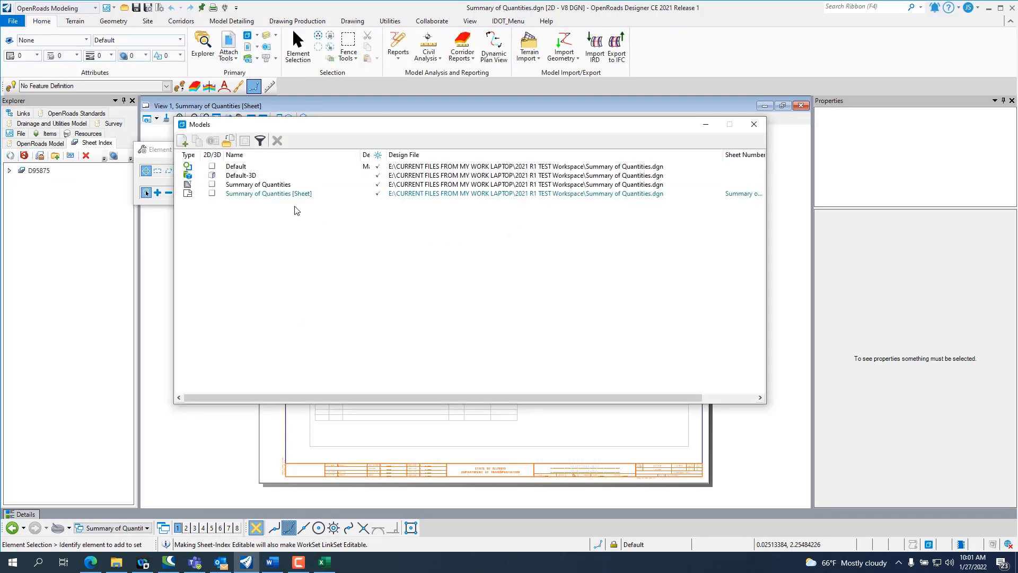
drag(286, 194, 67, 172)
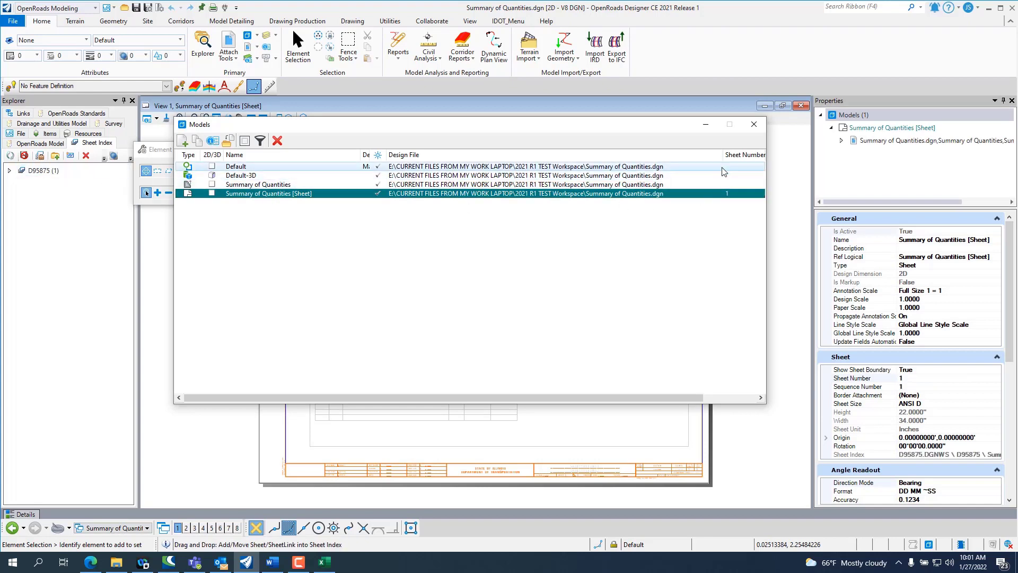
click(754, 124)
scroll(652, 487, up, 1)
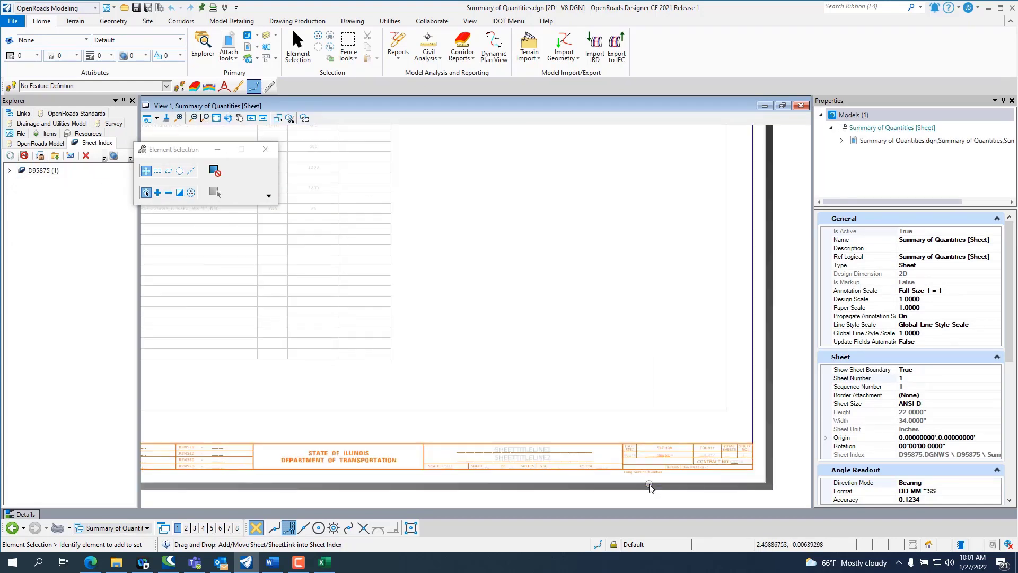
Step: Update the sheet model properties of the Summary of Quantities sheet from its entry under D95875 in the sheet index
scroll(613, 477, up, 2)
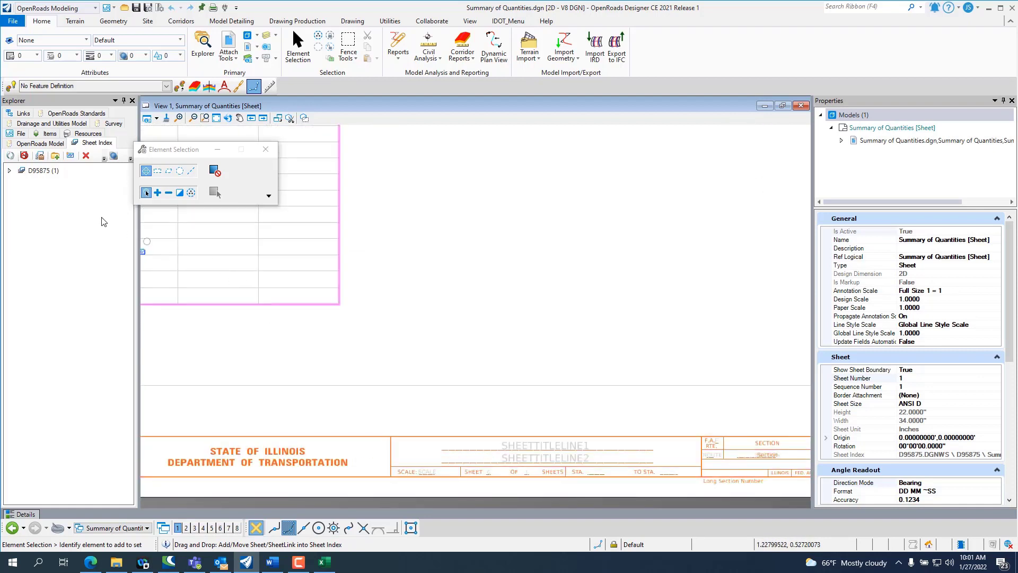
click(43, 171)
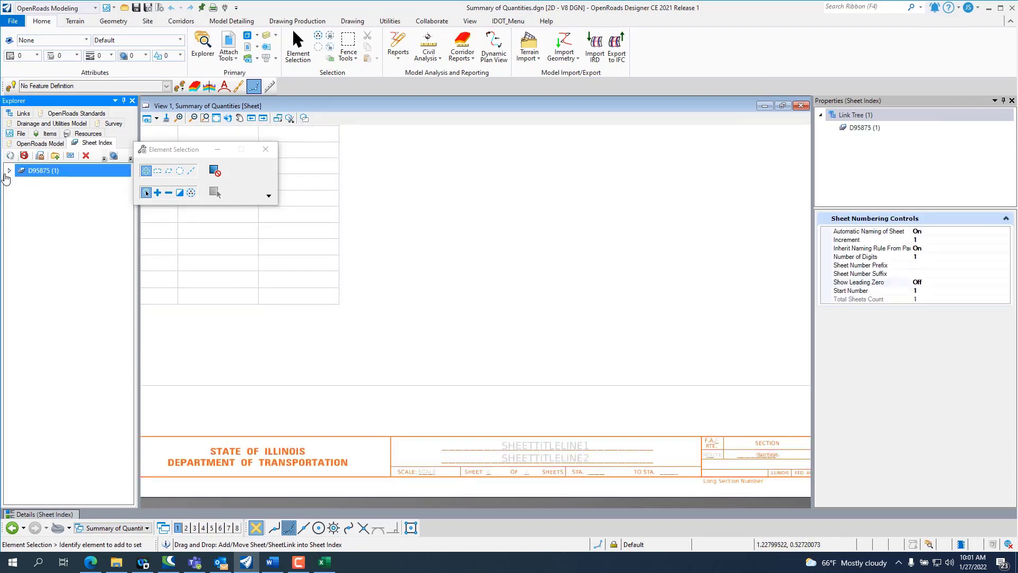
click(9, 170)
click(51, 184)
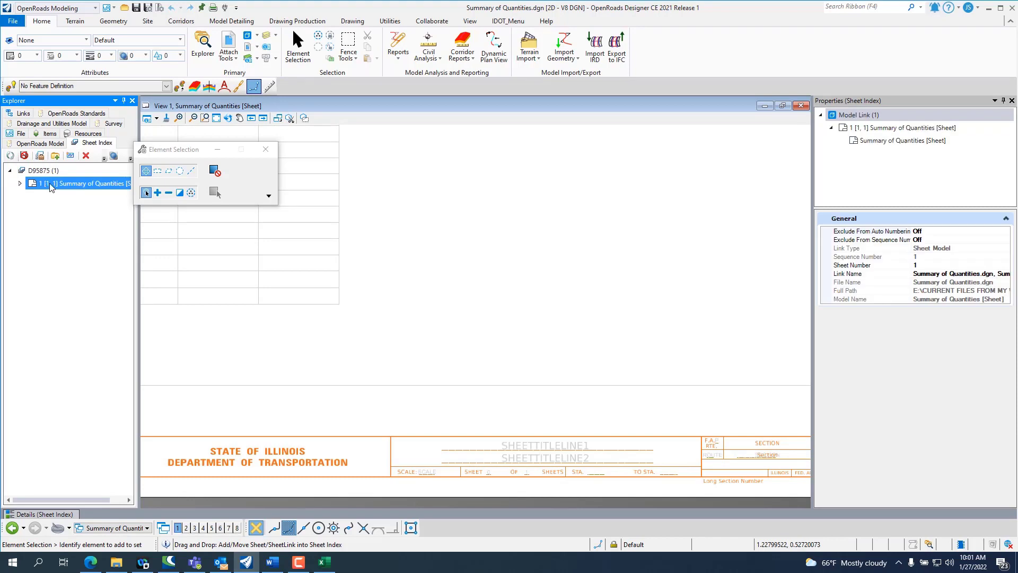
right_click(53, 184)
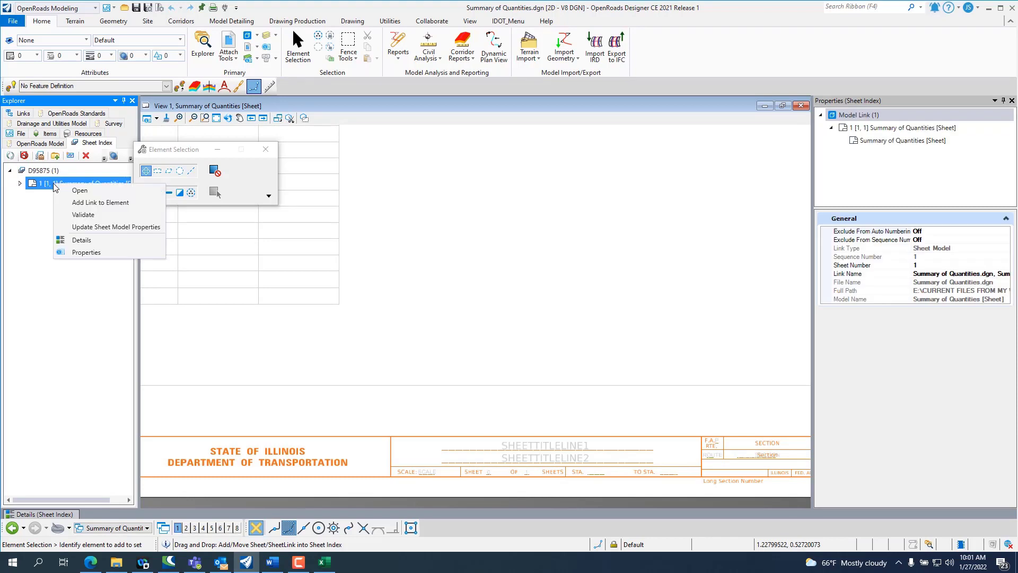
click(104, 227)
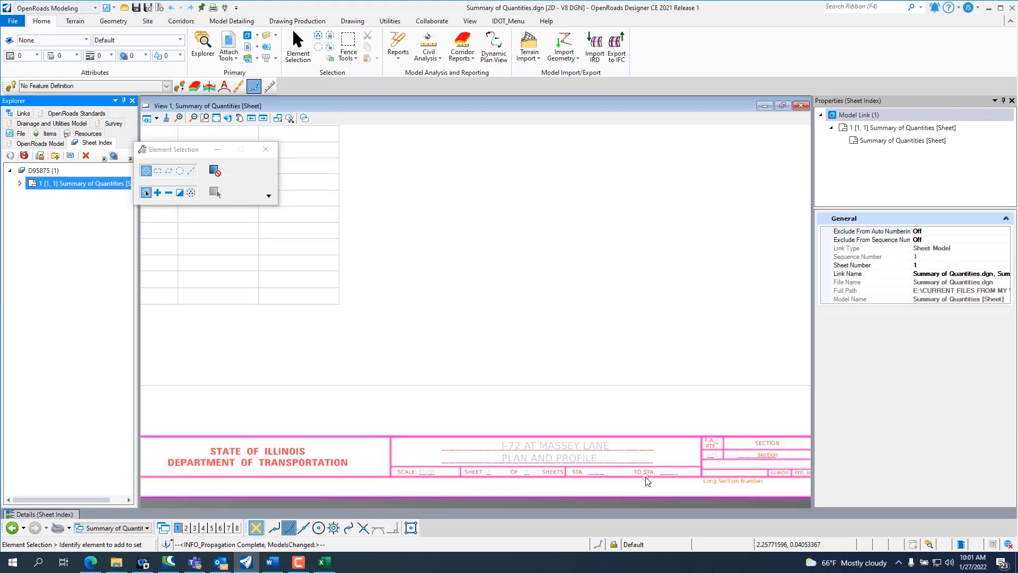
Step: Delete the placeholder "Section" tag that overlaps the section number in the sheet's title block
scroll(612, 460, up, 2)
scroll(441, 413, down, 2)
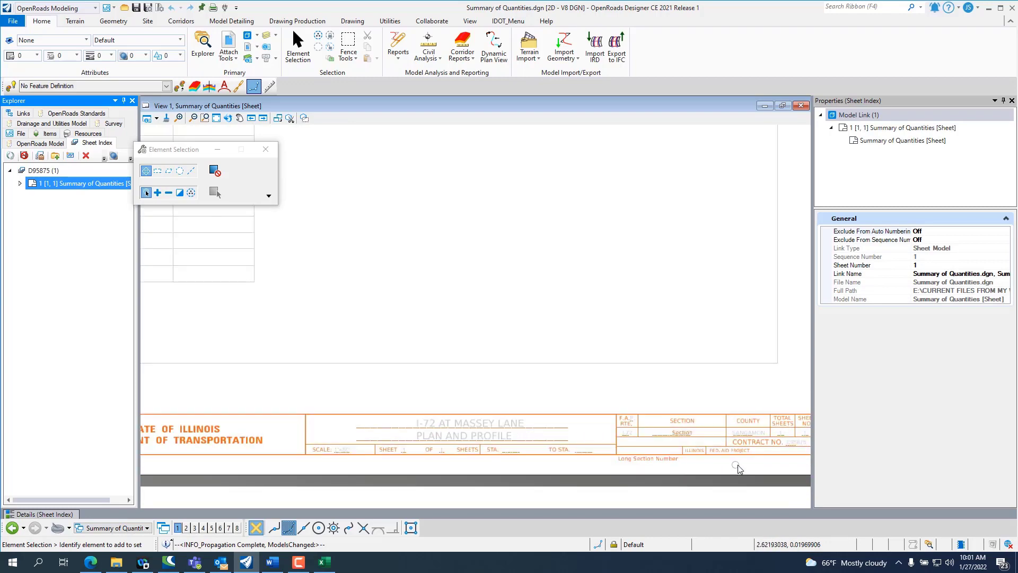
scroll(737, 465, up, 5)
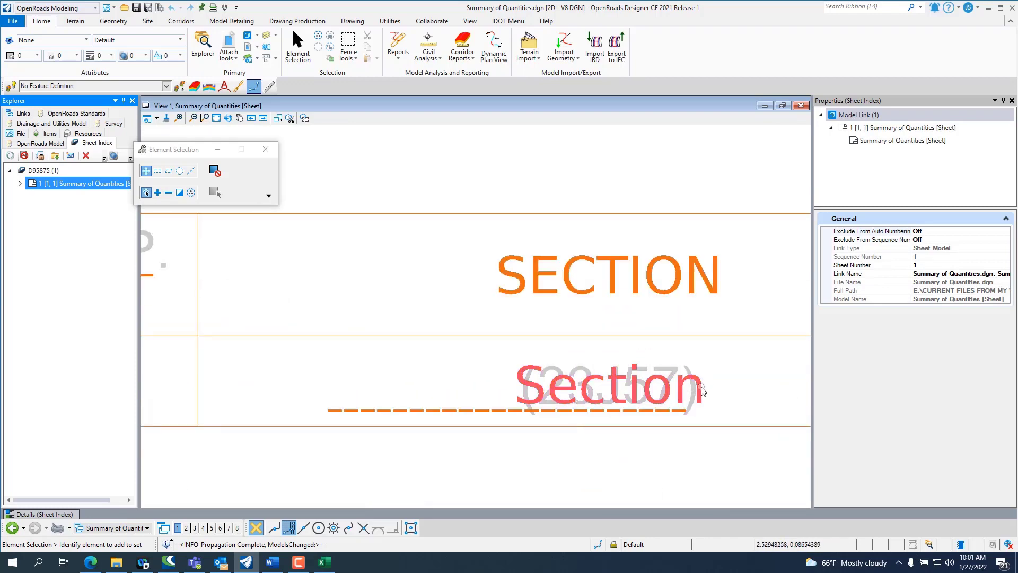
click(702, 391)
click(712, 395)
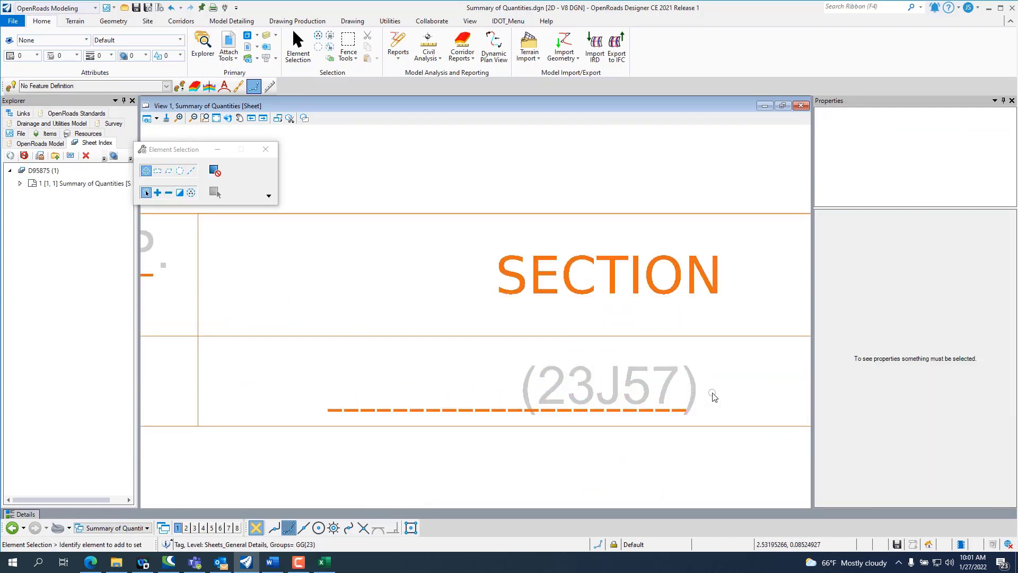
Step: Examine the title block's route, section, county, sheet number, contract and title fields, and the overall sheet layout
scroll(490, 410, down, 4)
scroll(461, 404, down, 2)
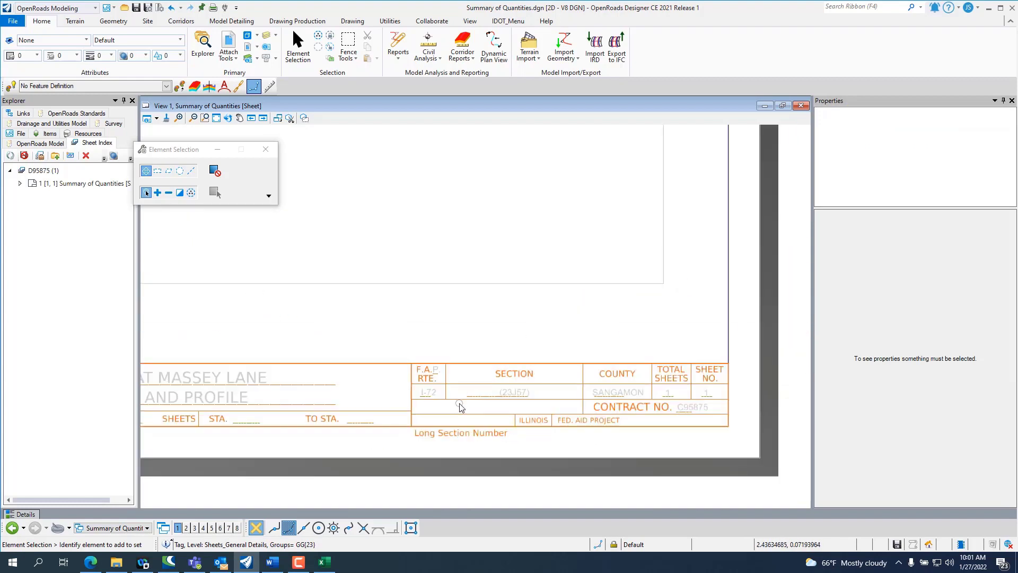
scroll(659, 429, up, 1)
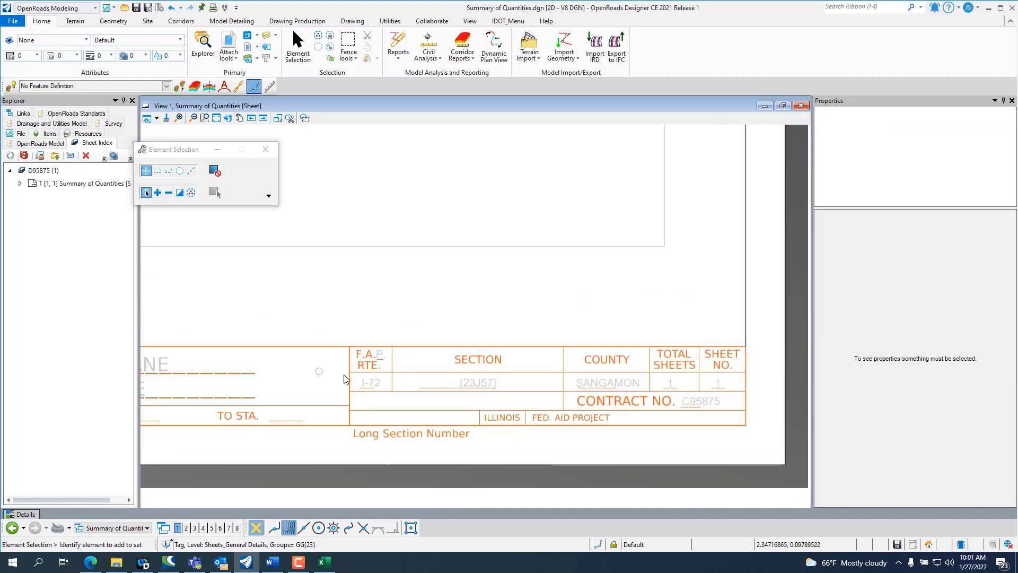
scroll(537, 414, down, 1)
scroll(583, 429, down, 2)
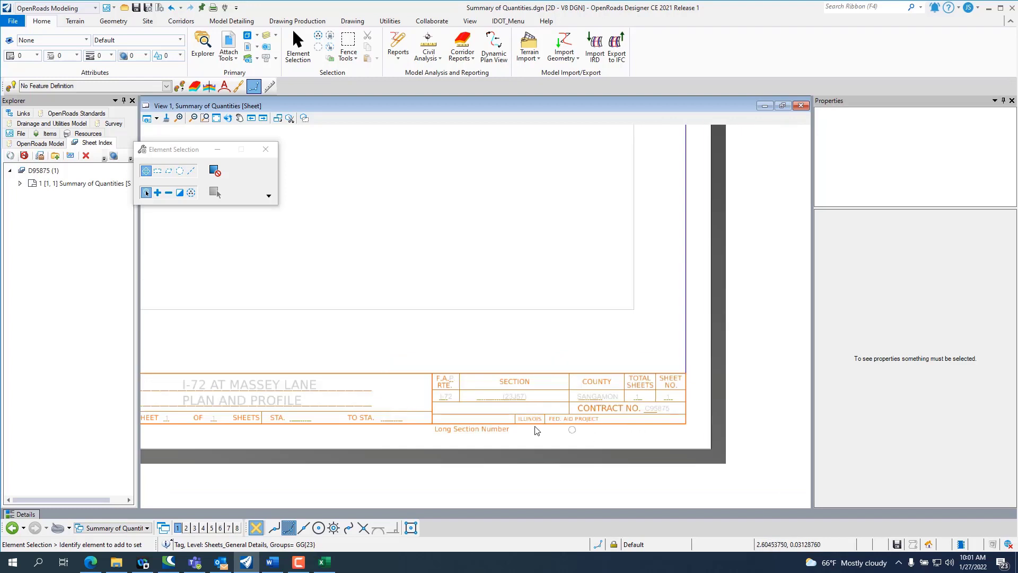
scroll(614, 399, down, 1)
scroll(637, 427, down, 1)
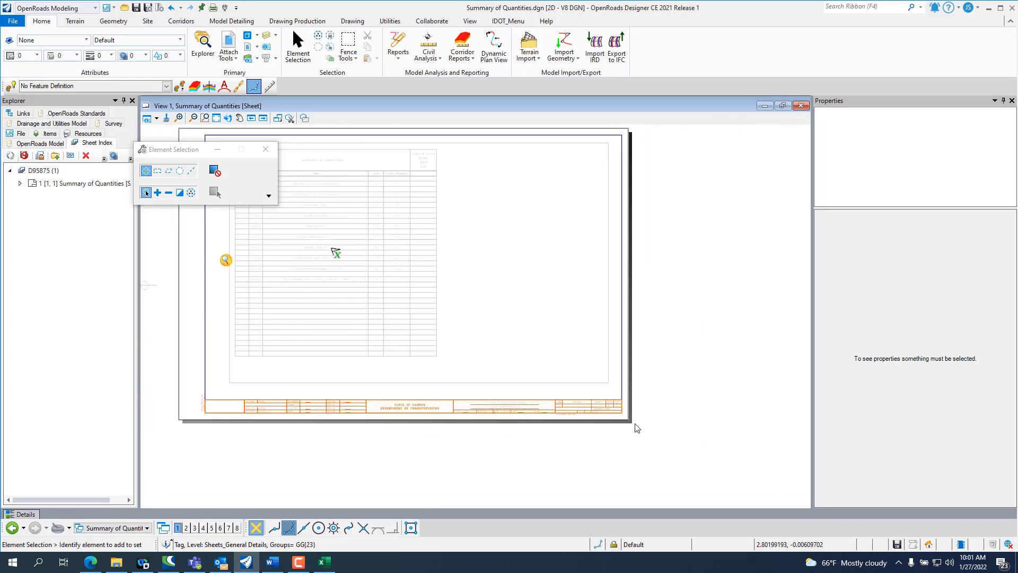